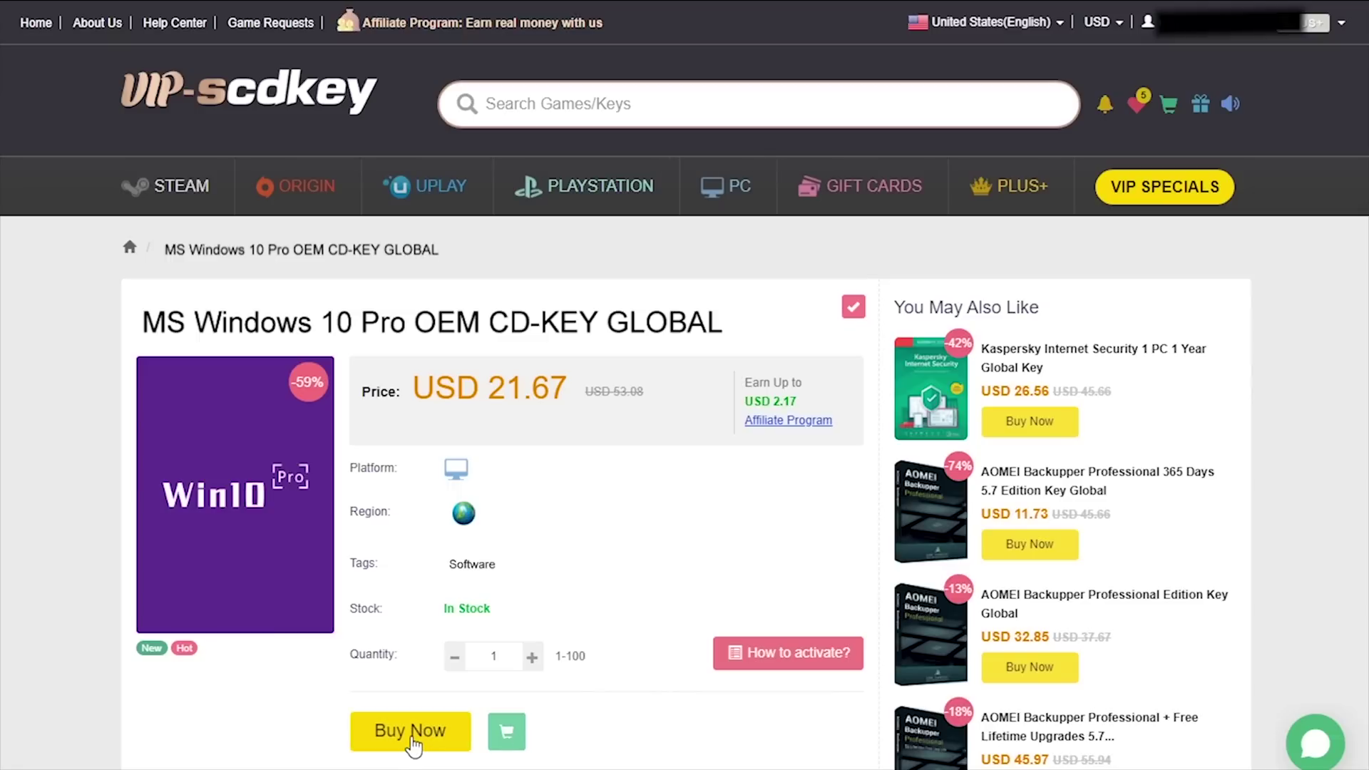
Step: Buy the Windows 10 Pro OEM key and apply promo code CyberCPU, lowering the subtotal to USD 16.25
left_click(413, 734)
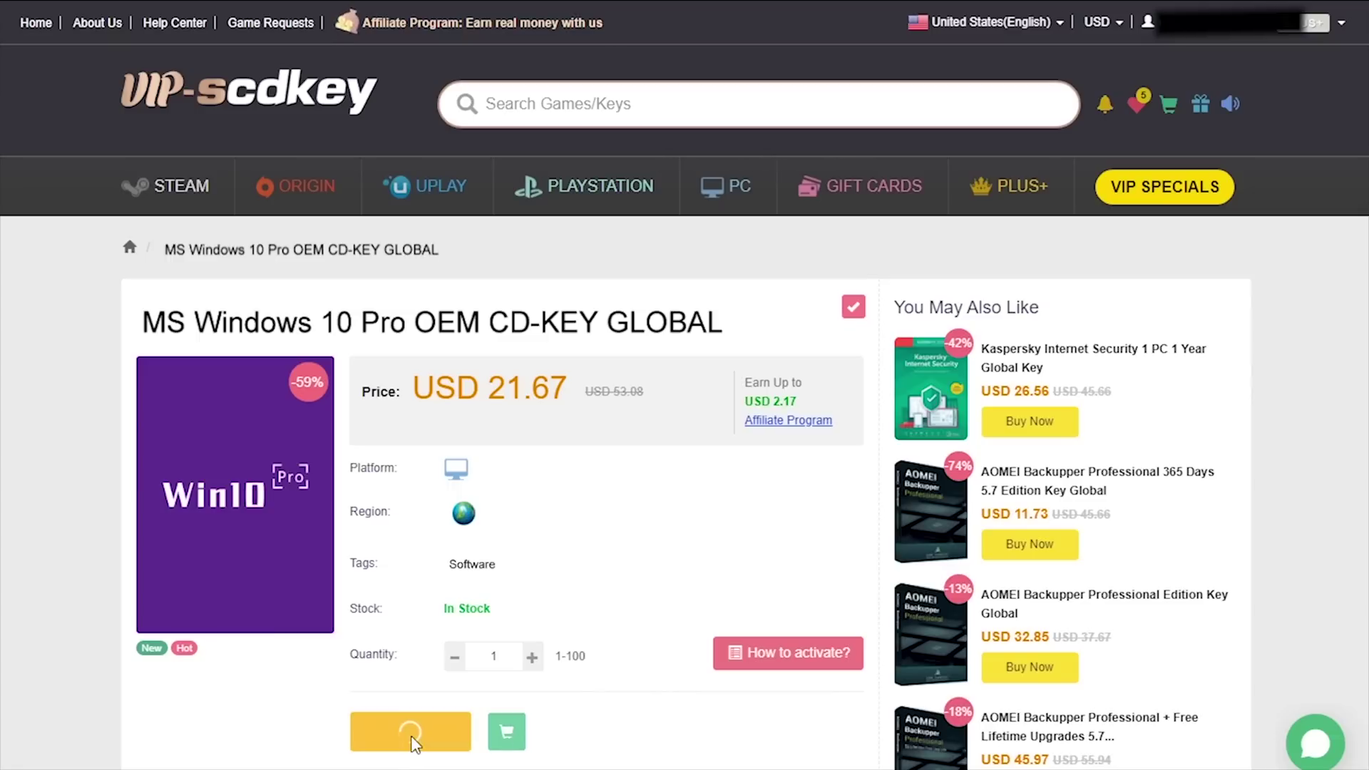
type("C")
type("yberCPU")
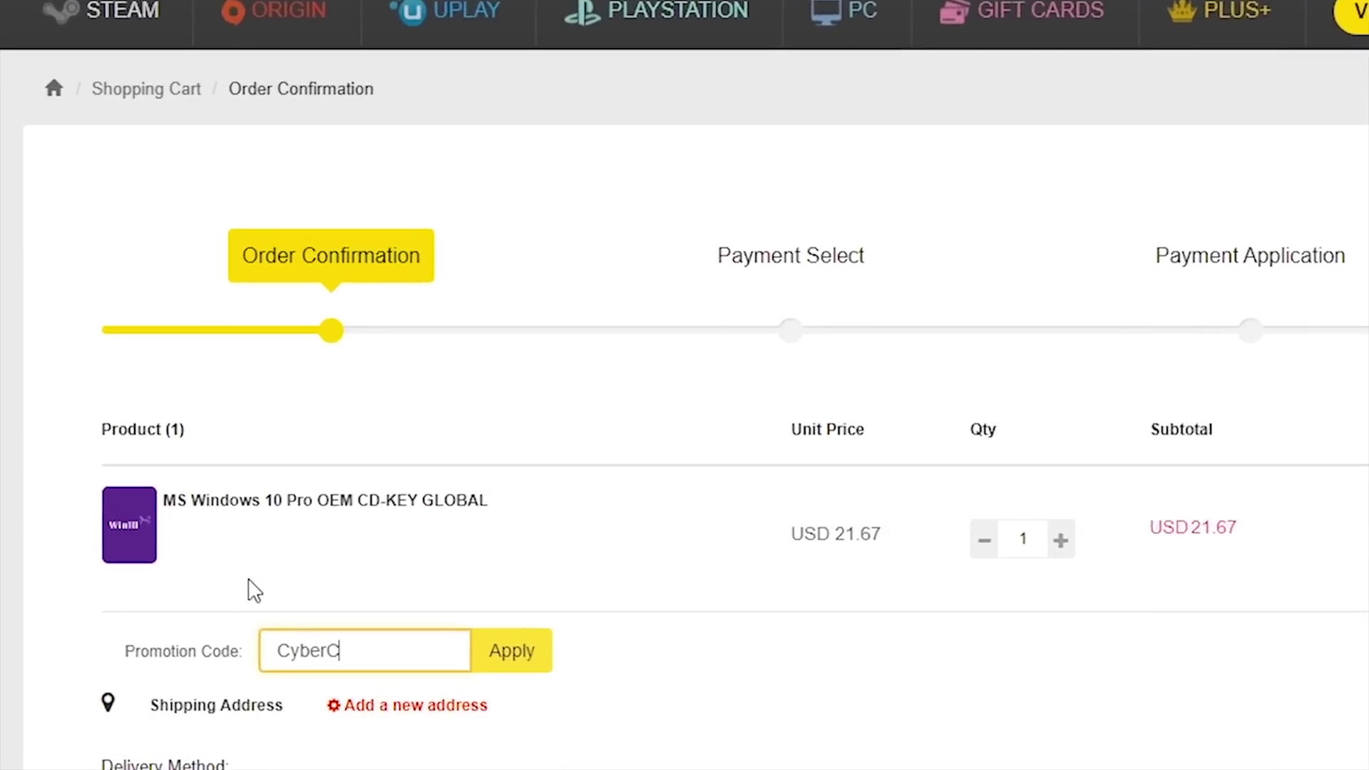
left_click(532, 642)
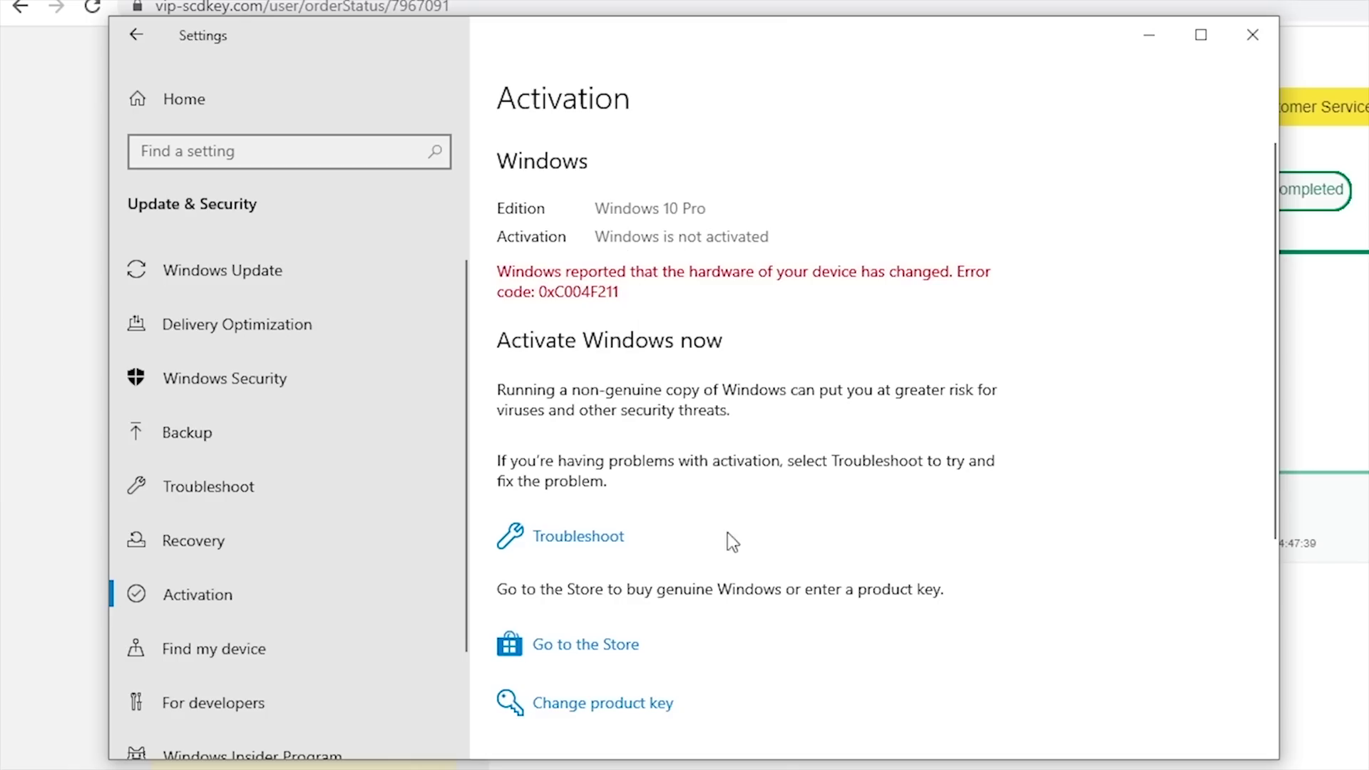
Step: Paste the purchased product key into Change product key and activate Windows 10 Pro
left_click(607, 706)
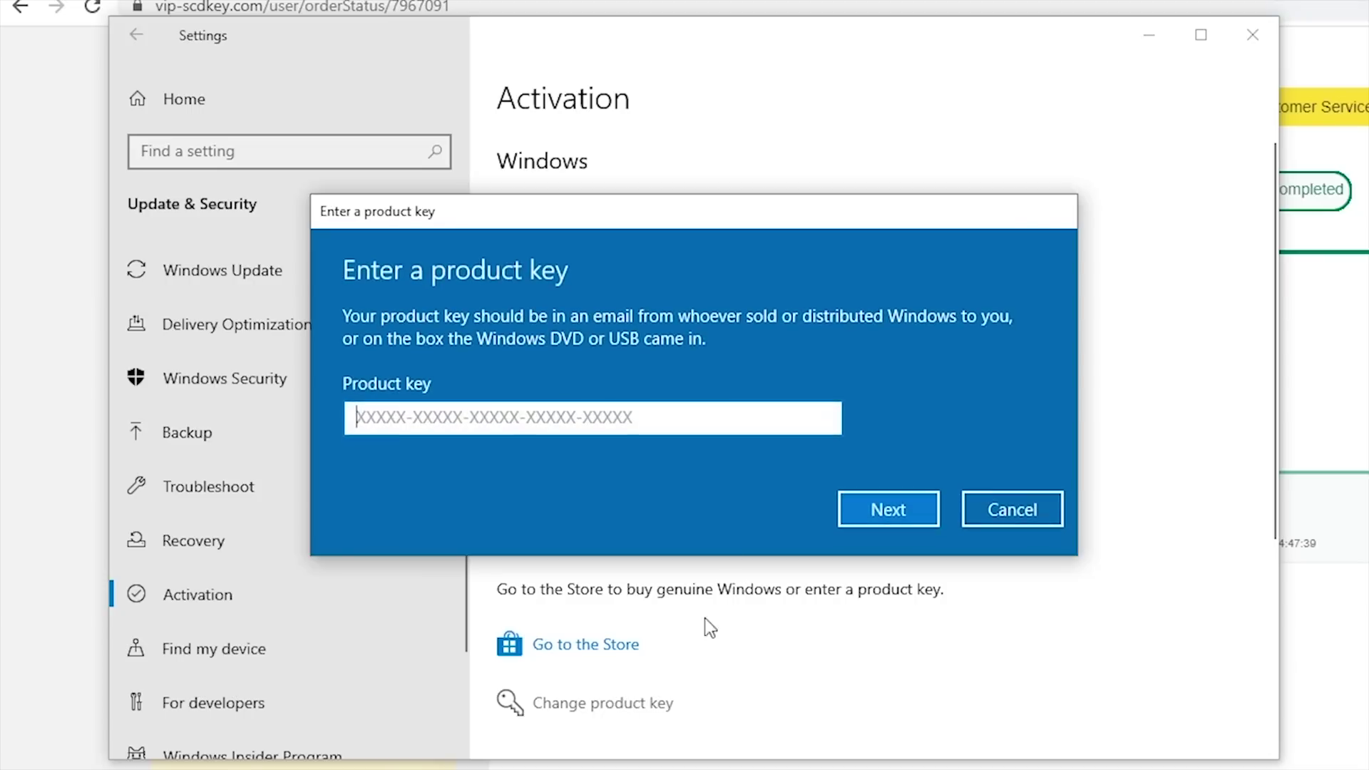
right_click(391, 417)
left_click(454, 442)
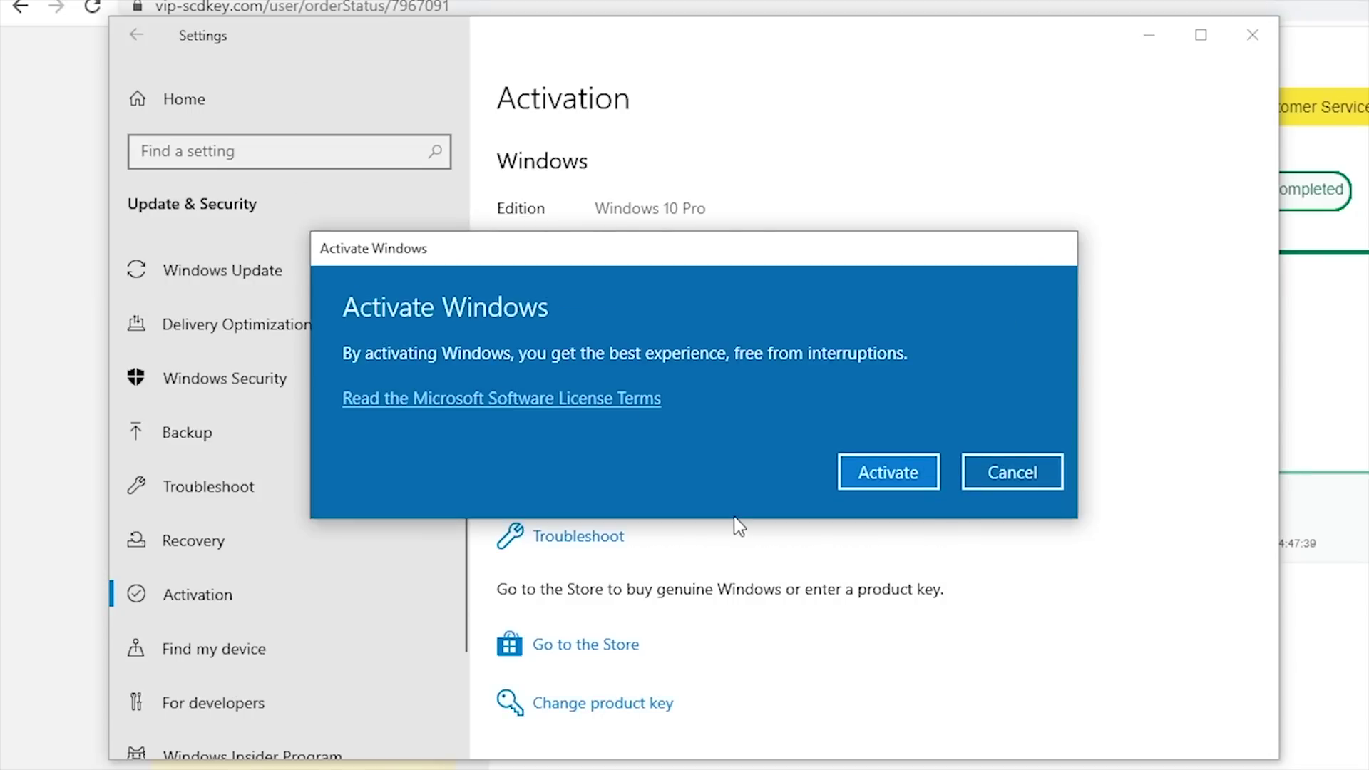
left_click(880, 473)
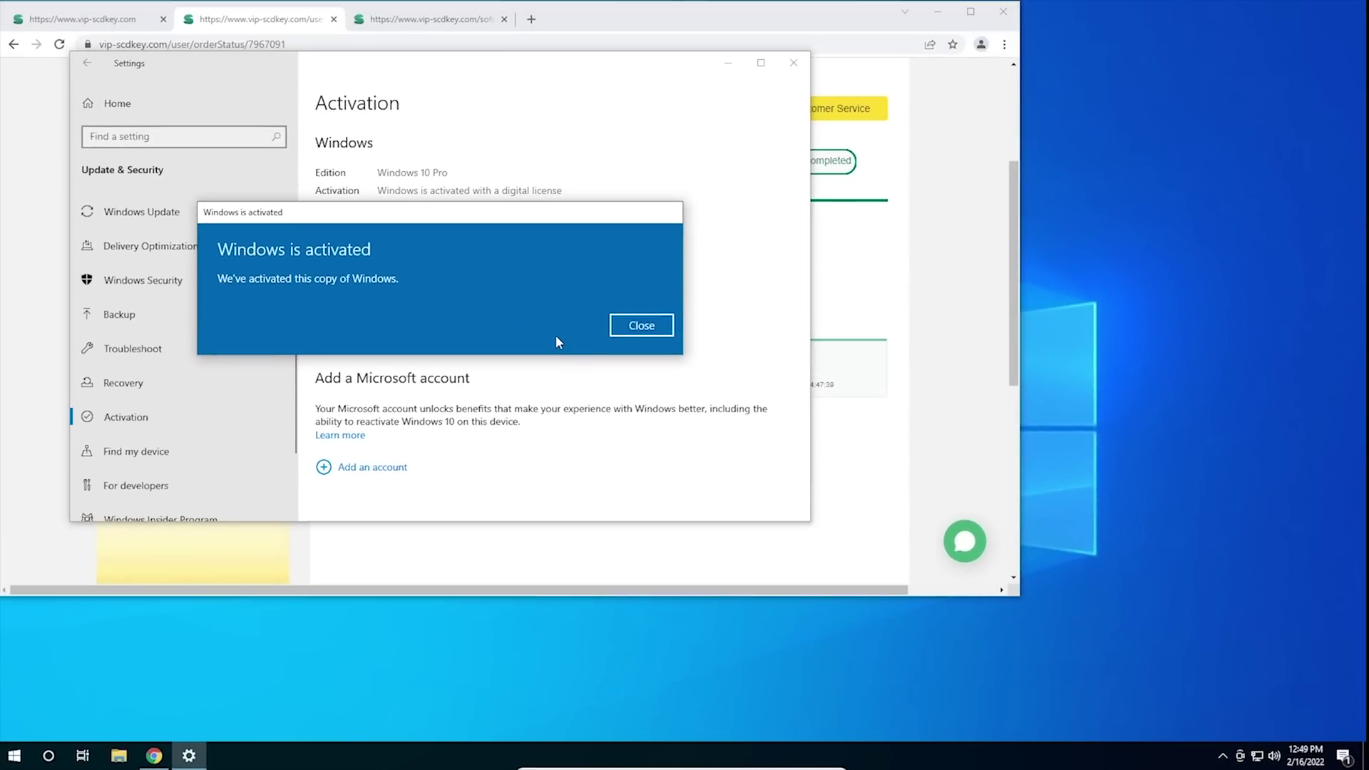
left_click(638, 329)
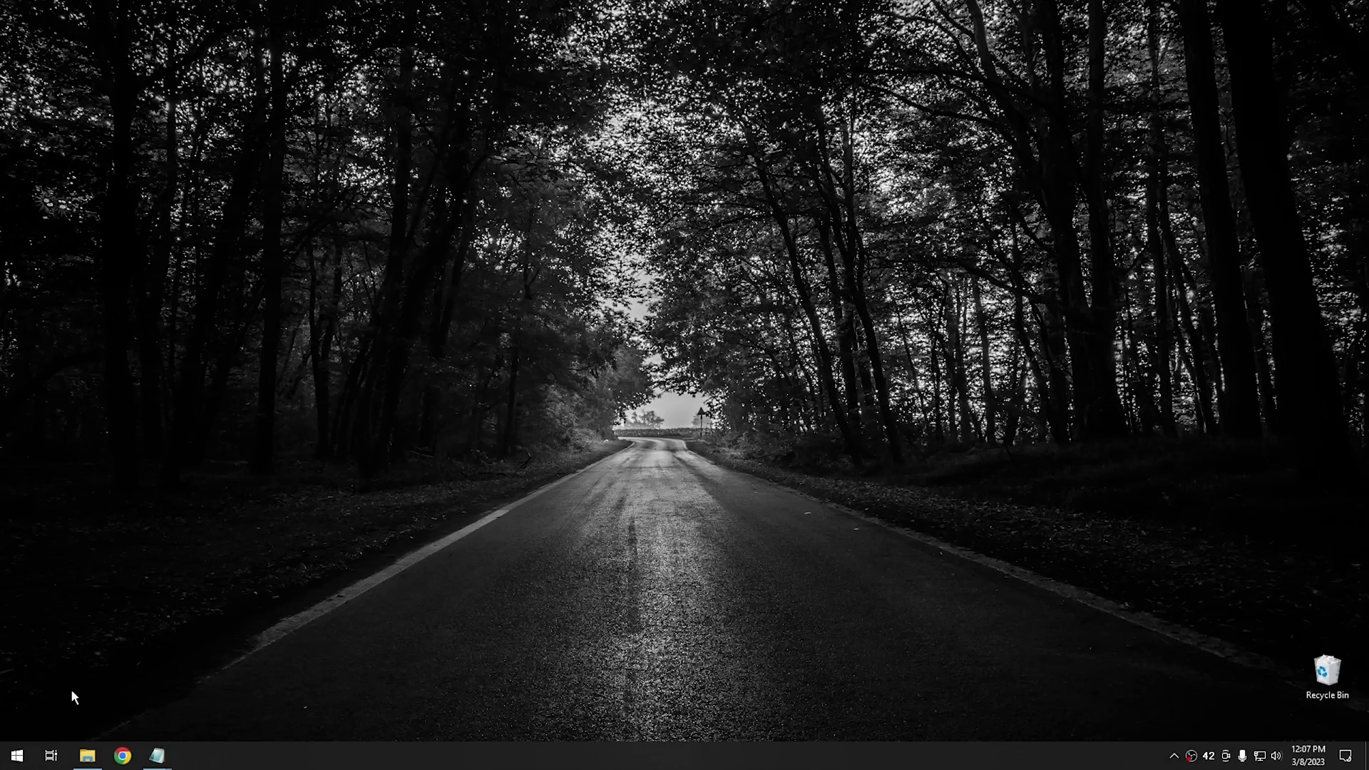
Step: Find Control Panel from Start search and reach its Power Options page through a 'power' search
left_click(13, 760)
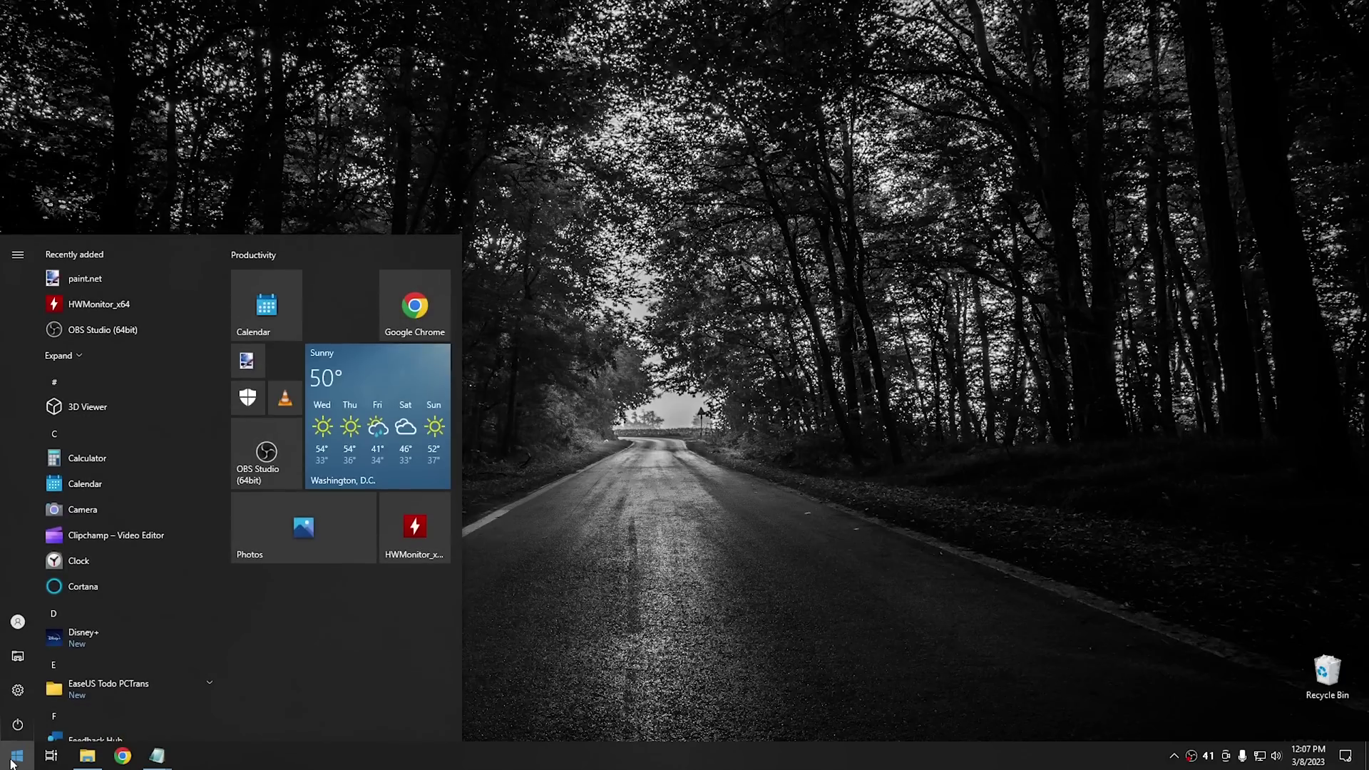
type("con")
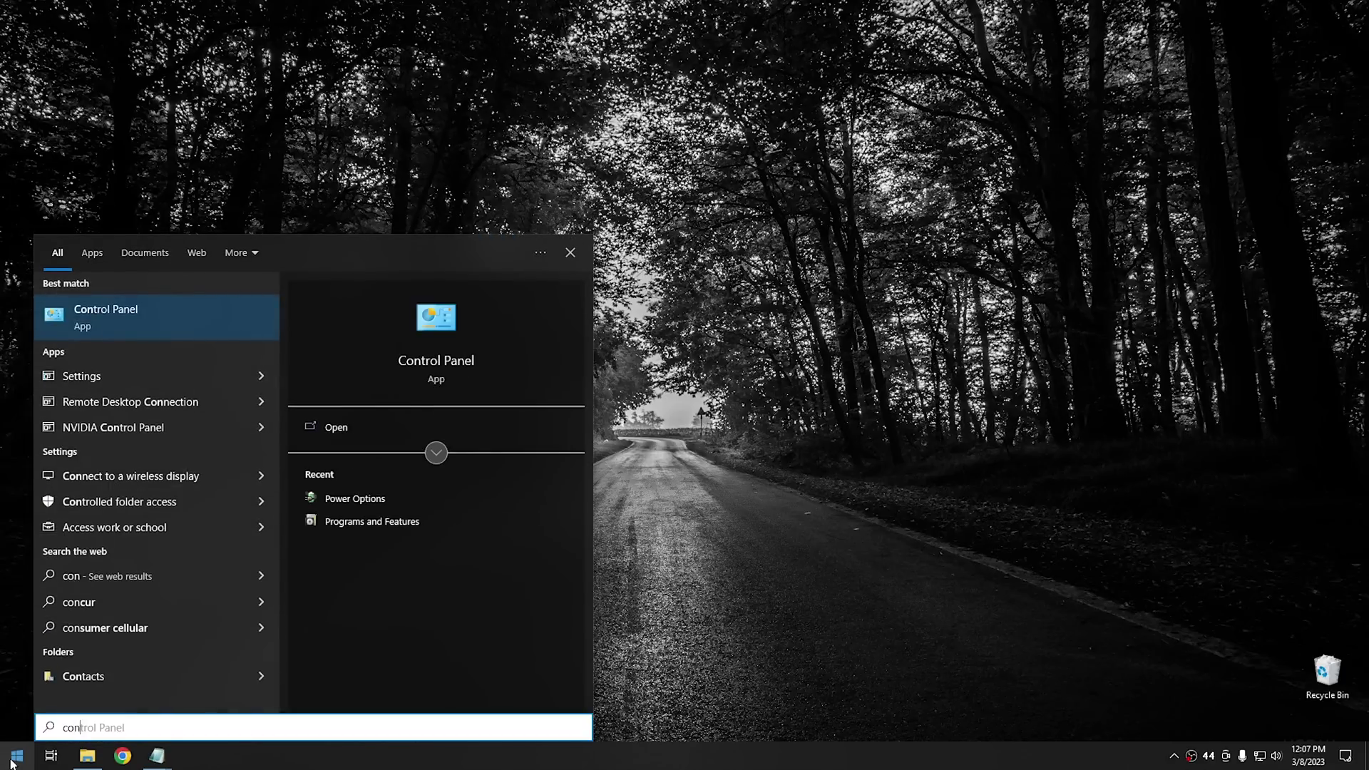
left_click(156, 319)
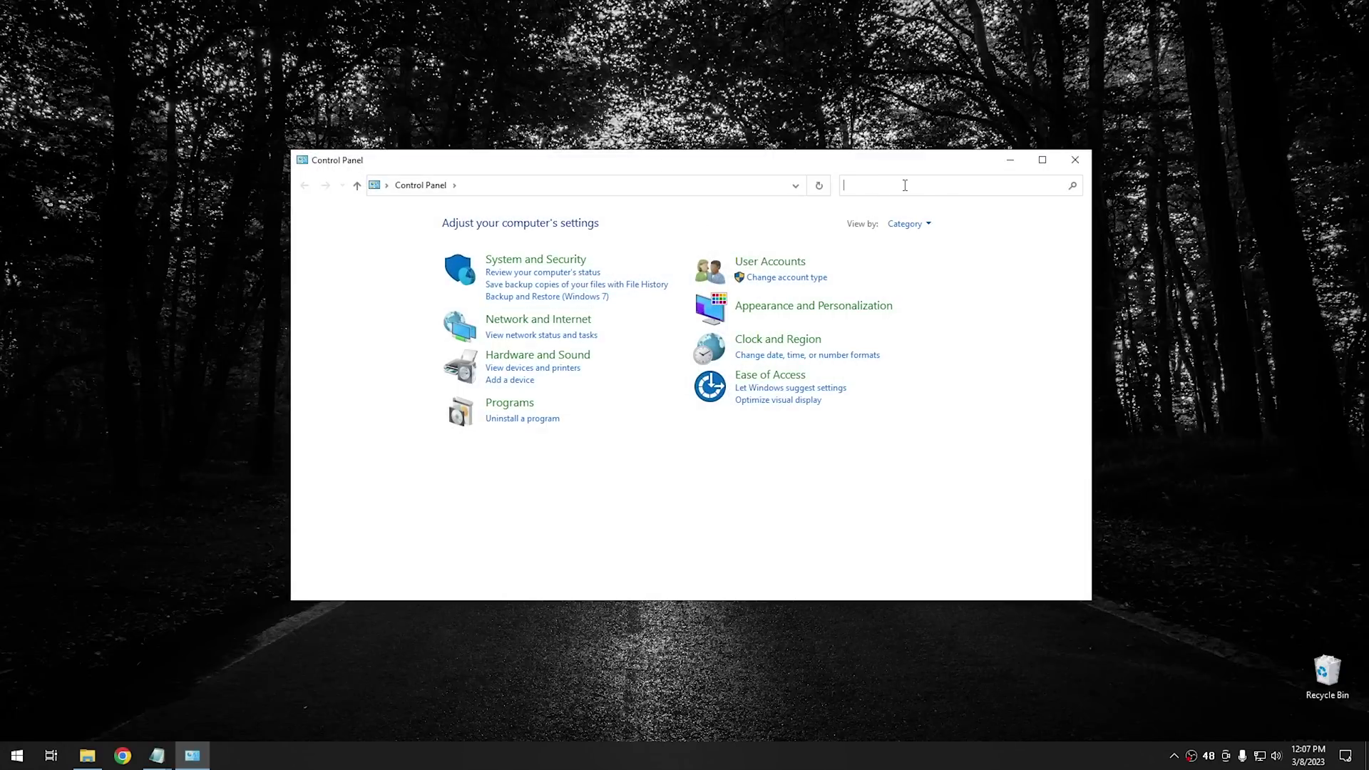
type("power")
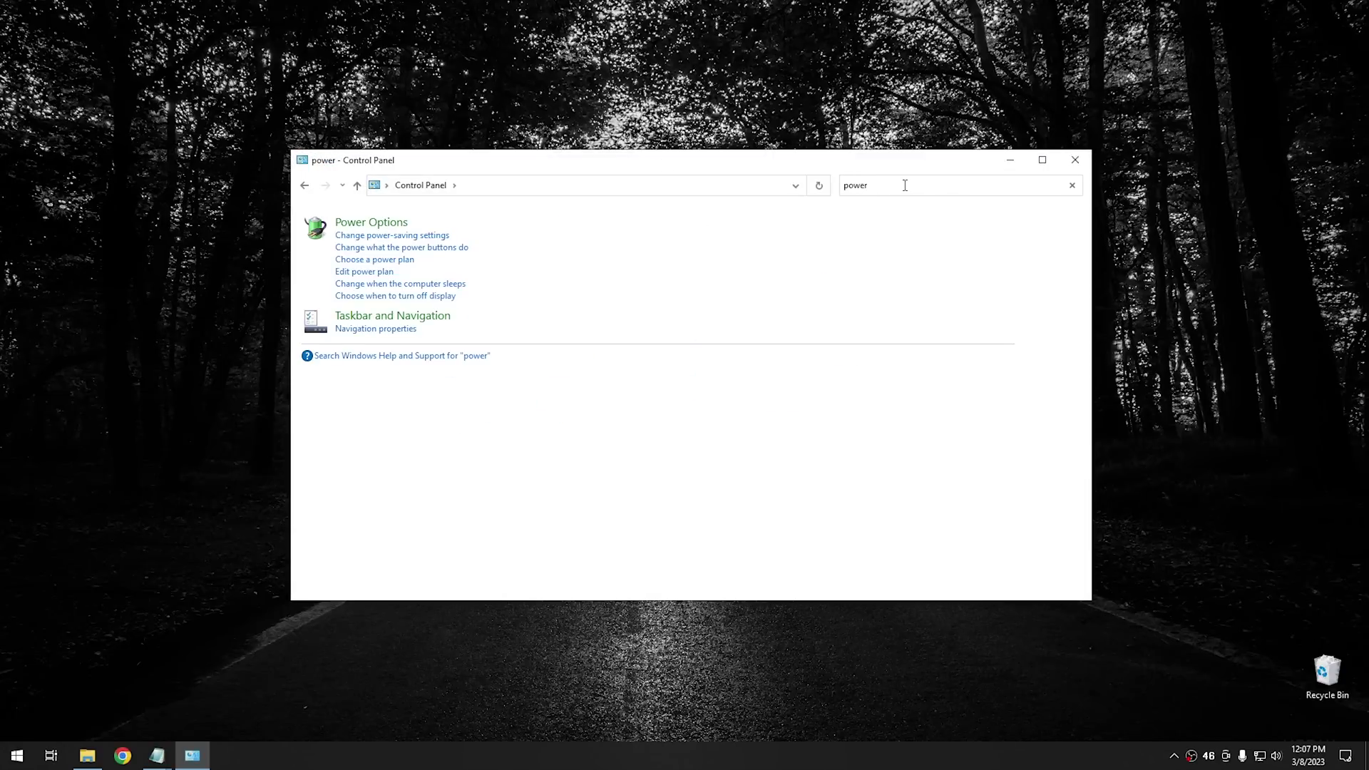
left_click(365, 224)
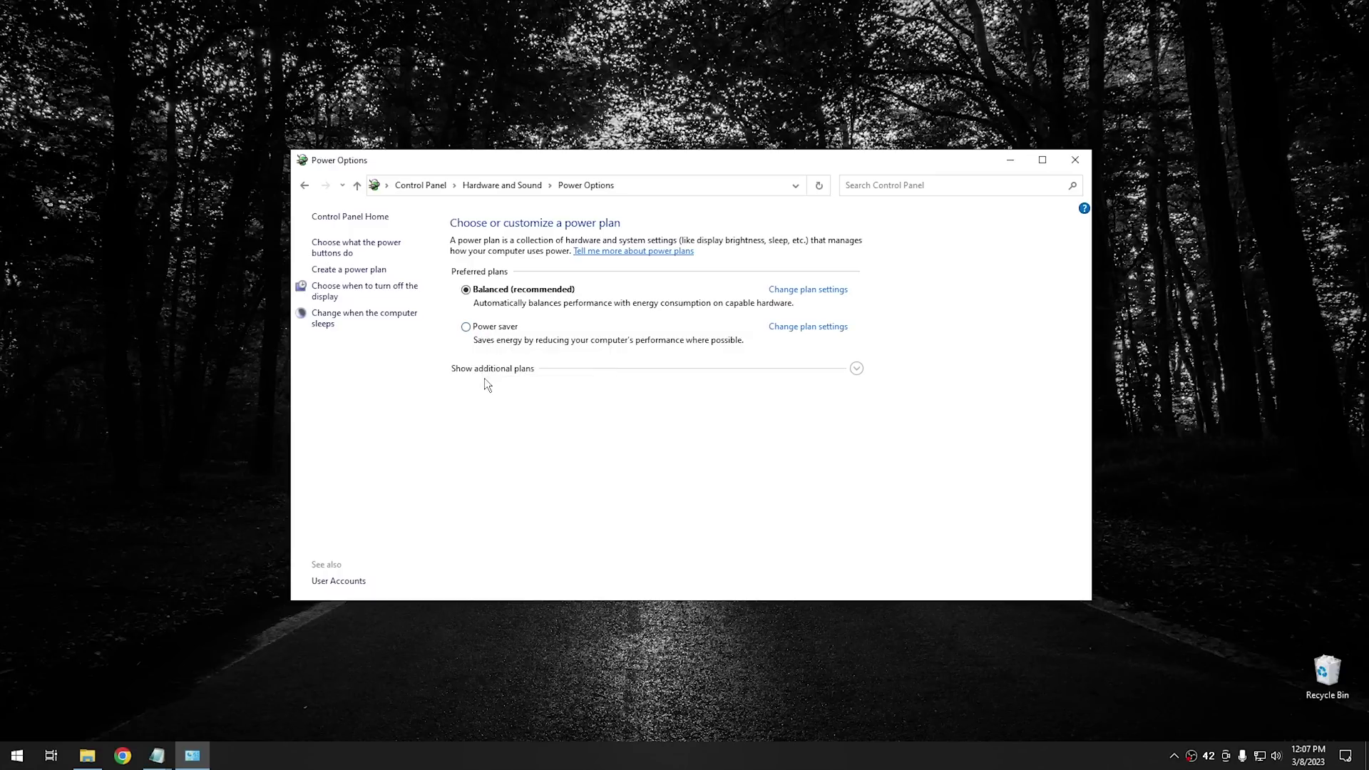
Step: Show the additional plans and make High performance the active power plan
left_click(857, 369)
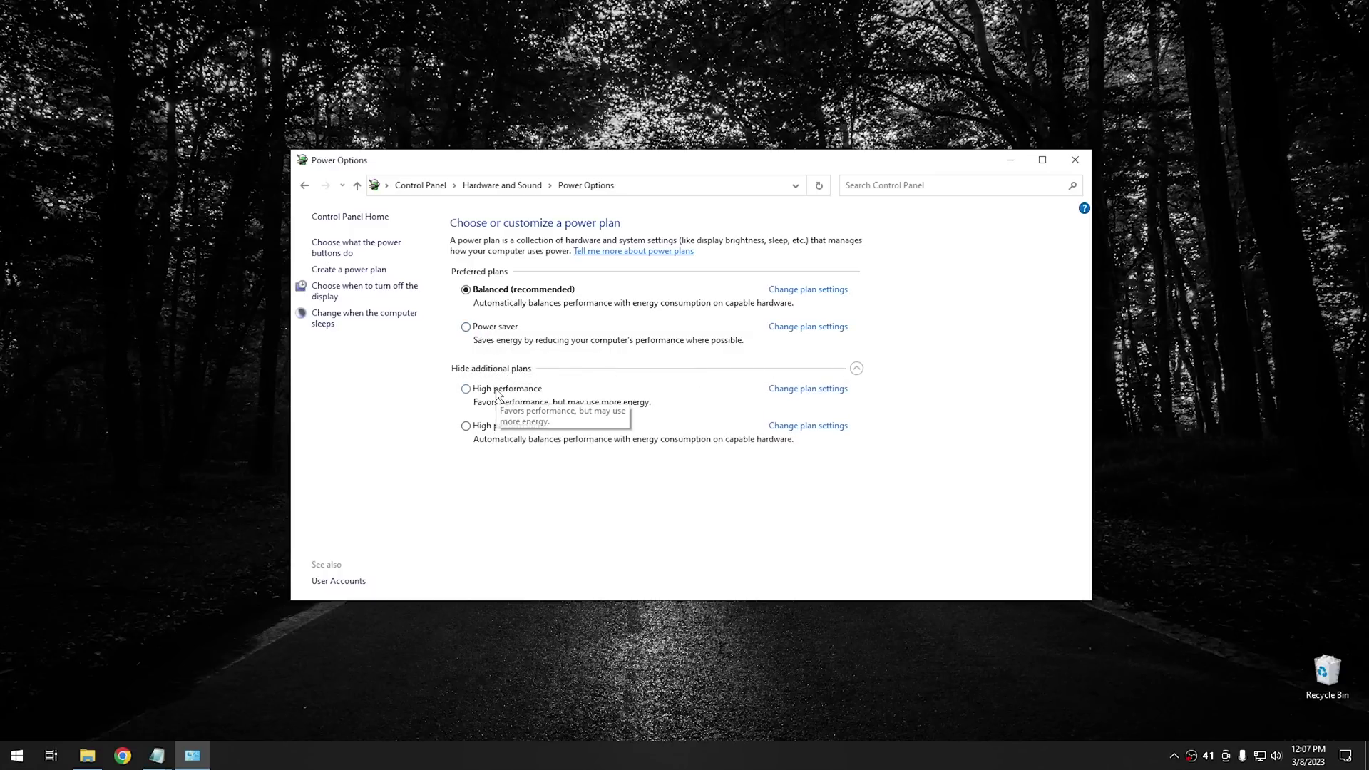
left_click(497, 391)
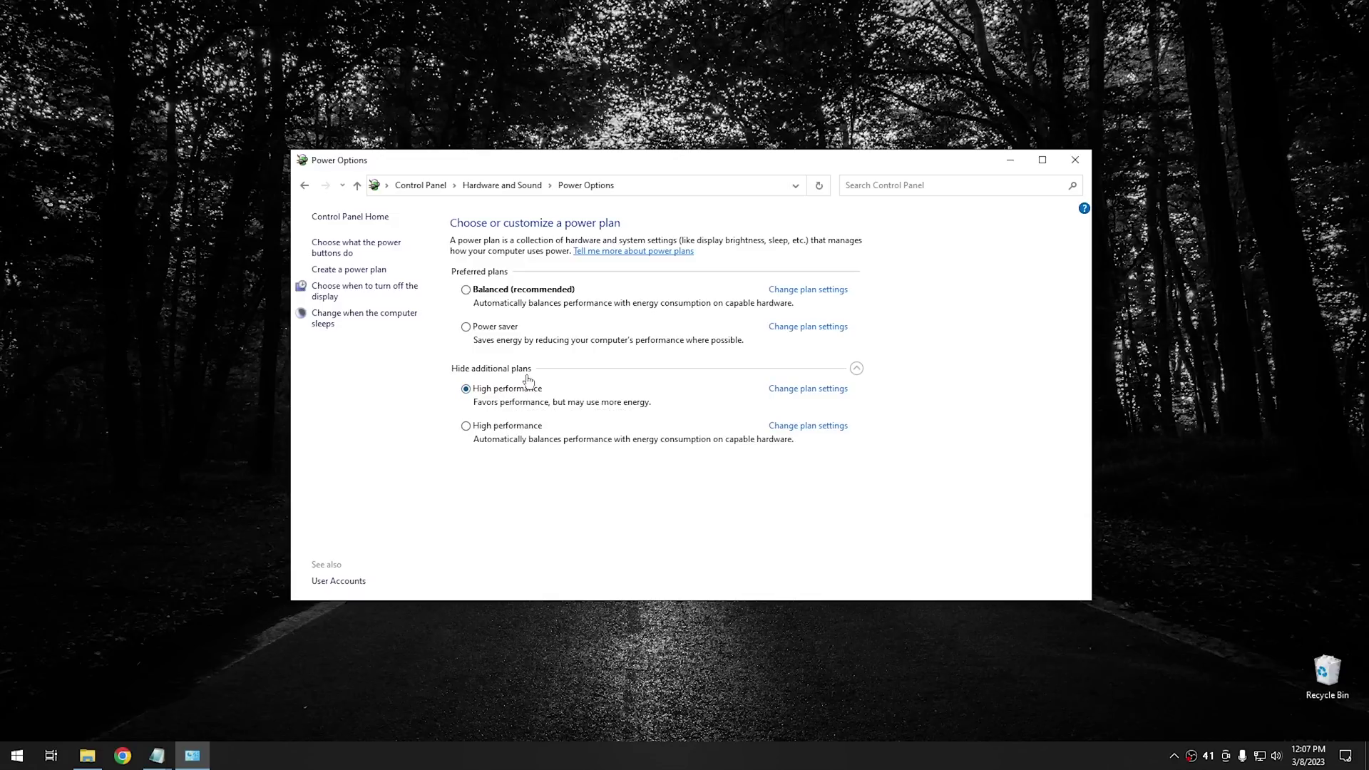
left_click(487, 390)
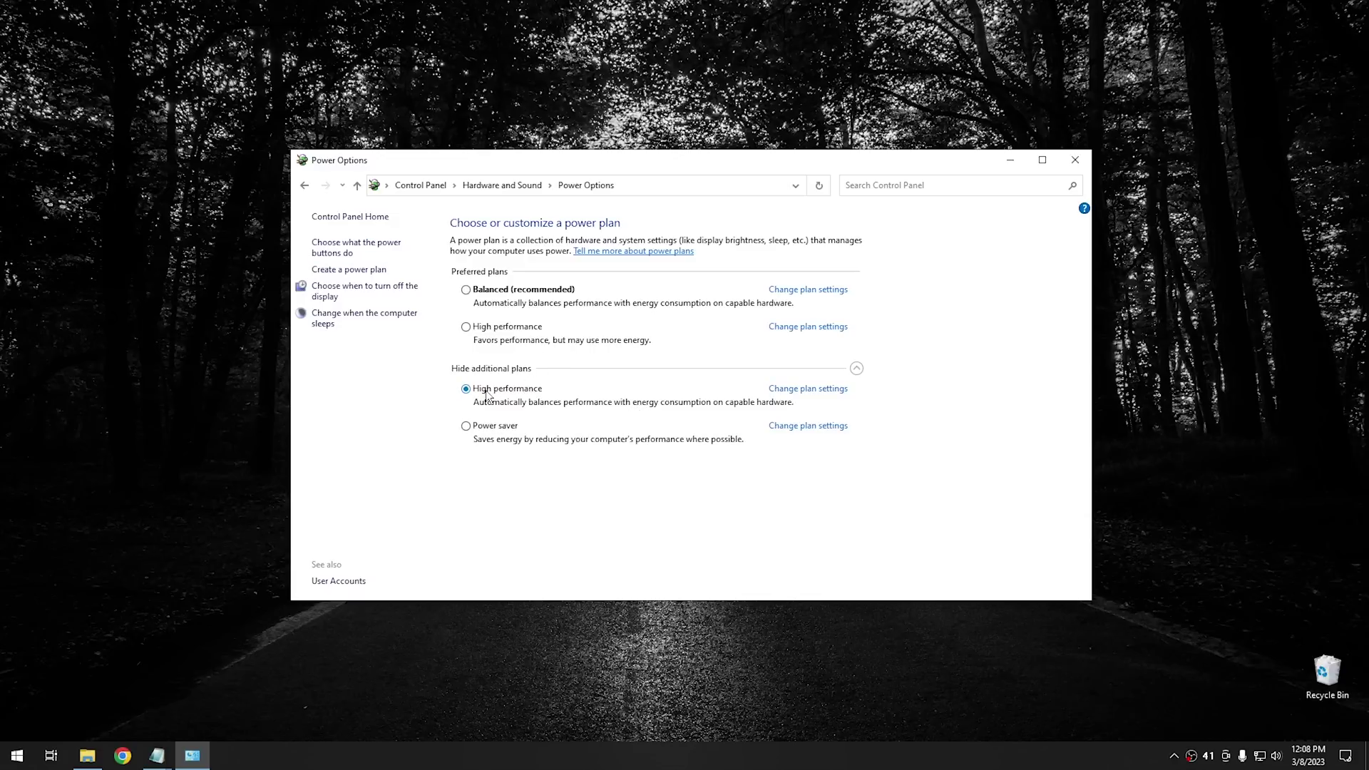
Step: Create 'My Custom Plan 1' based on High performance, keeping the default settings
left_click(350, 270)
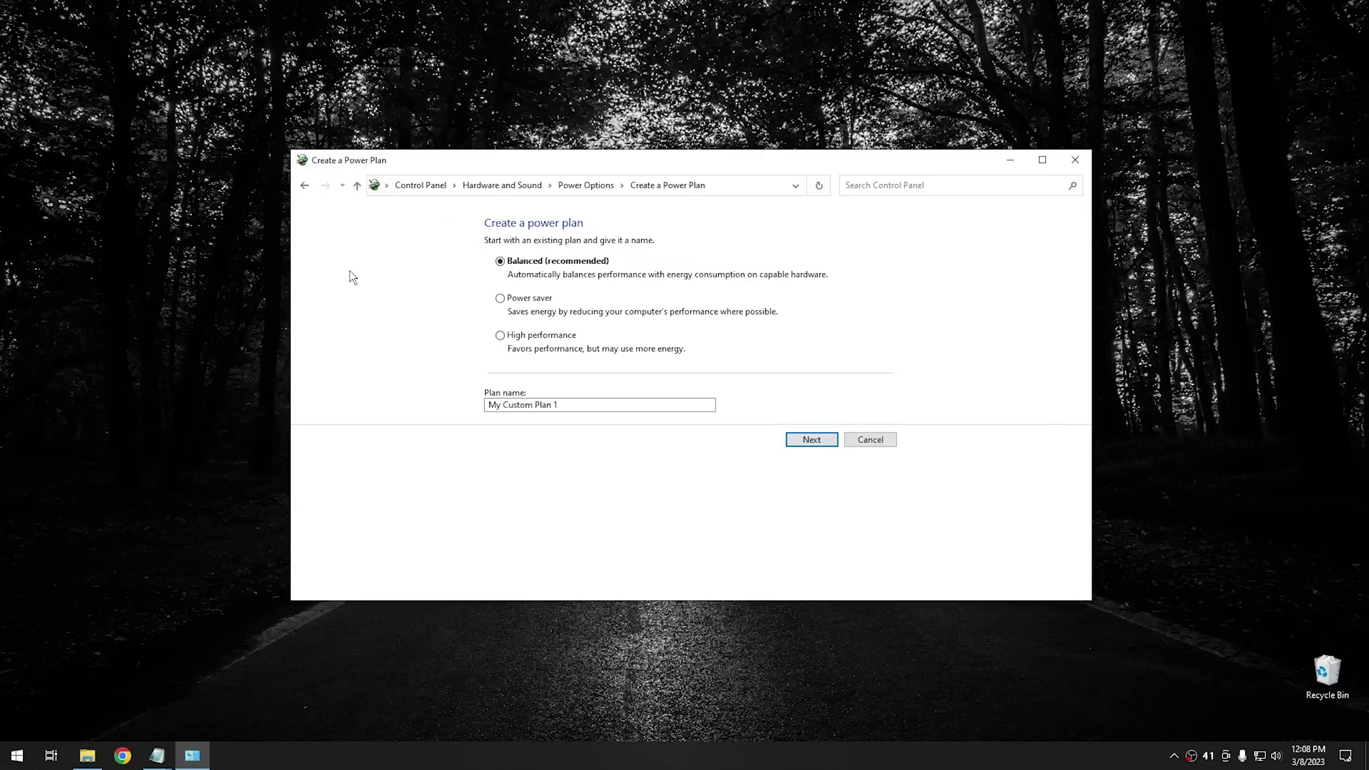
left_click(501, 337)
left_click_drag(486, 404, 632, 402)
left_click(810, 439)
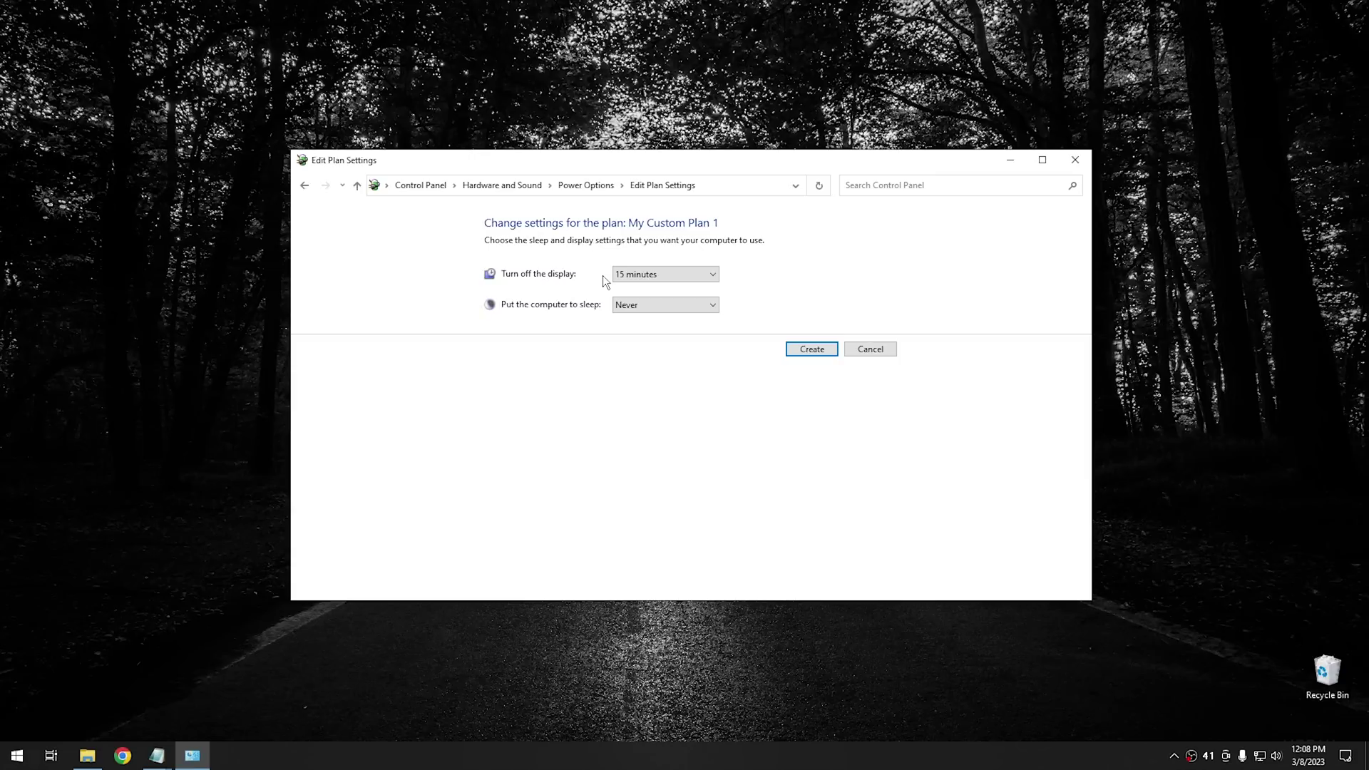
left_click(810, 350)
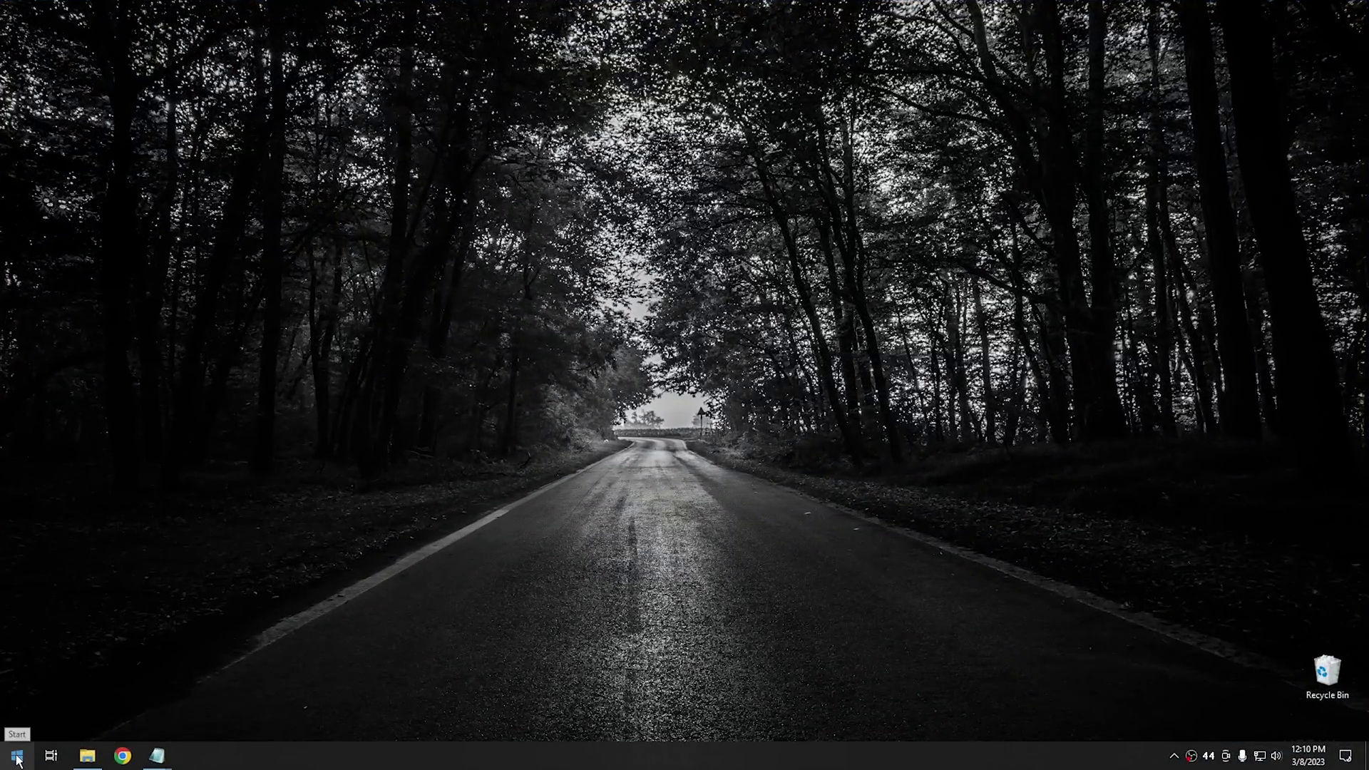
Step: In Settings' Power & sleep page, slide Power mode to Best performance
left_click(17, 757)
left_click(17, 689)
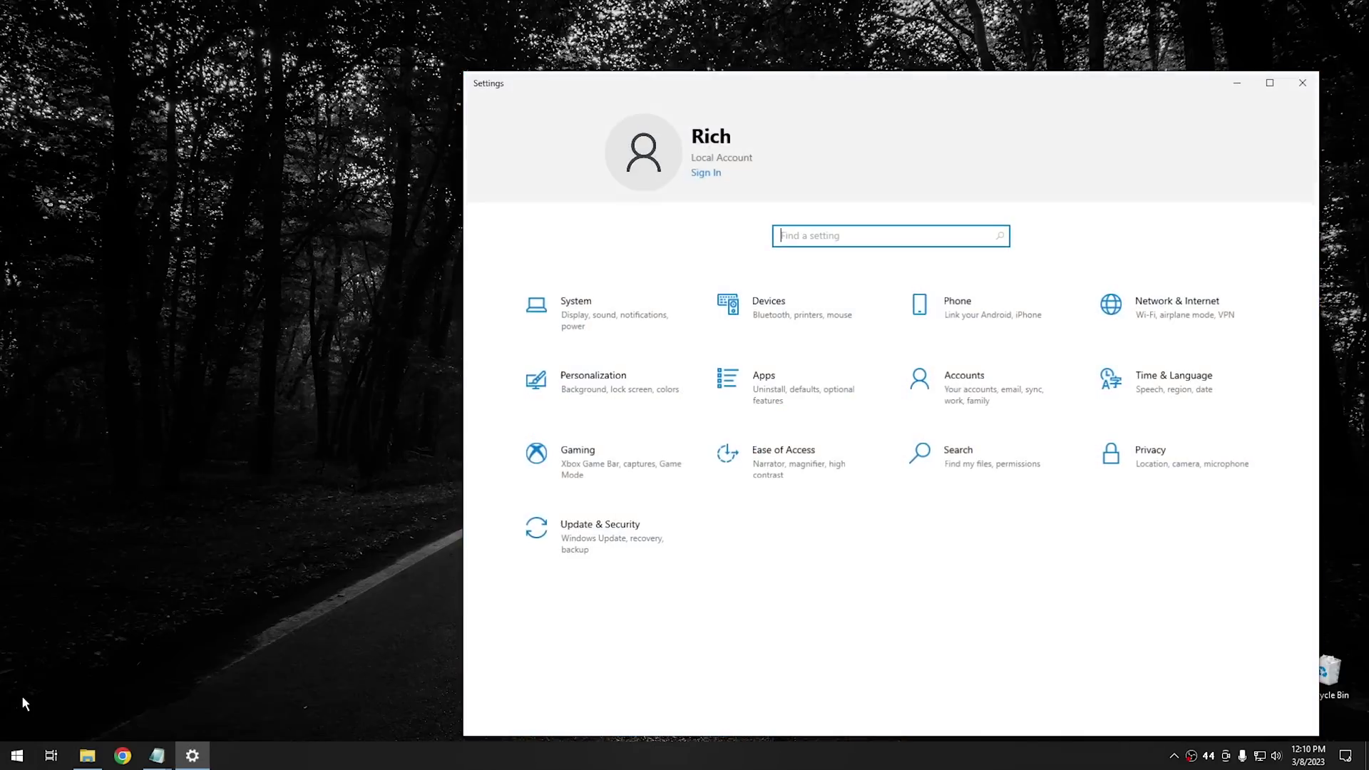
left_click_drag(782, 77, 593, 44)
type("power")
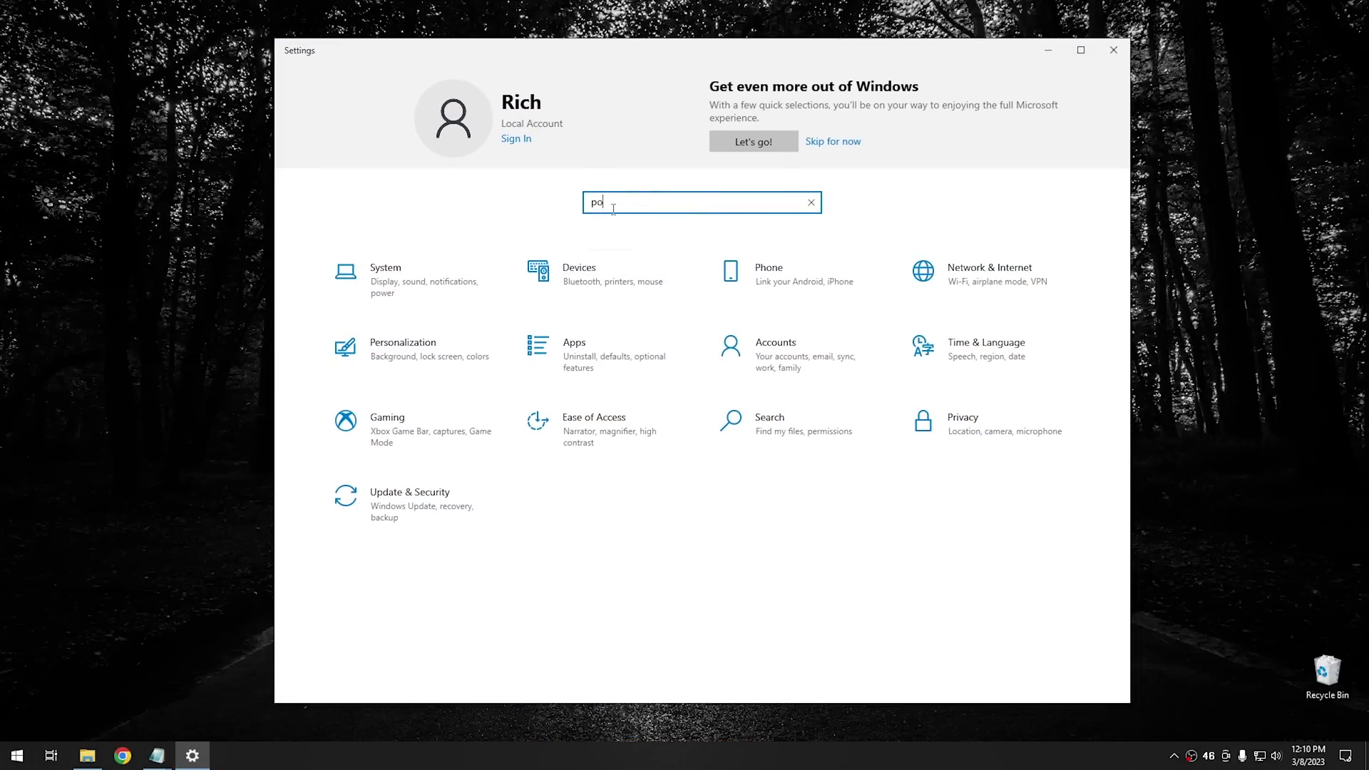
left_click(639, 234)
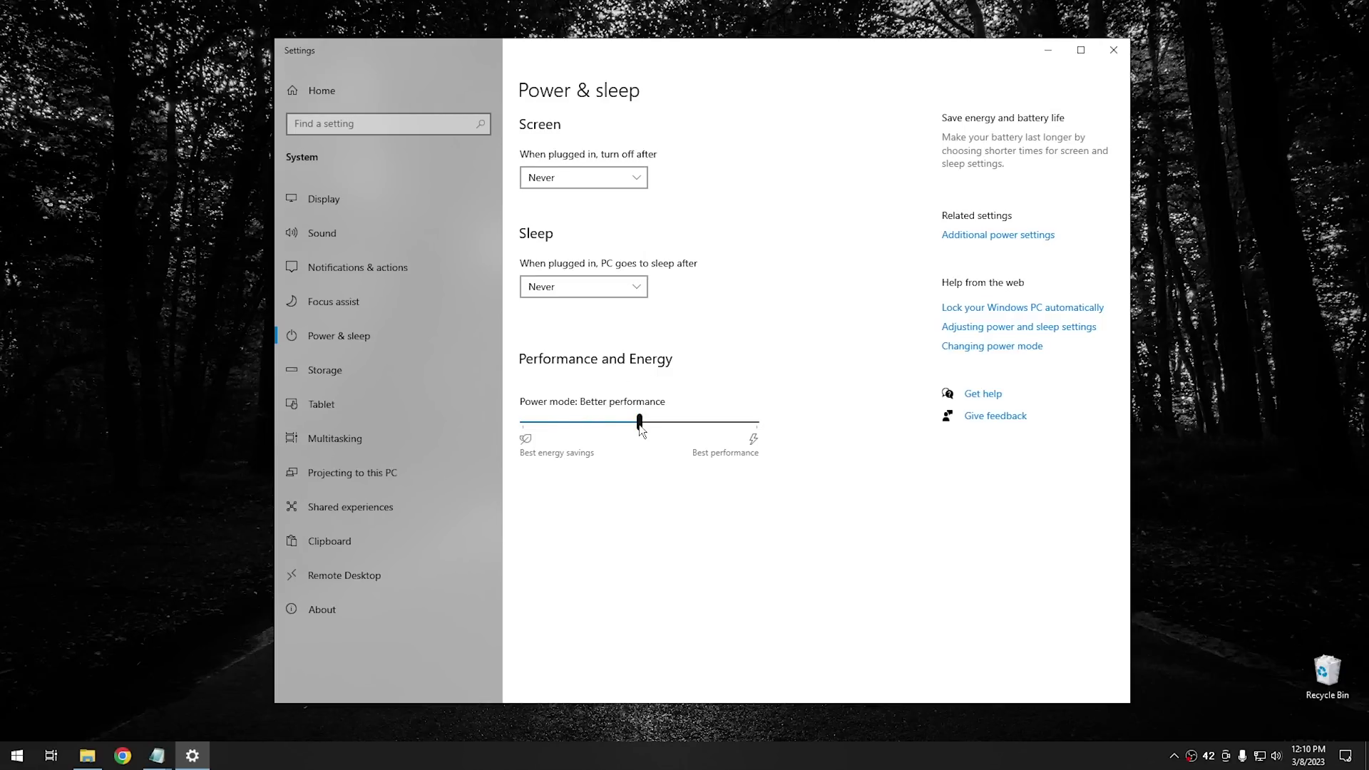
left_click_drag(639, 425, 928, 416)
Step: Switch Restart apps on in Accounts > Sign-in options, then open Chrome and minimize it
left_click(335, 92)
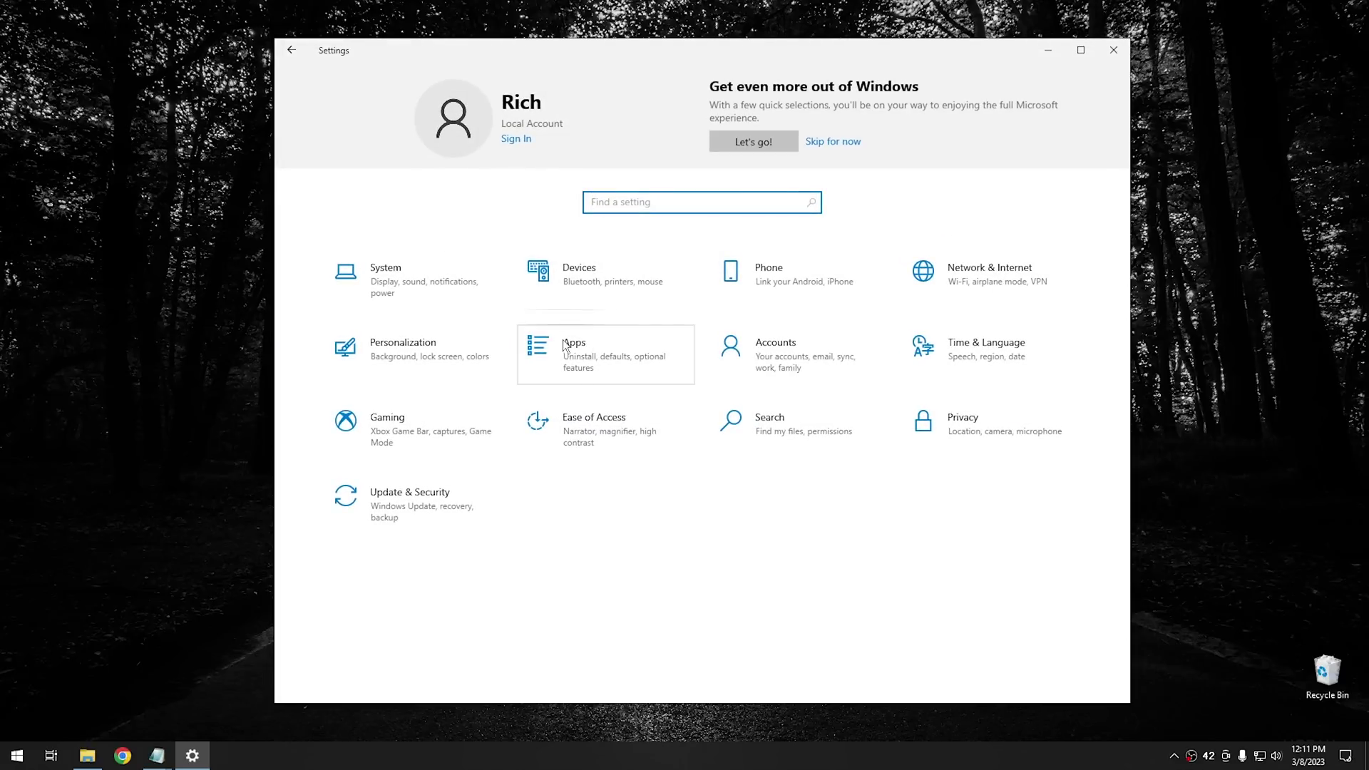
left_click(756, 357)
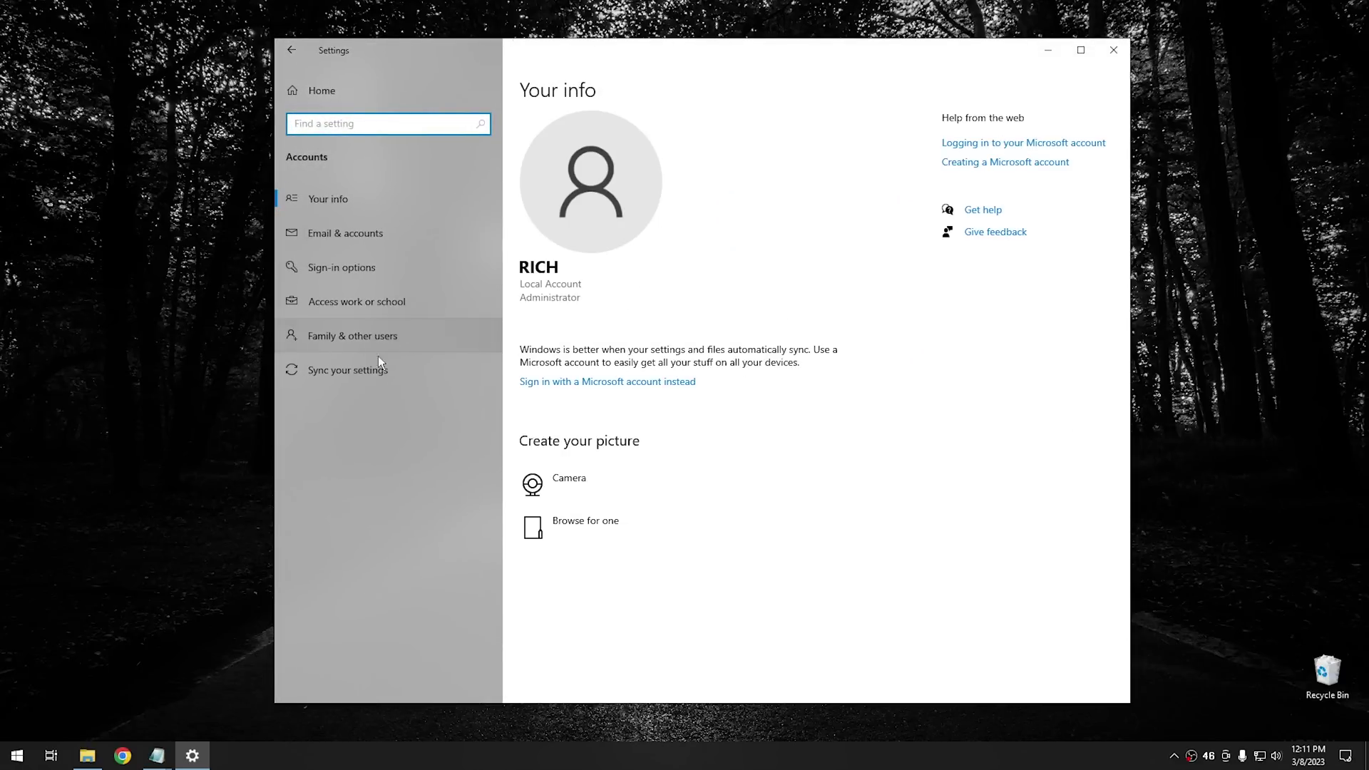
left_click(362, 270)
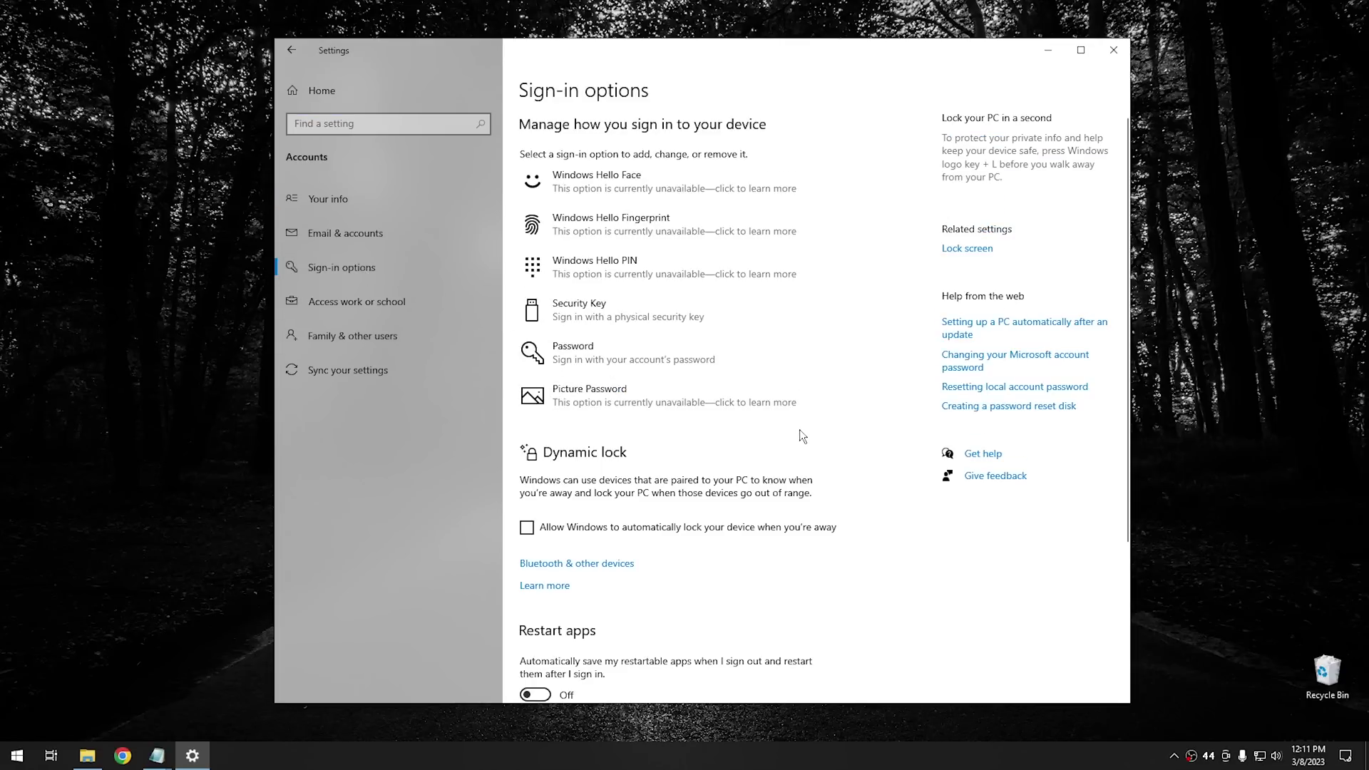
scroll(799, 429, "down", 3)
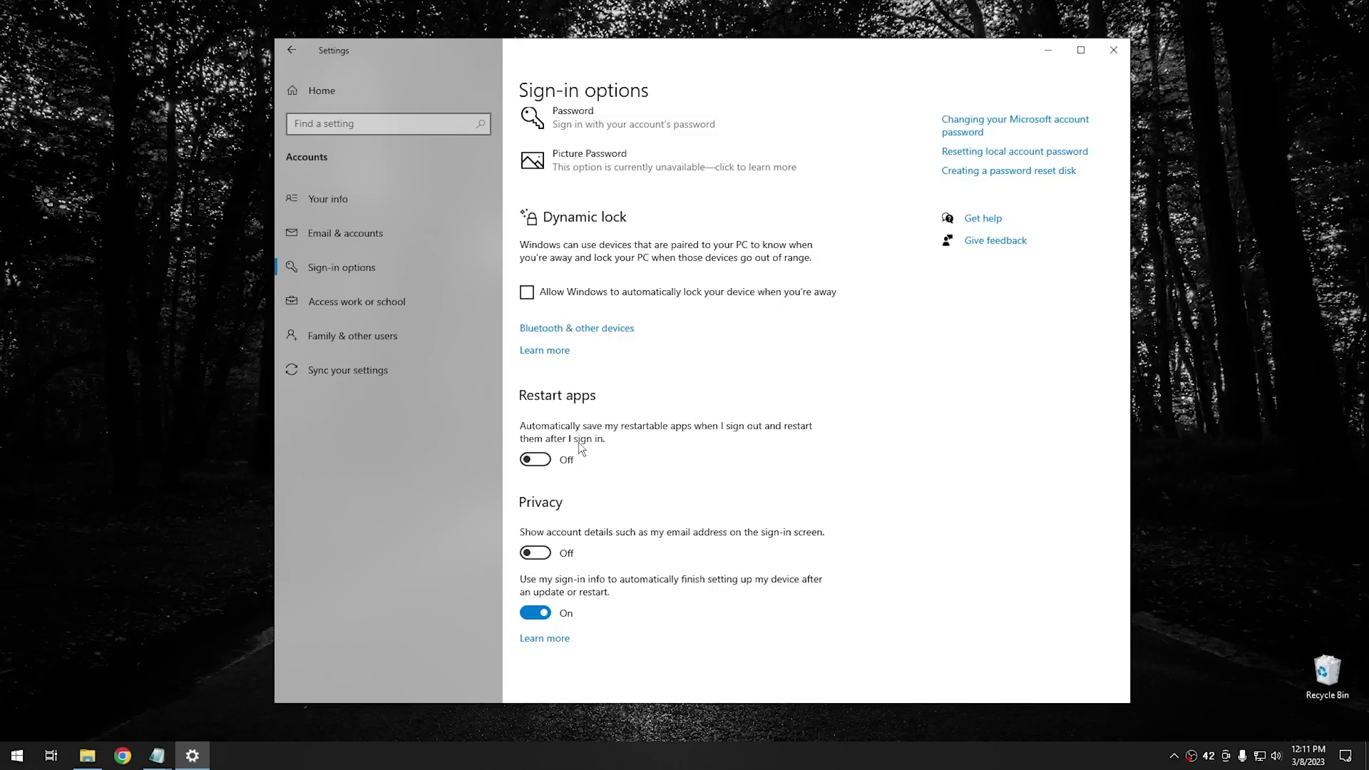
left_click(542, 460)
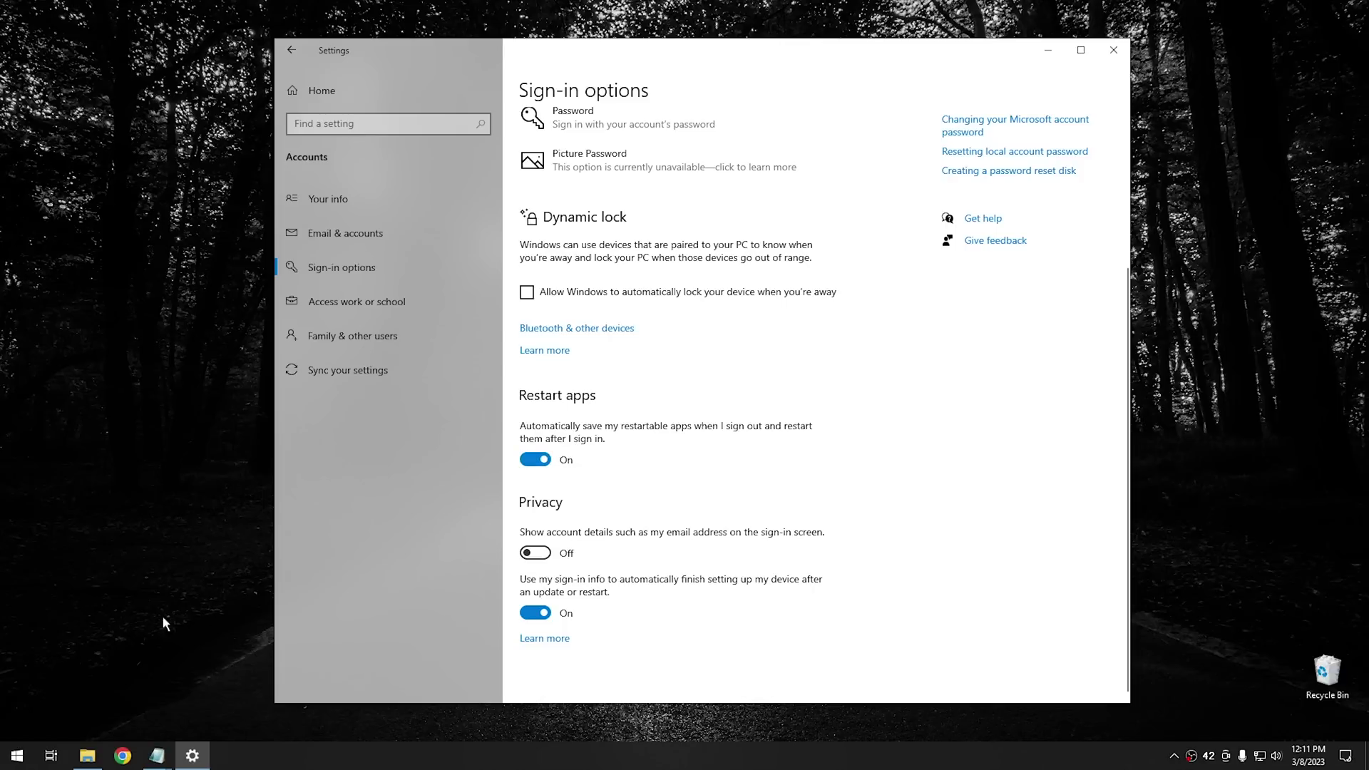
left_click(117, 762)
left_click(1160, 53)
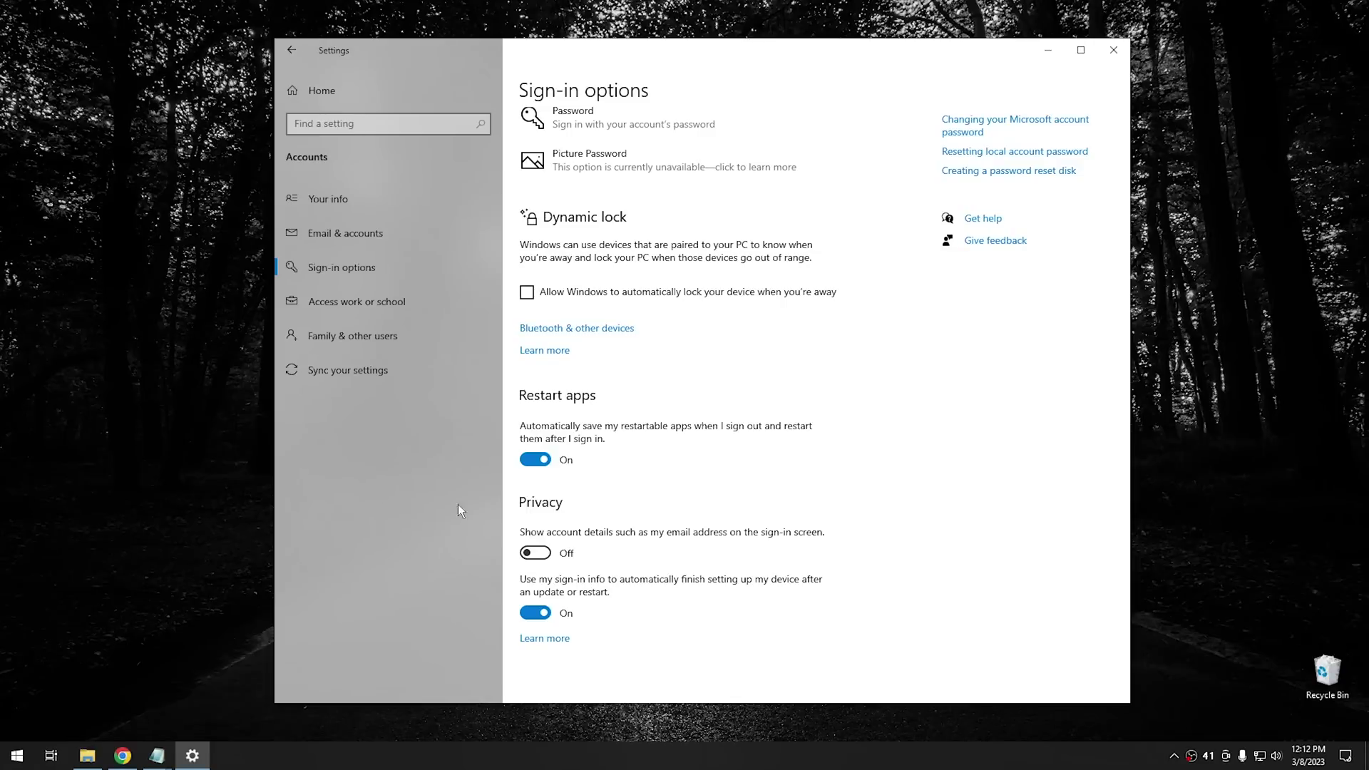
Step: Close Settings, mount the Win10_English_x64 disc image in File Explorer, and open DVD Drive (D:)
left_click(1113, 63)
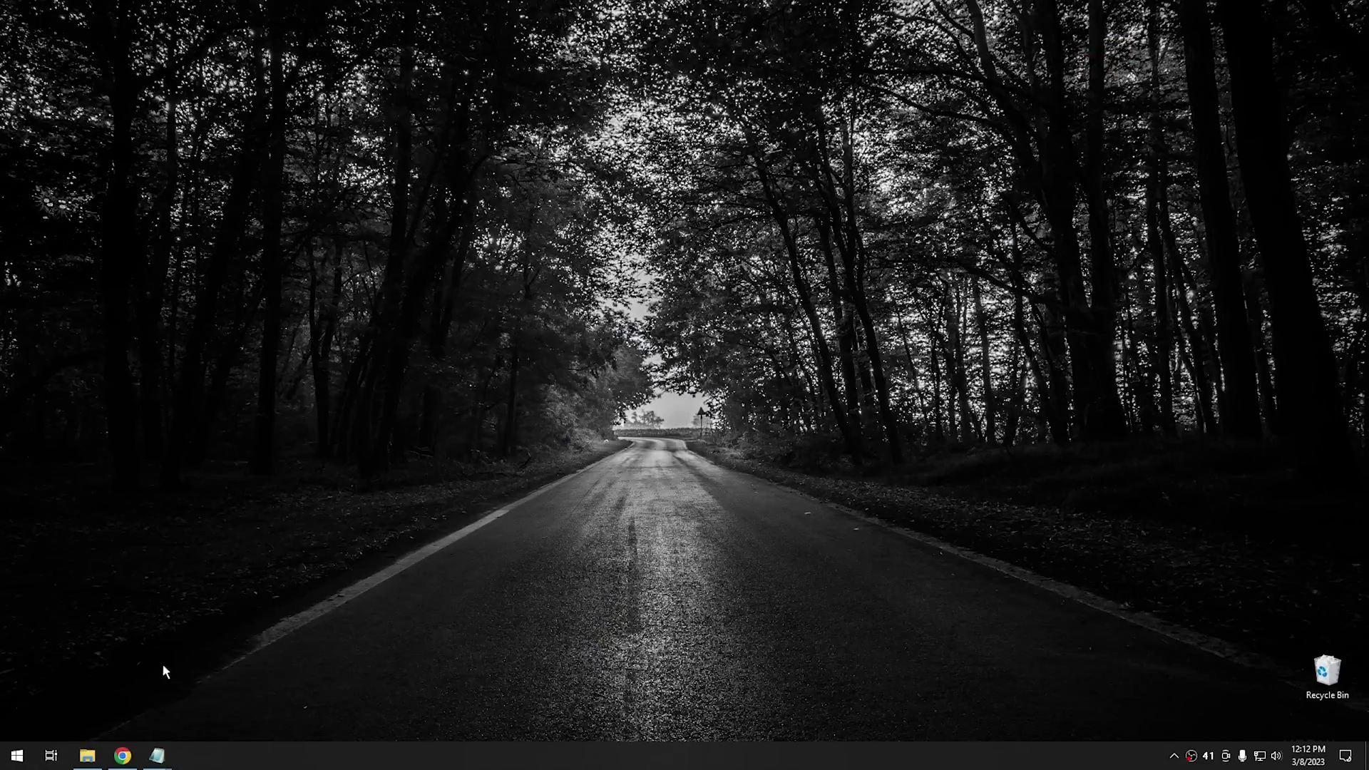
left_click(87, 755)
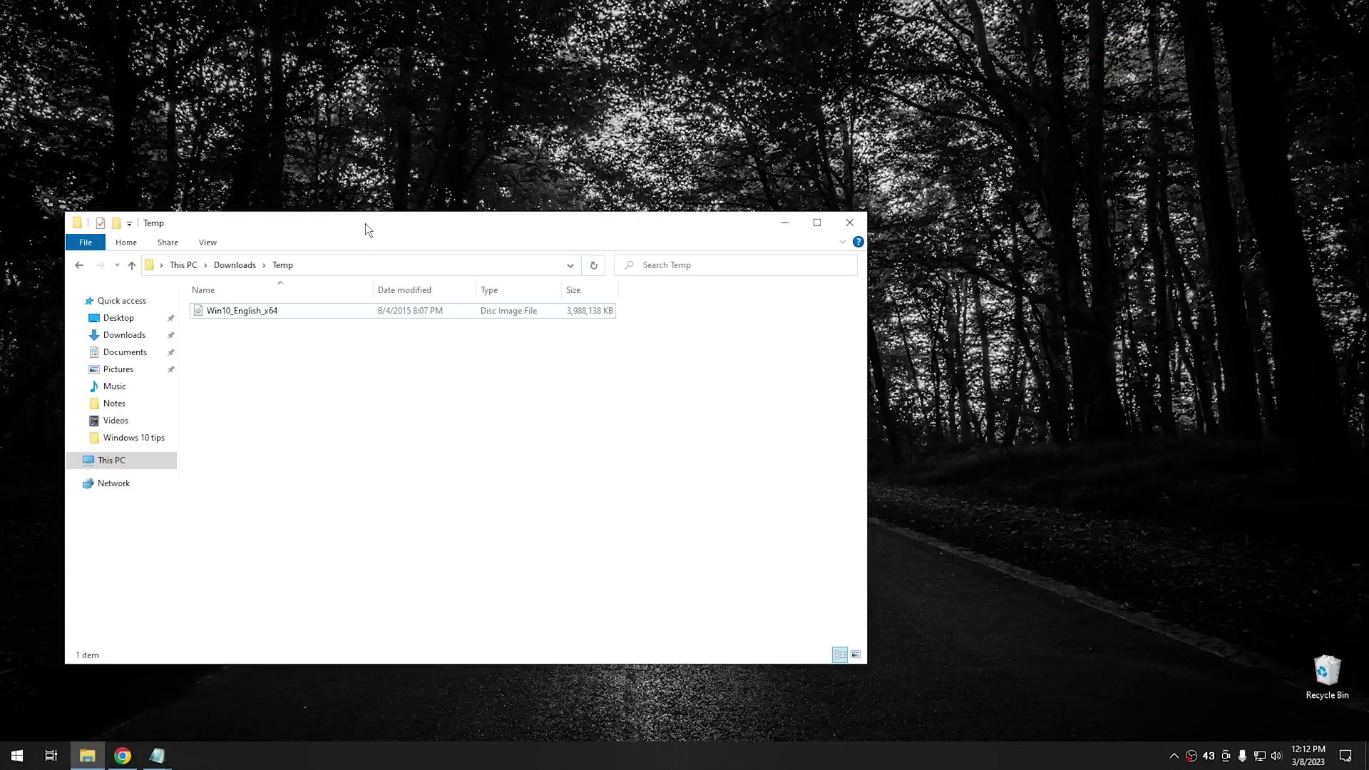
left_click_drag(366, 224, 564, 178)
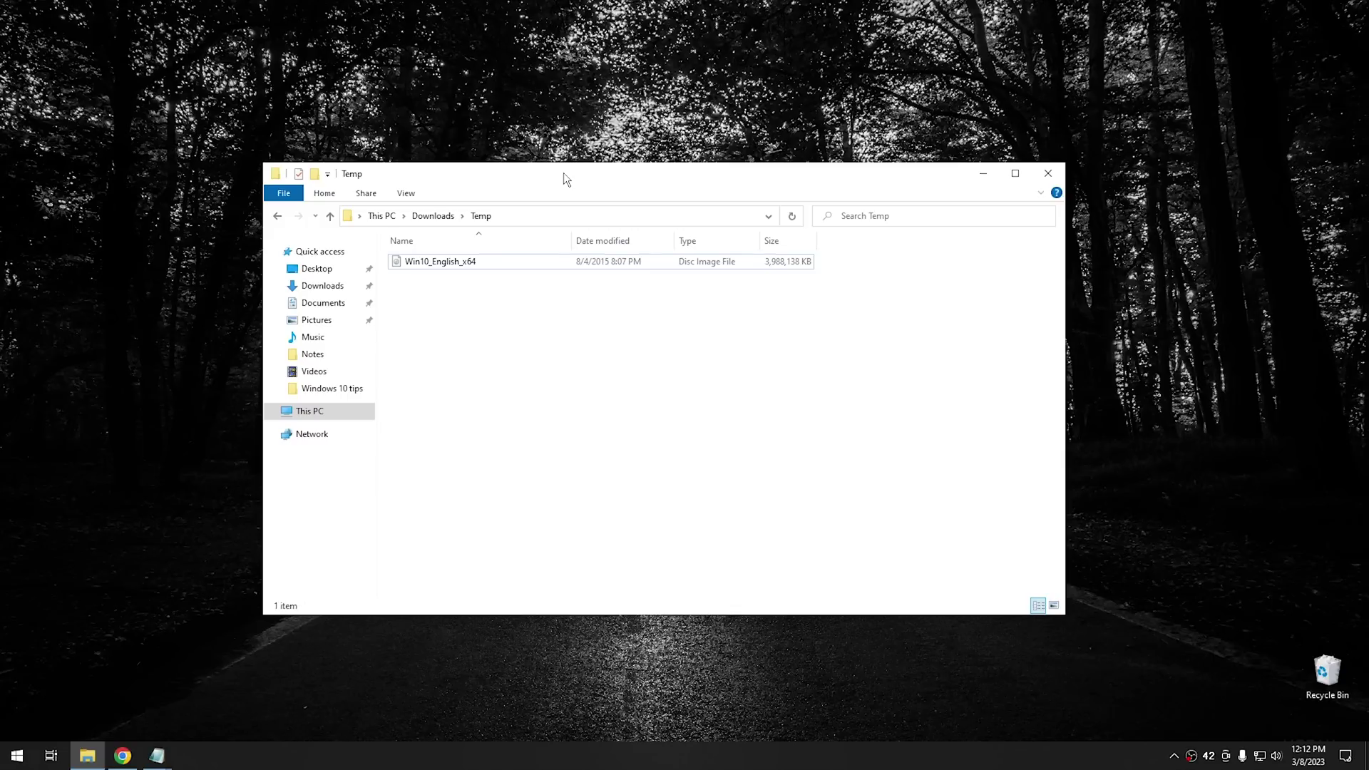
left_click(462, 262)
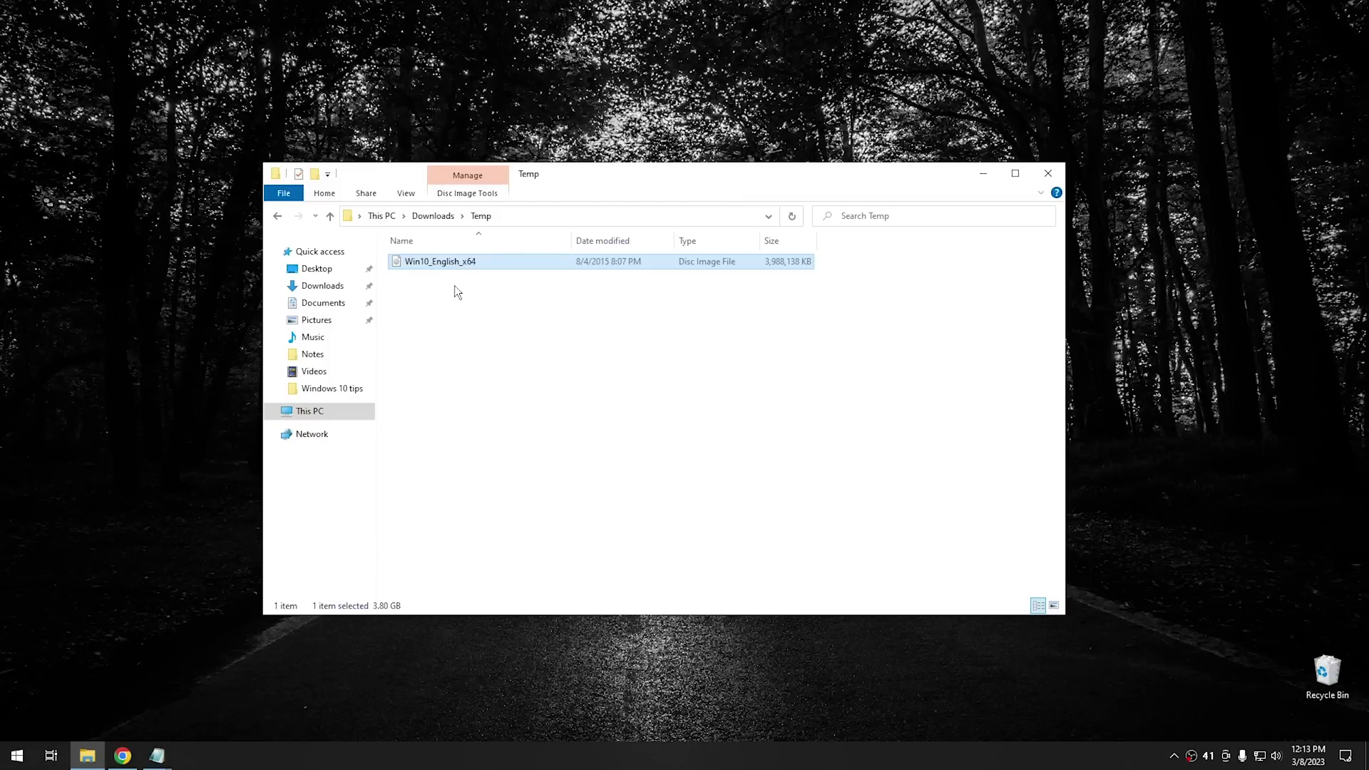
double_click(448, 262)
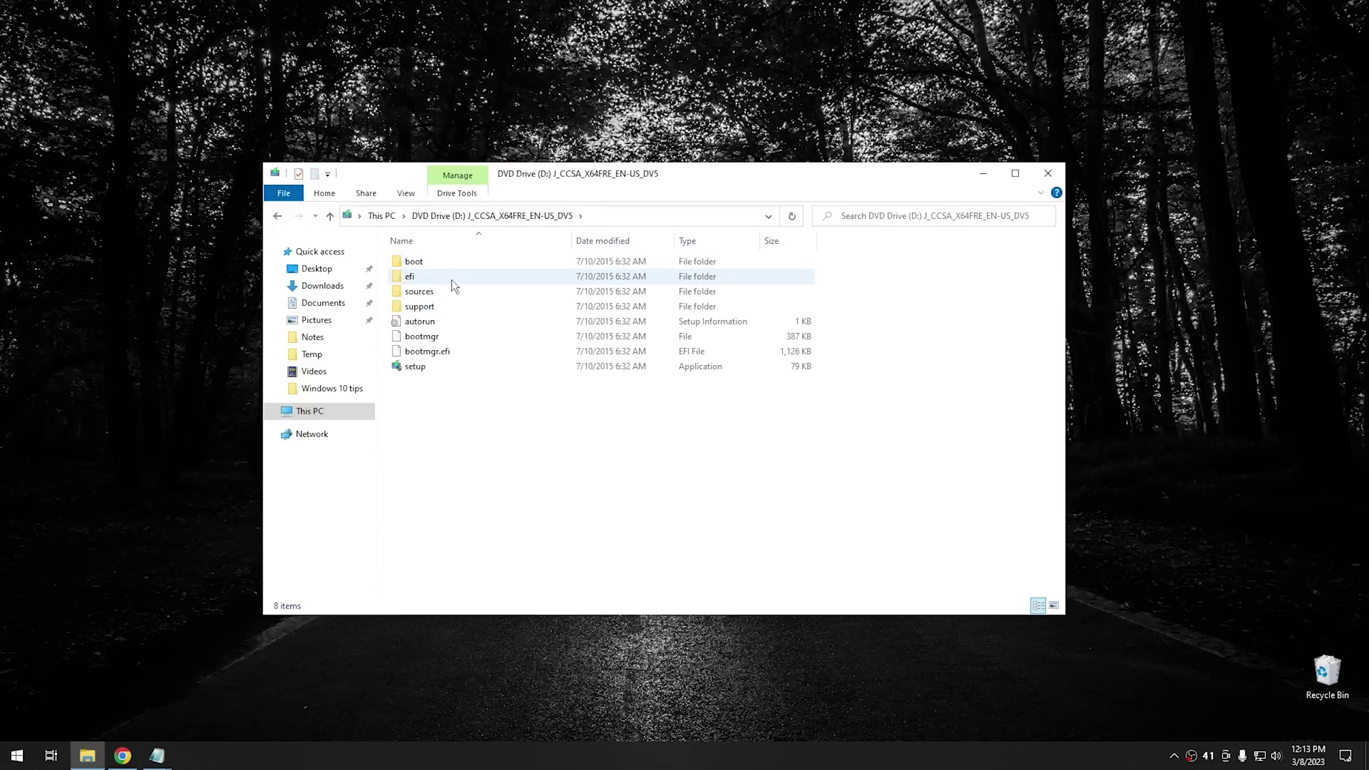
left_click(314, 414)
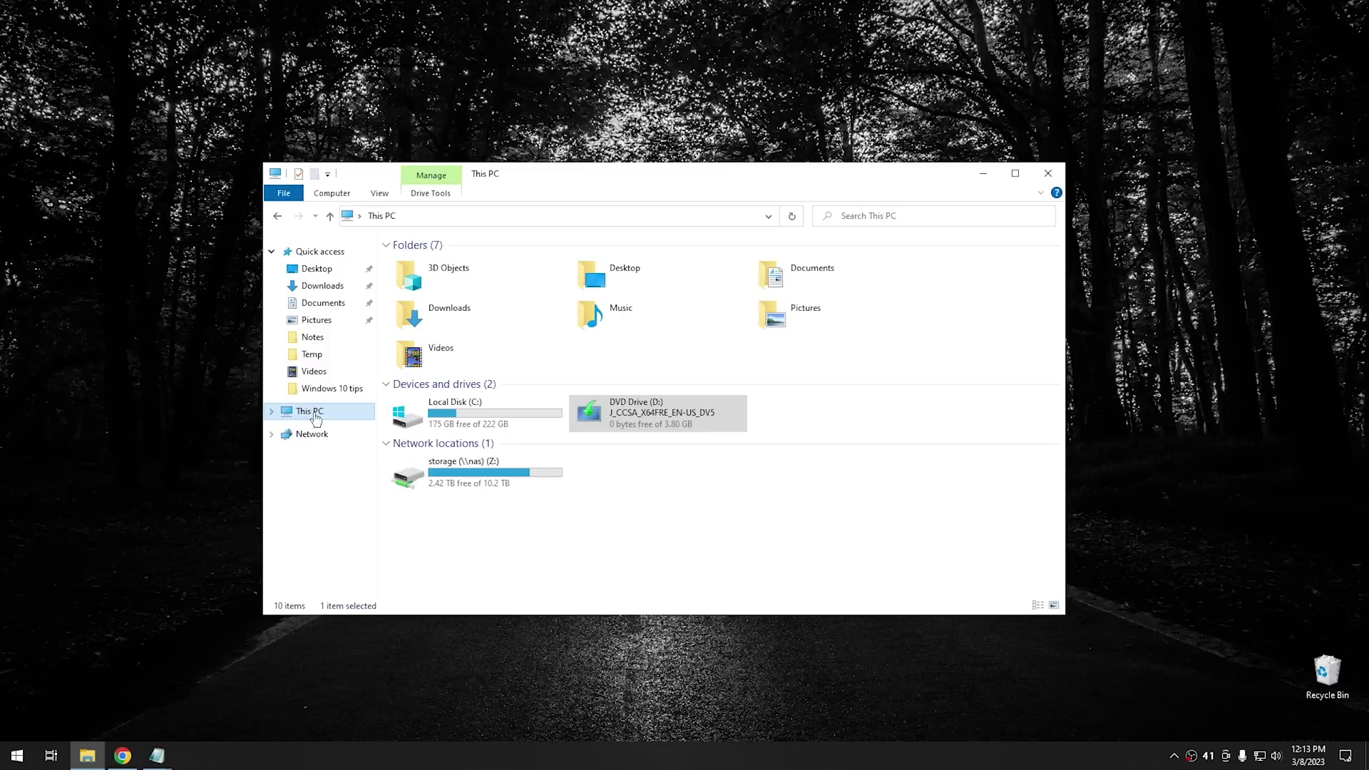
double_click(626, 418)
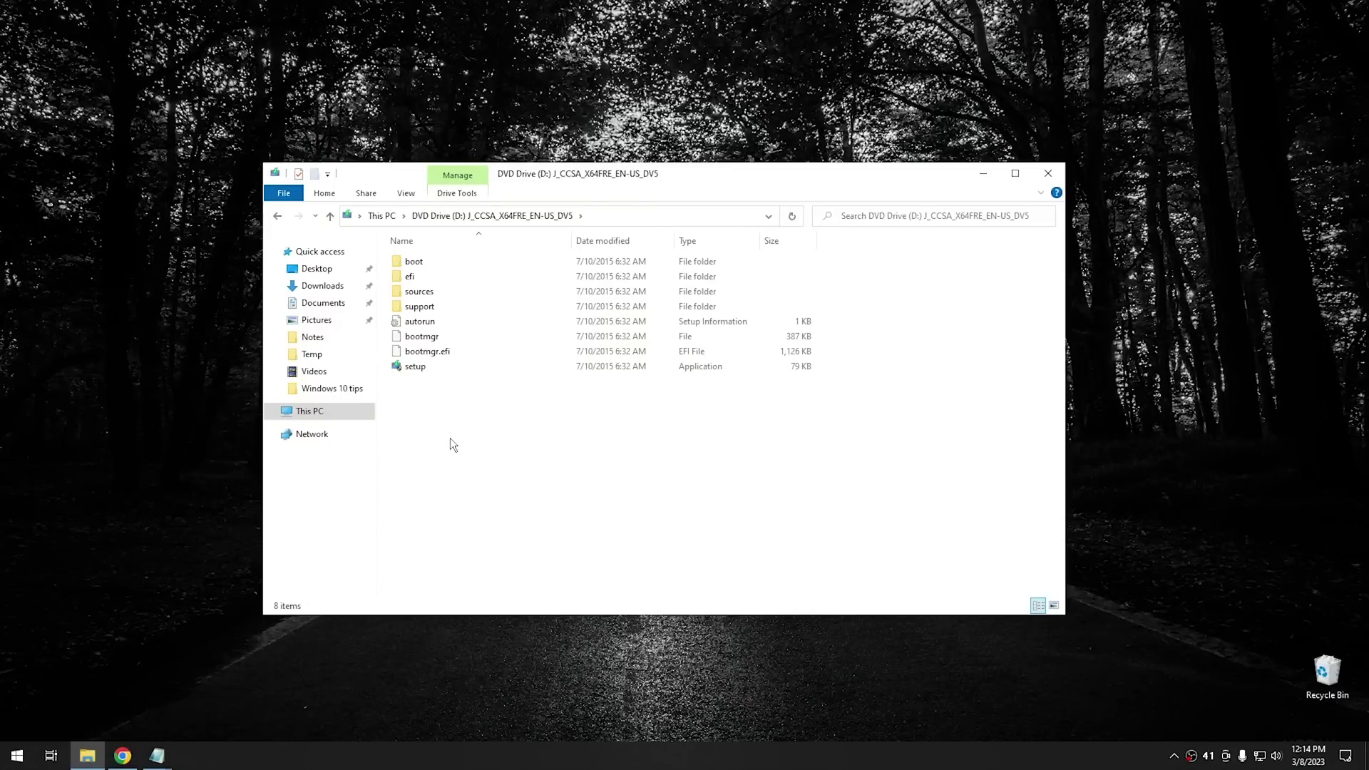
Step: Open a new Chrome window and arrange it and the Explorer window side by side
key("super+2")
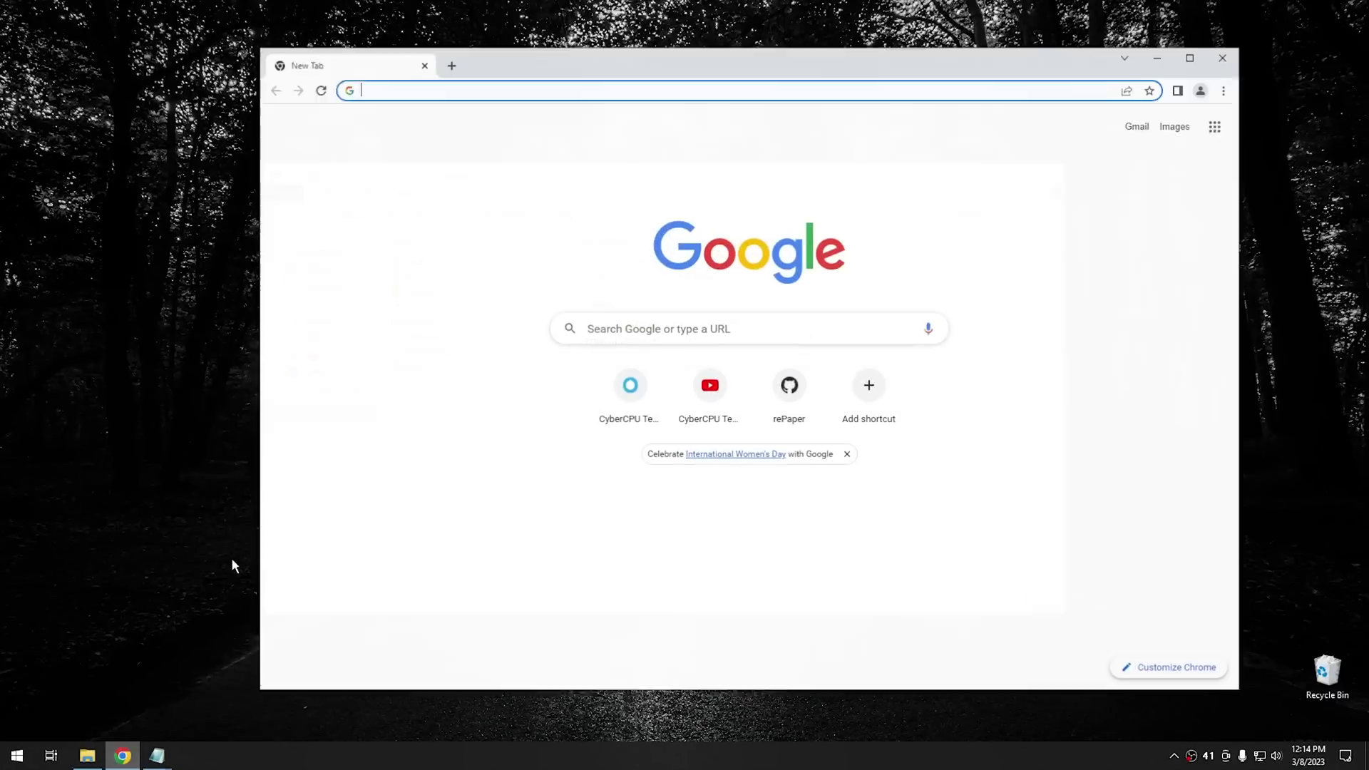
left_click_drag(608, 77, 439, 23)
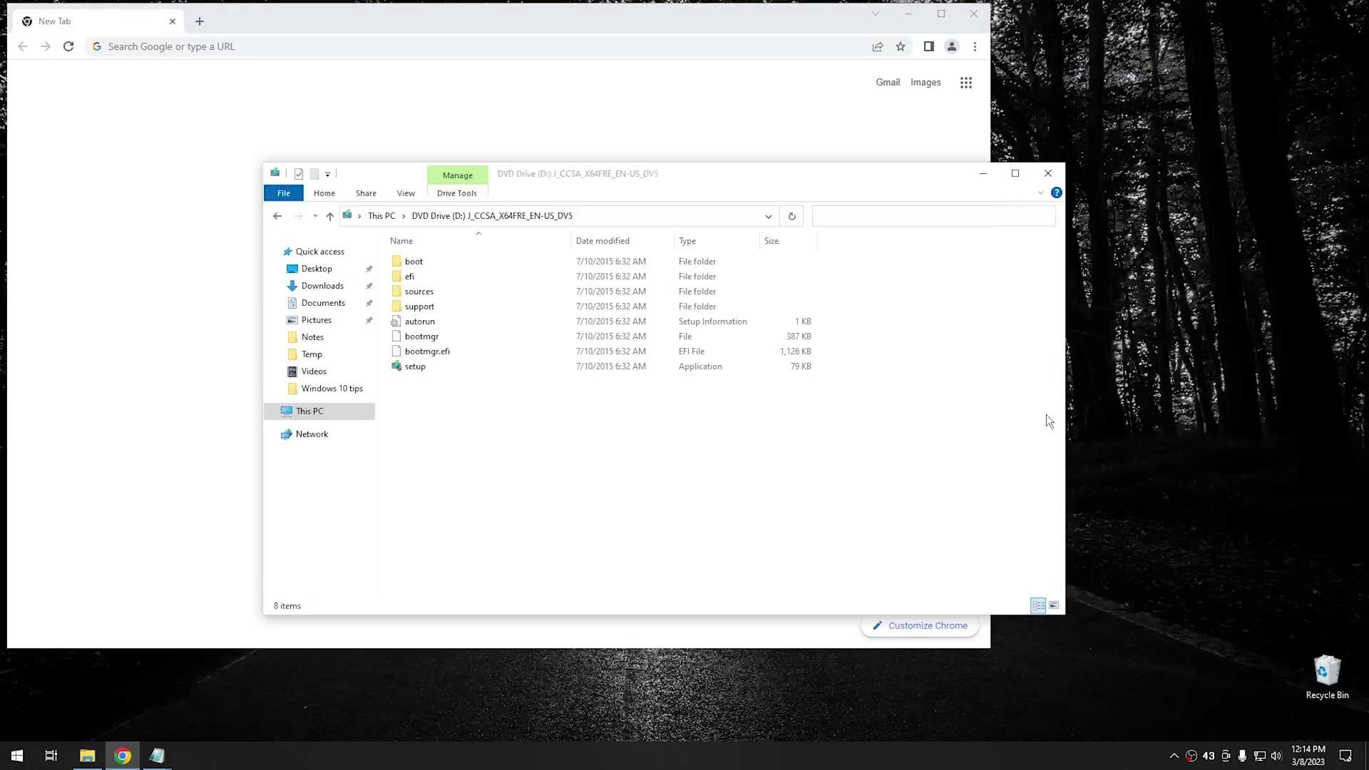
left_click(1048, 421)
left_click_drag(811, 174, 1079, 197)
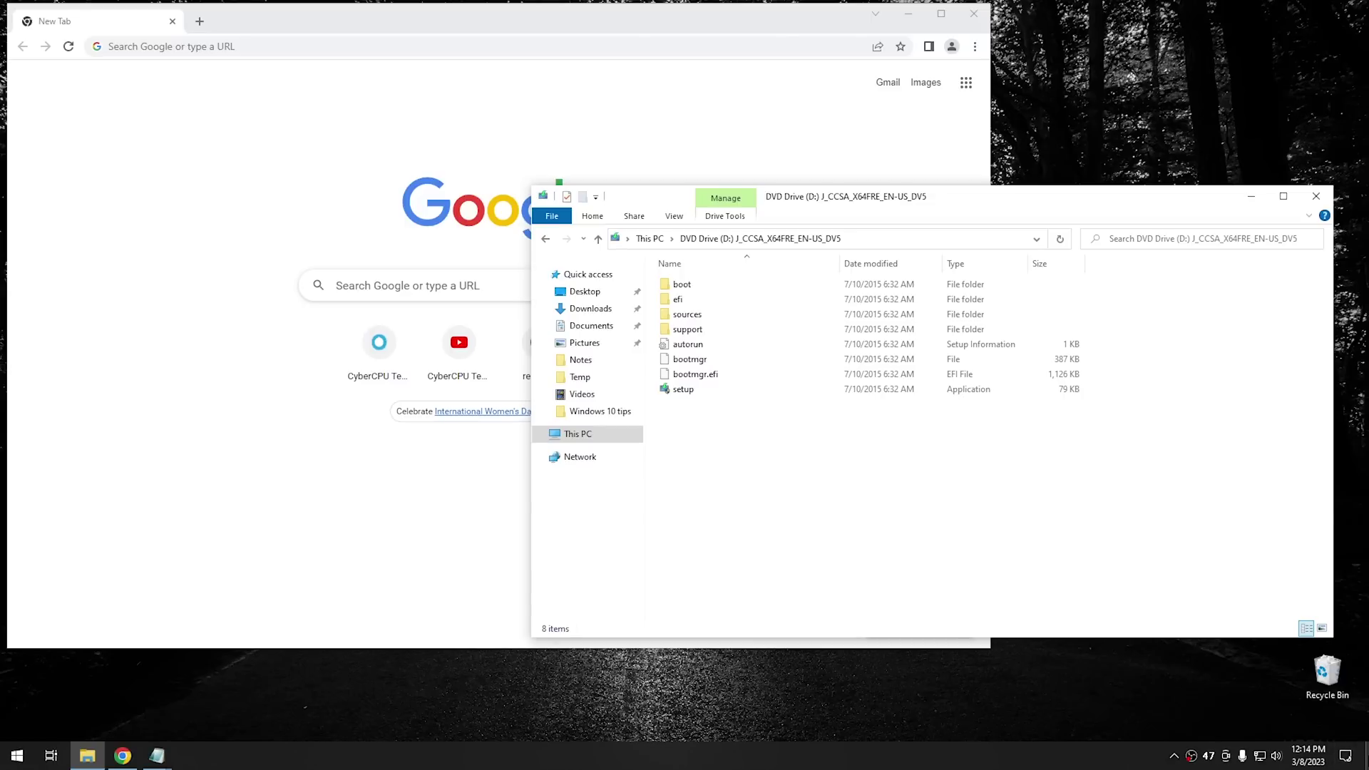
Step: Toggle Show desktop off and back on, then close the DVD drive Explorer and Chrome windows
key("super+d")
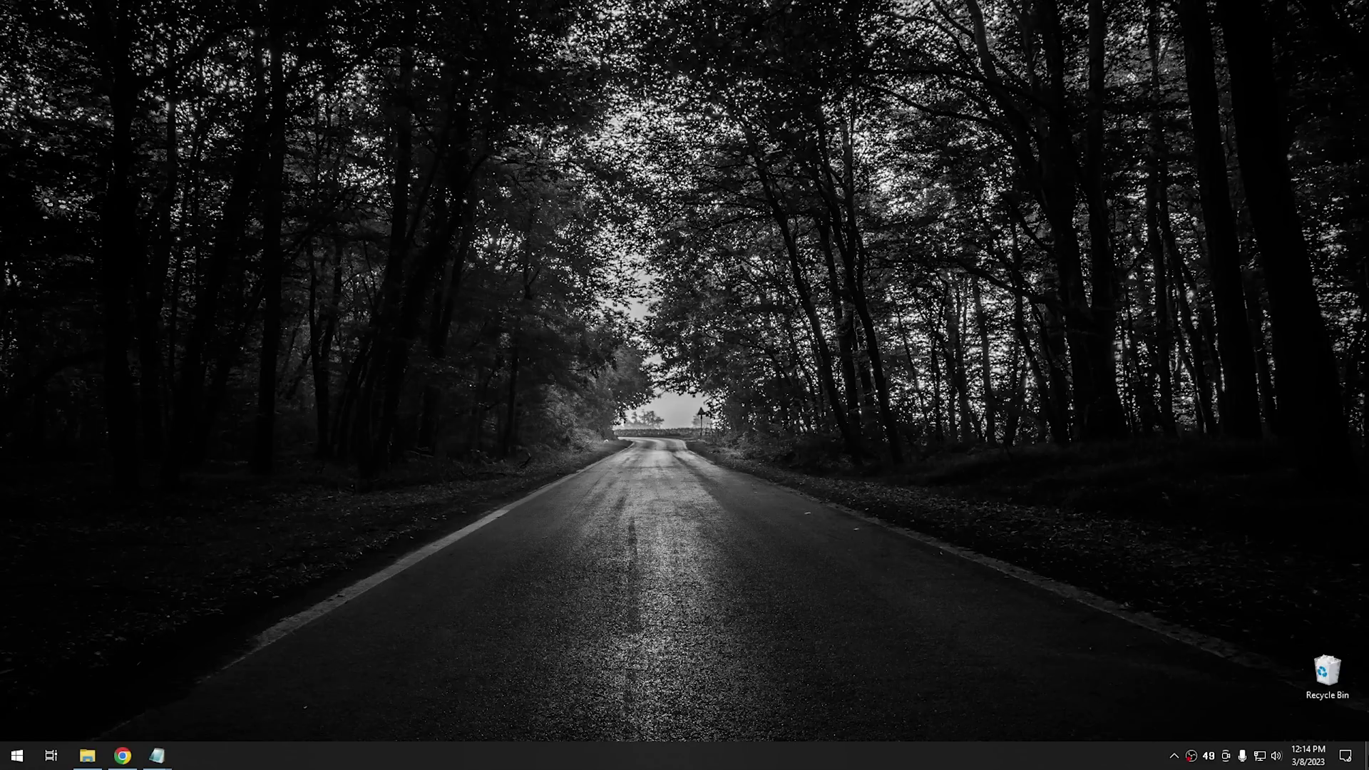
key("super+d")
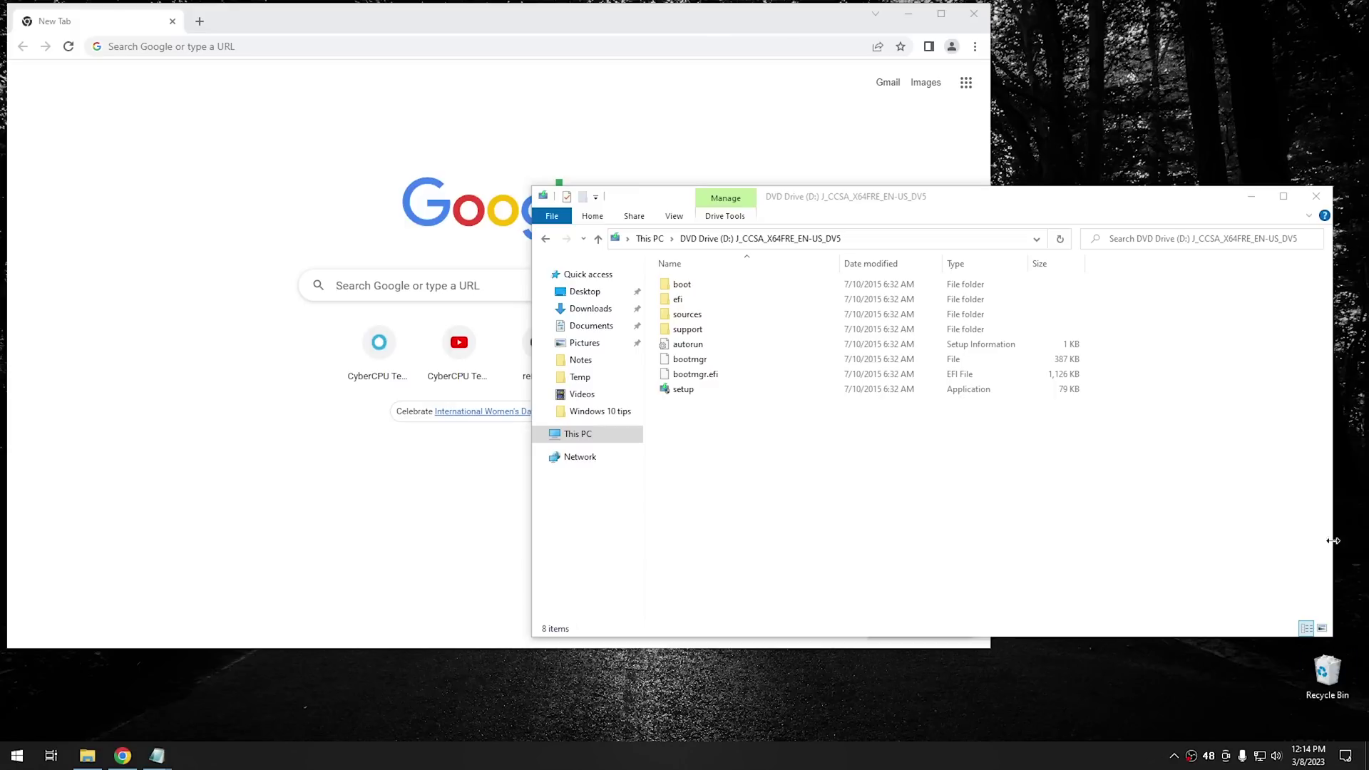
left_click(1316, 196)
left_click(973, 14)
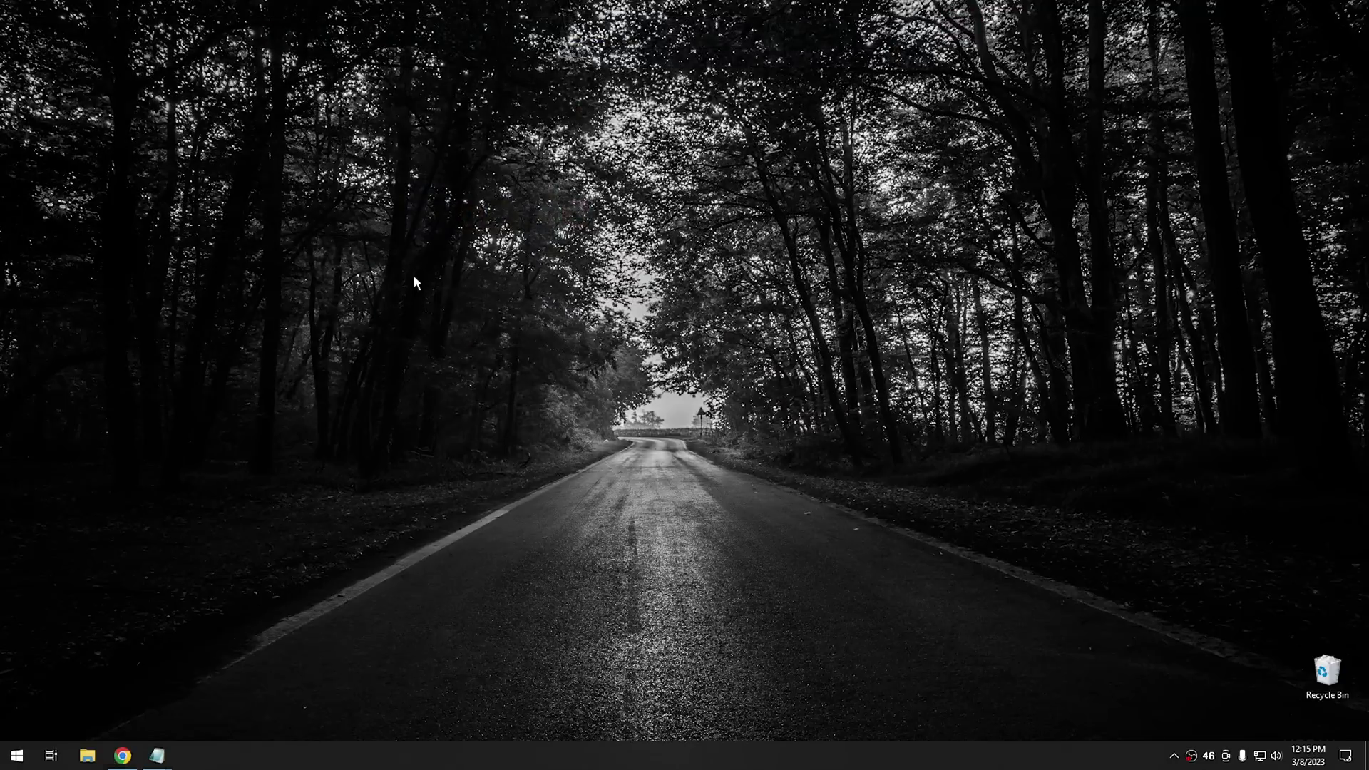
Step: Shift the Google Chrome Start tile one slot right and pin Calculator beside Calendar
left_click(16, 757)
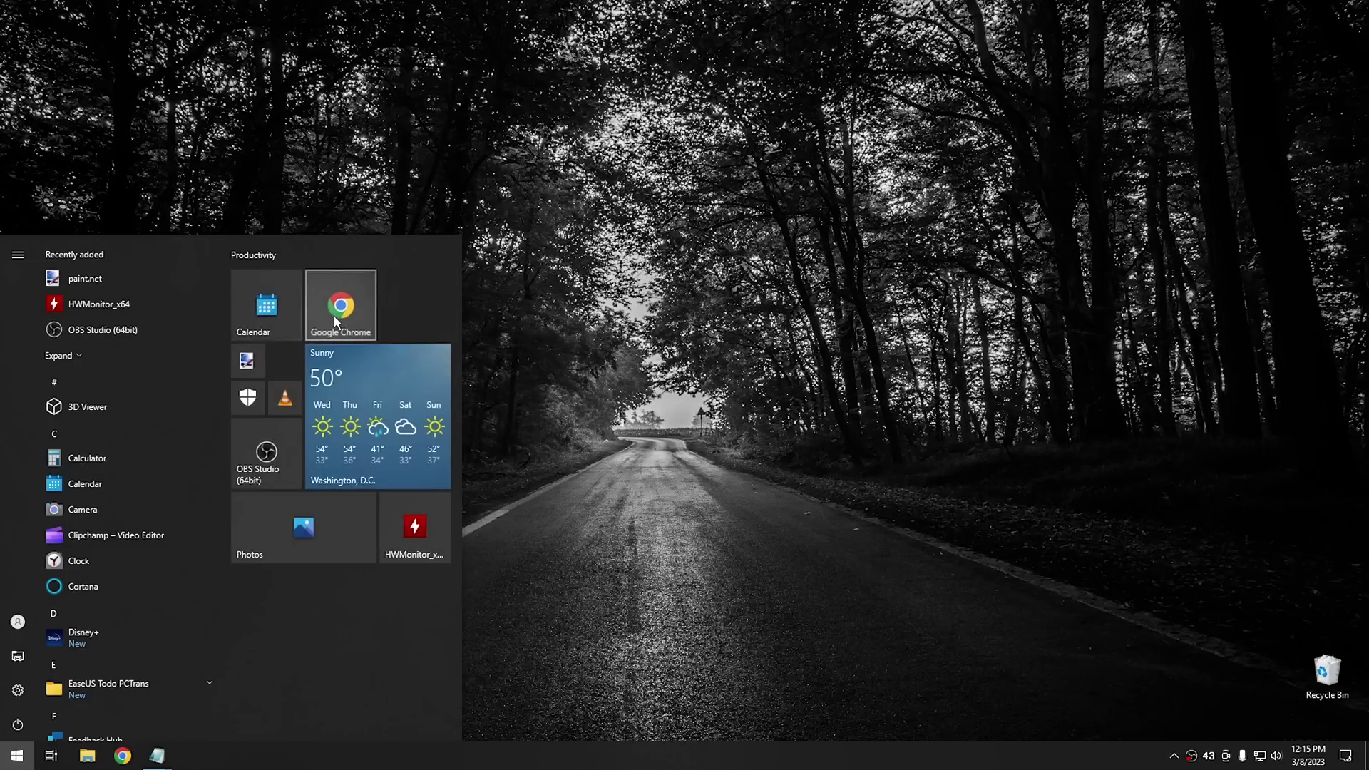
left_click_drag(406, 319, 425, 310)
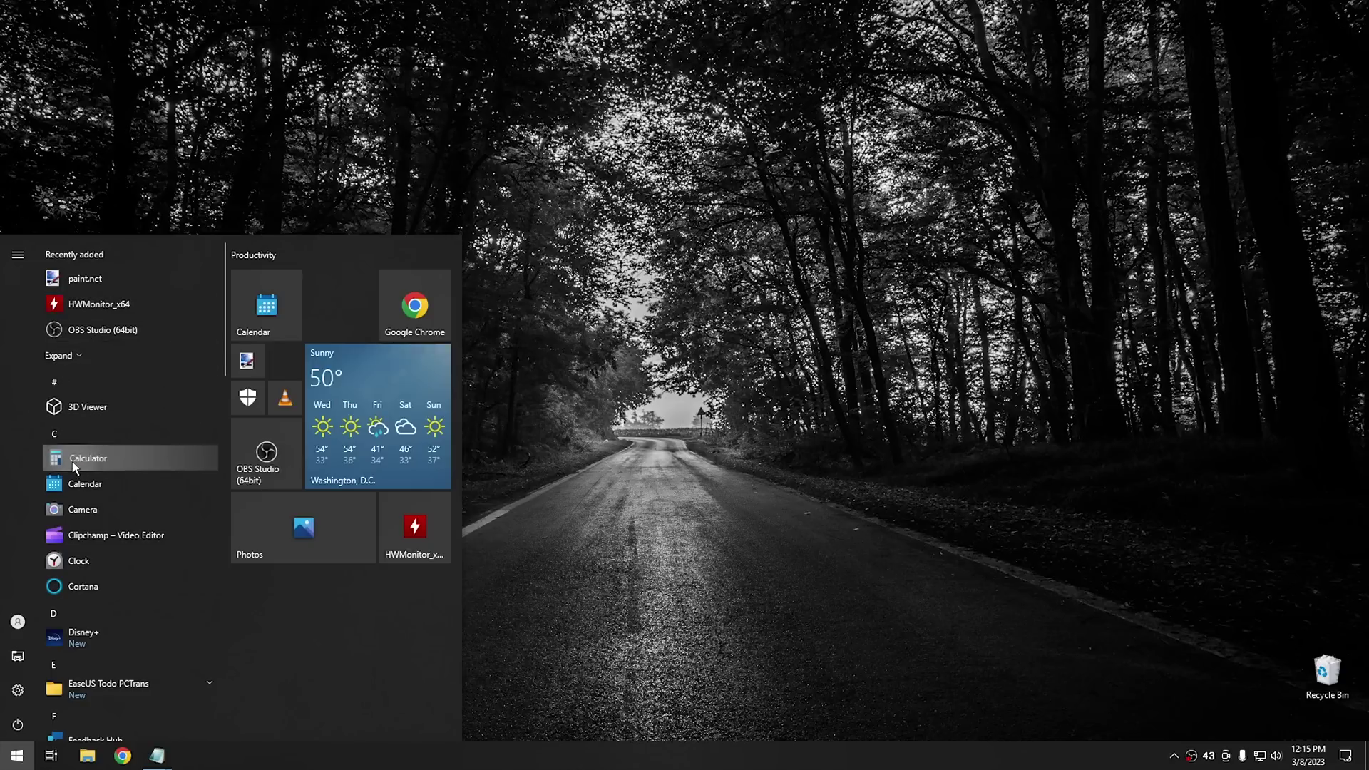
left_click_drag(71, 460, 321, 283)
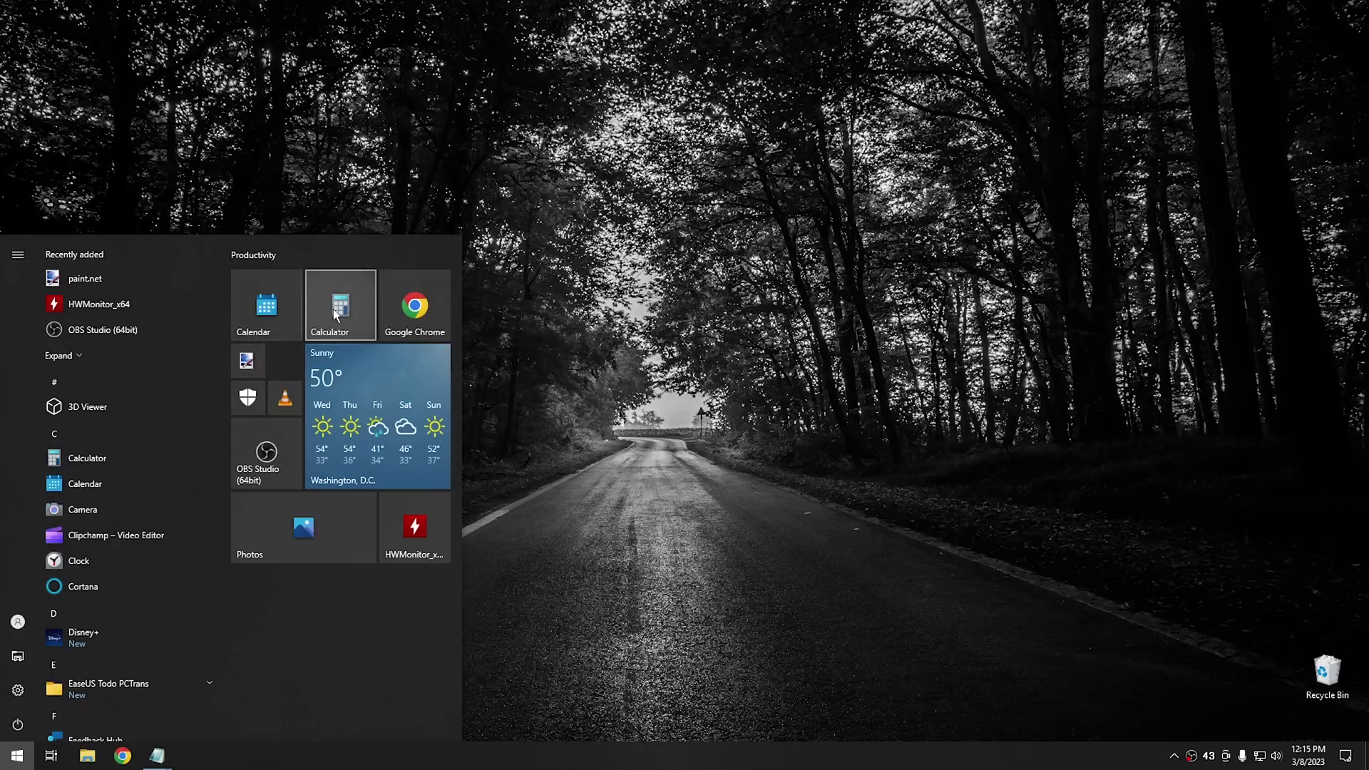
Step: Resize the Calculator tile to Small, then to Large
right_click(332, 309)
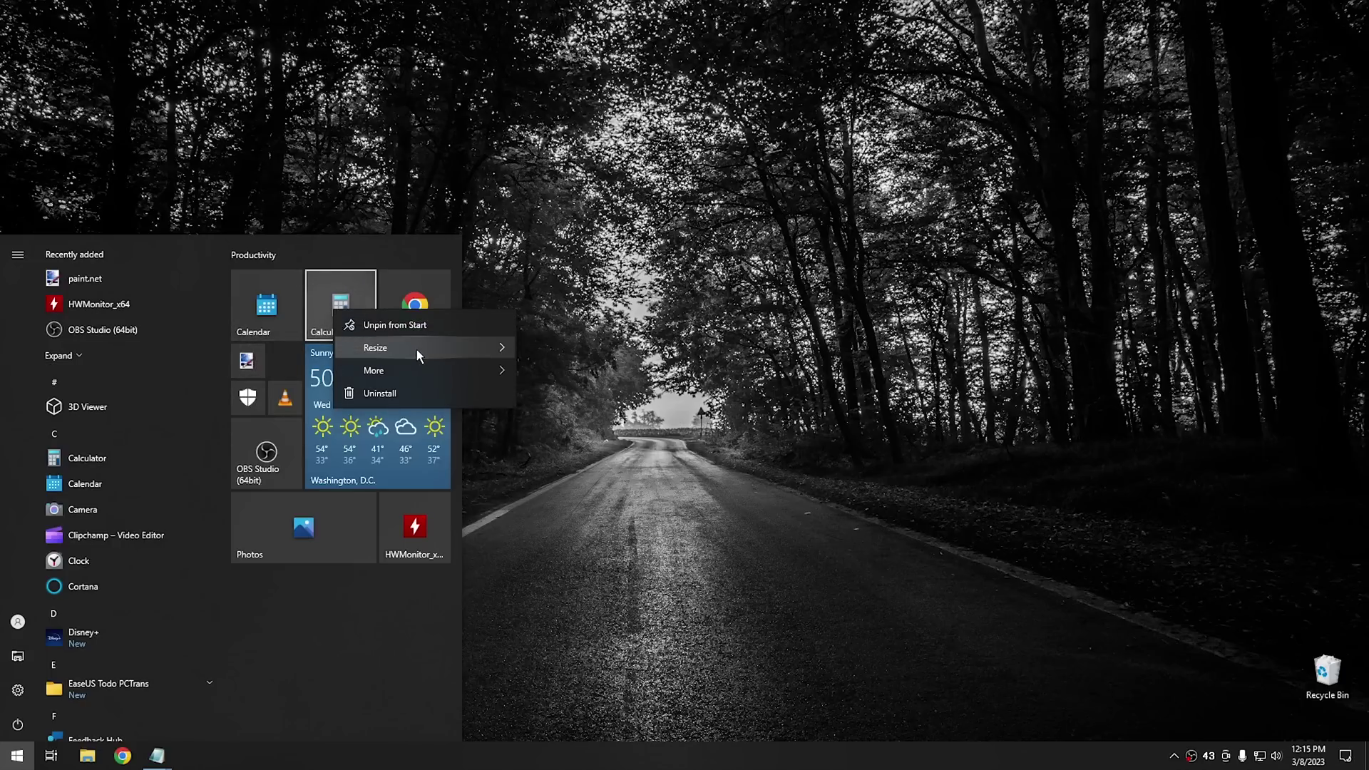
mouse_move(417, 349)
left_click(578, 349)
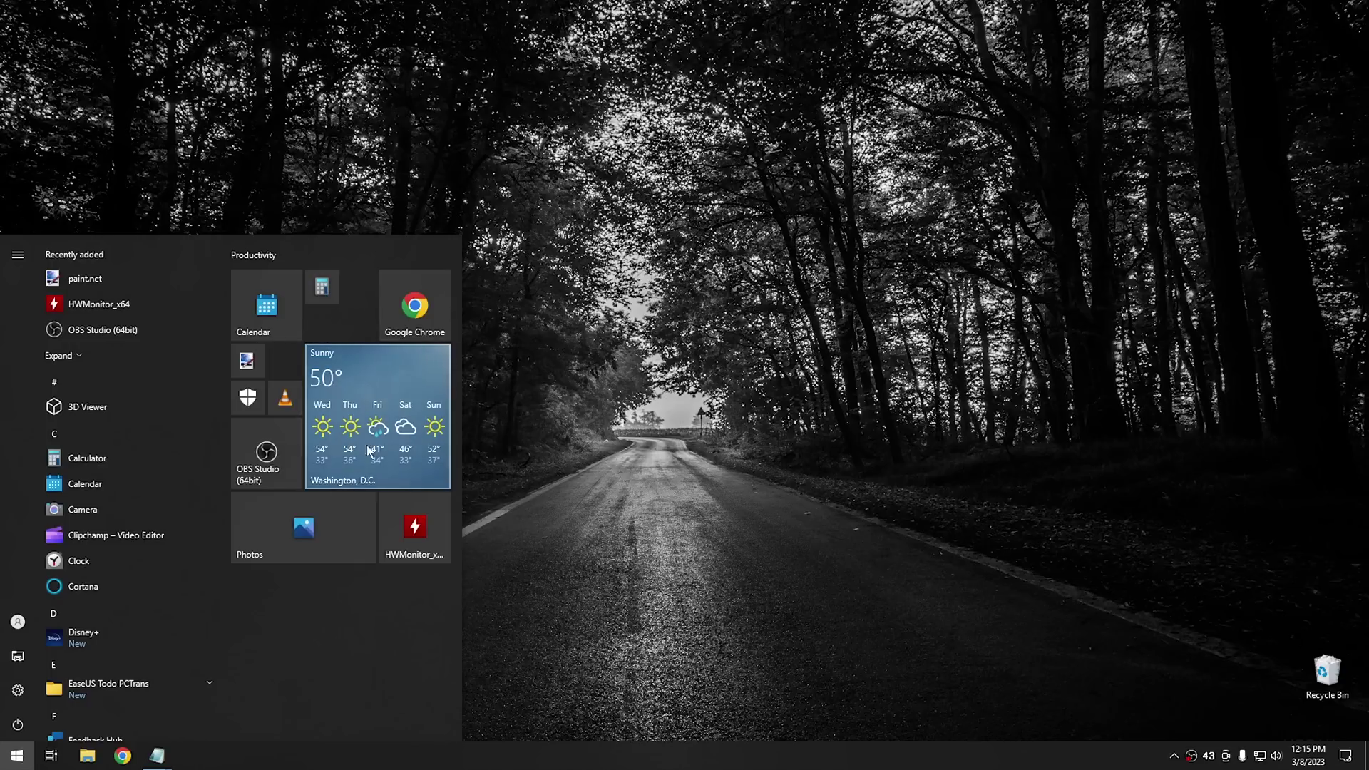
right_click(328, 291)
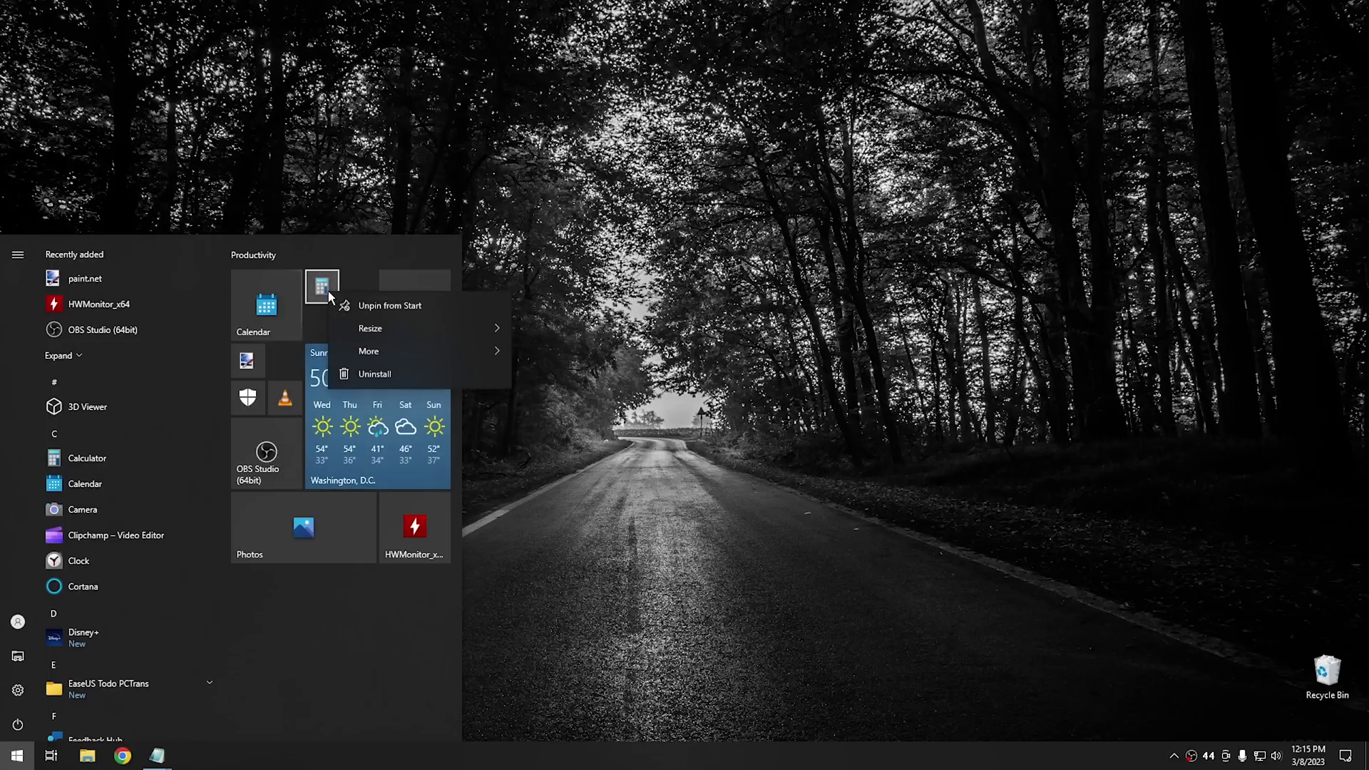
mouse_move(392, 332)
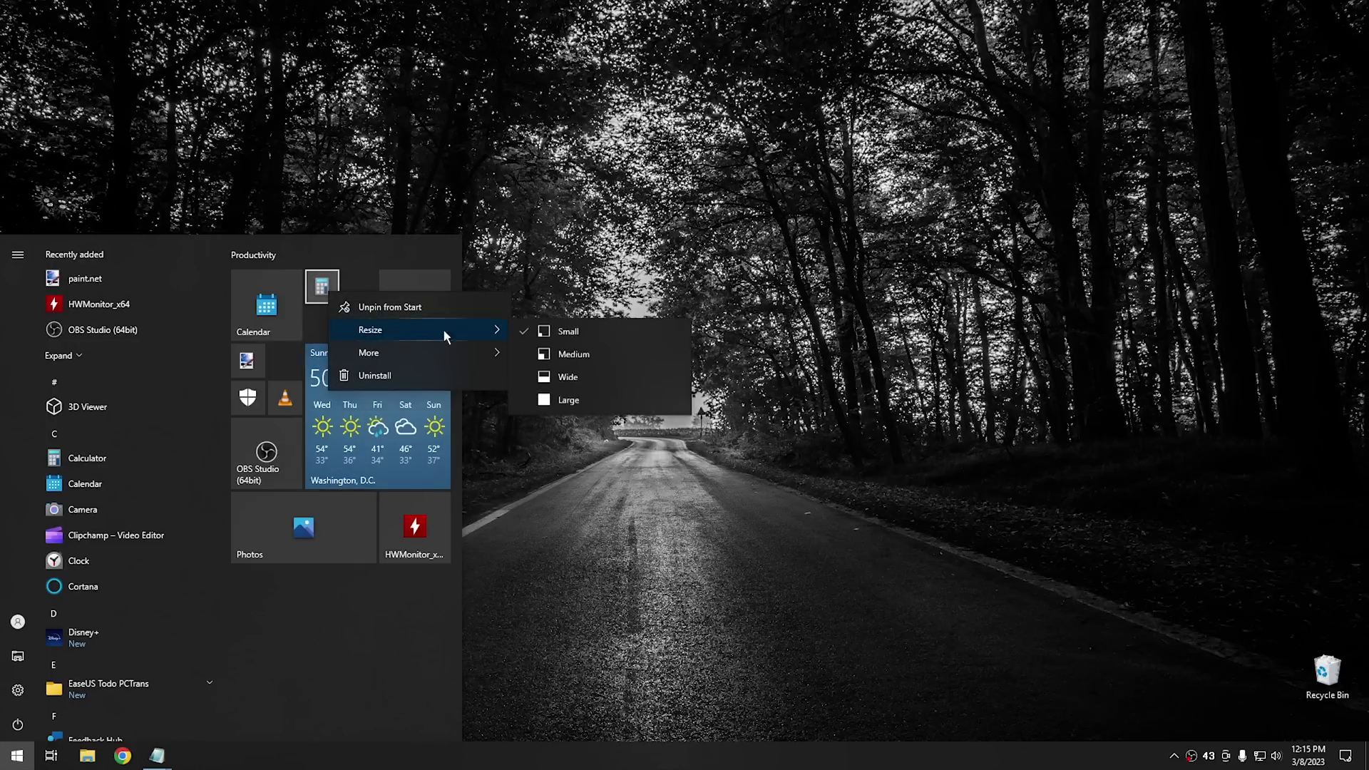
left_click(578, 391)
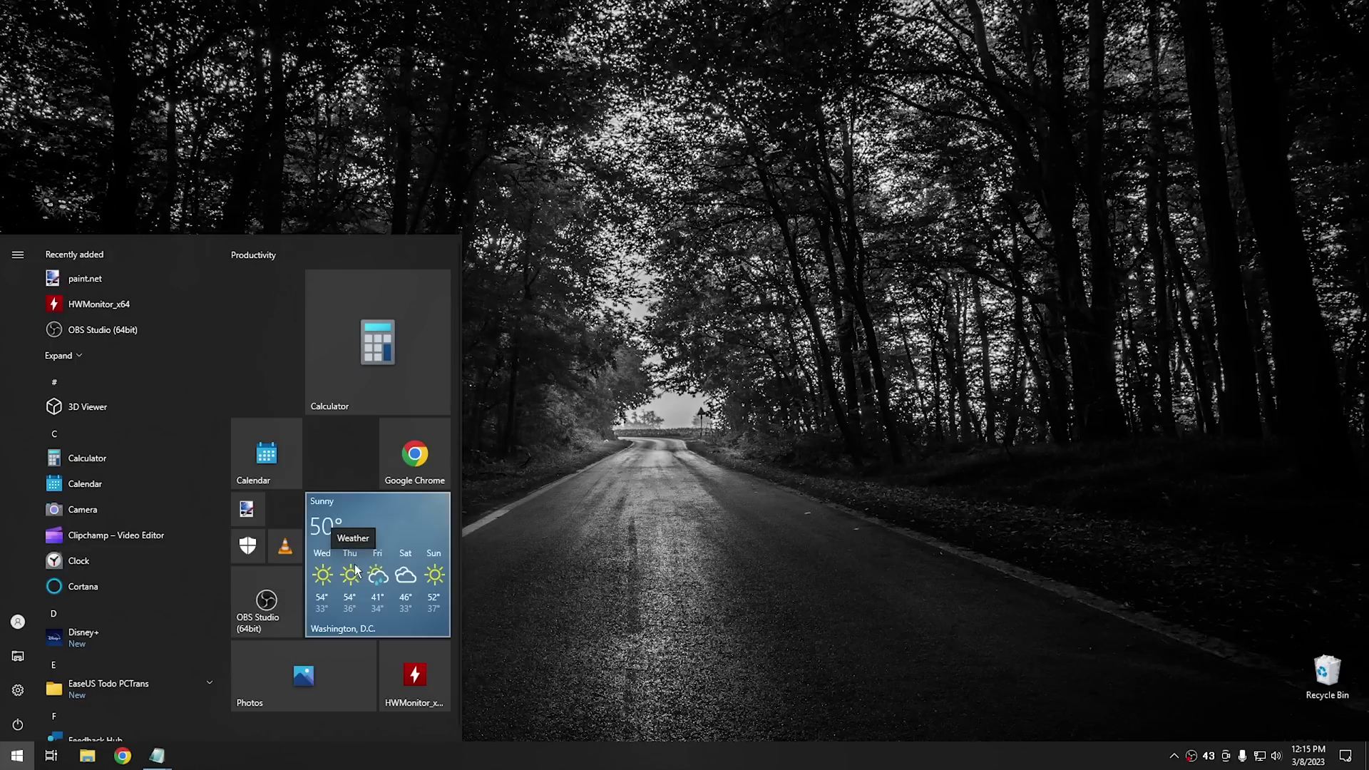
Step: Unpin Calculator, widen the Start menu, re-pin Calculator beside Chrome, and shorten the menu
right_click(376, 348)
left_click(406, 351)
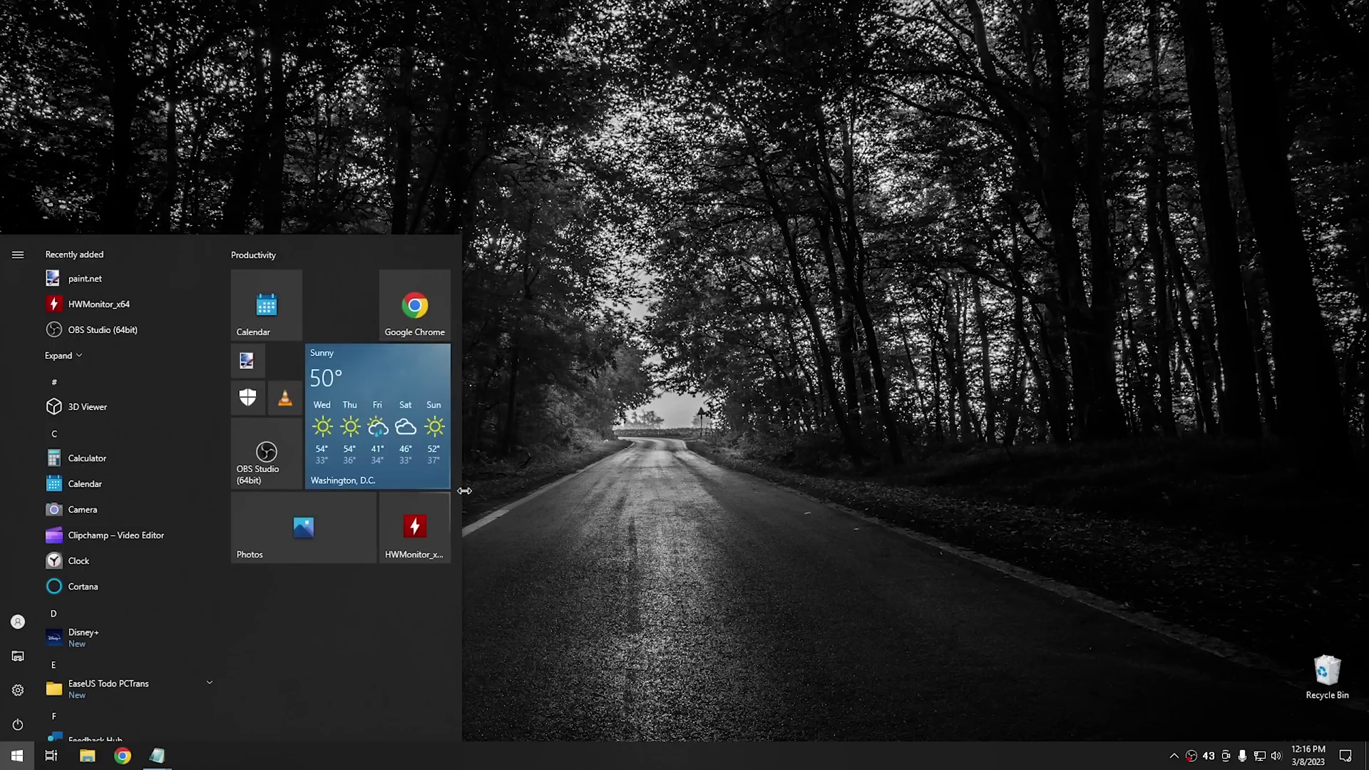
left_click_drag(465, 467, 834, 474)
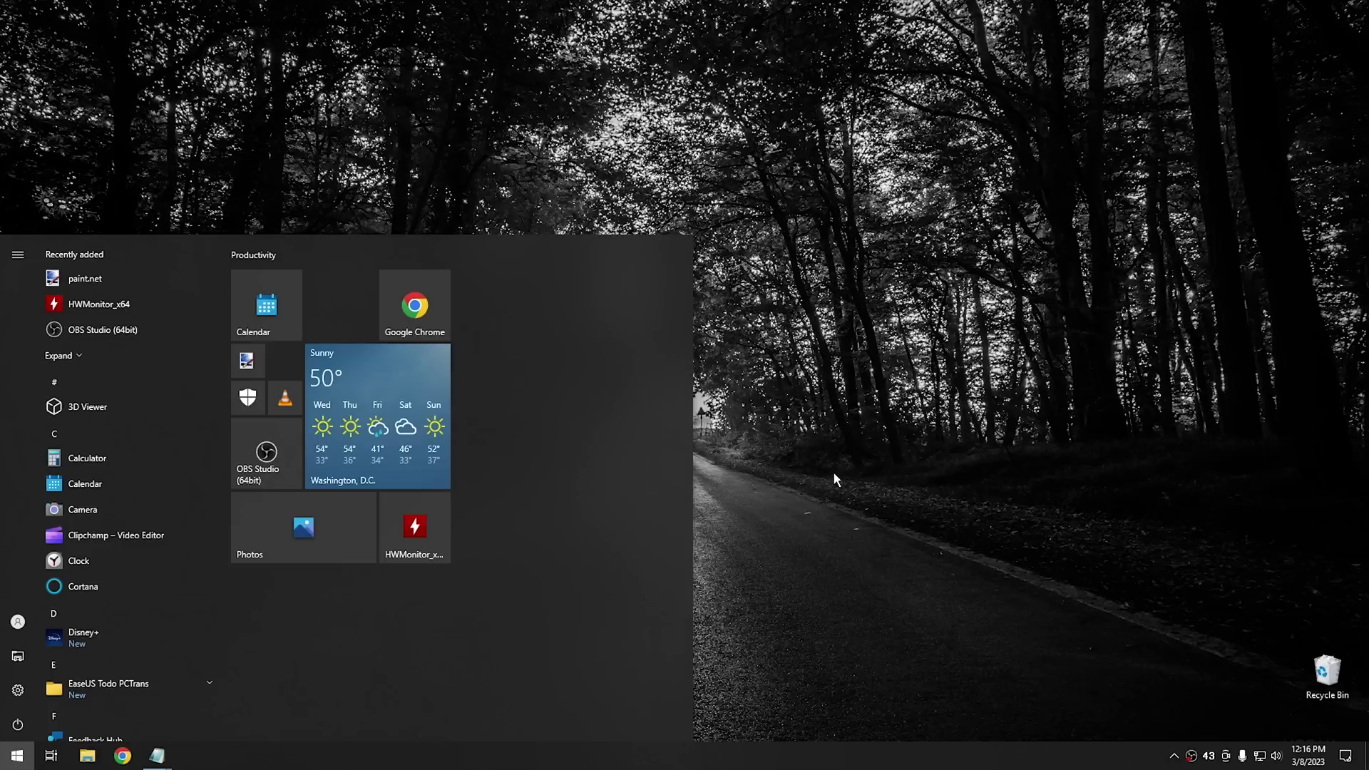
left_click_drag(83, 460, 529, 288)
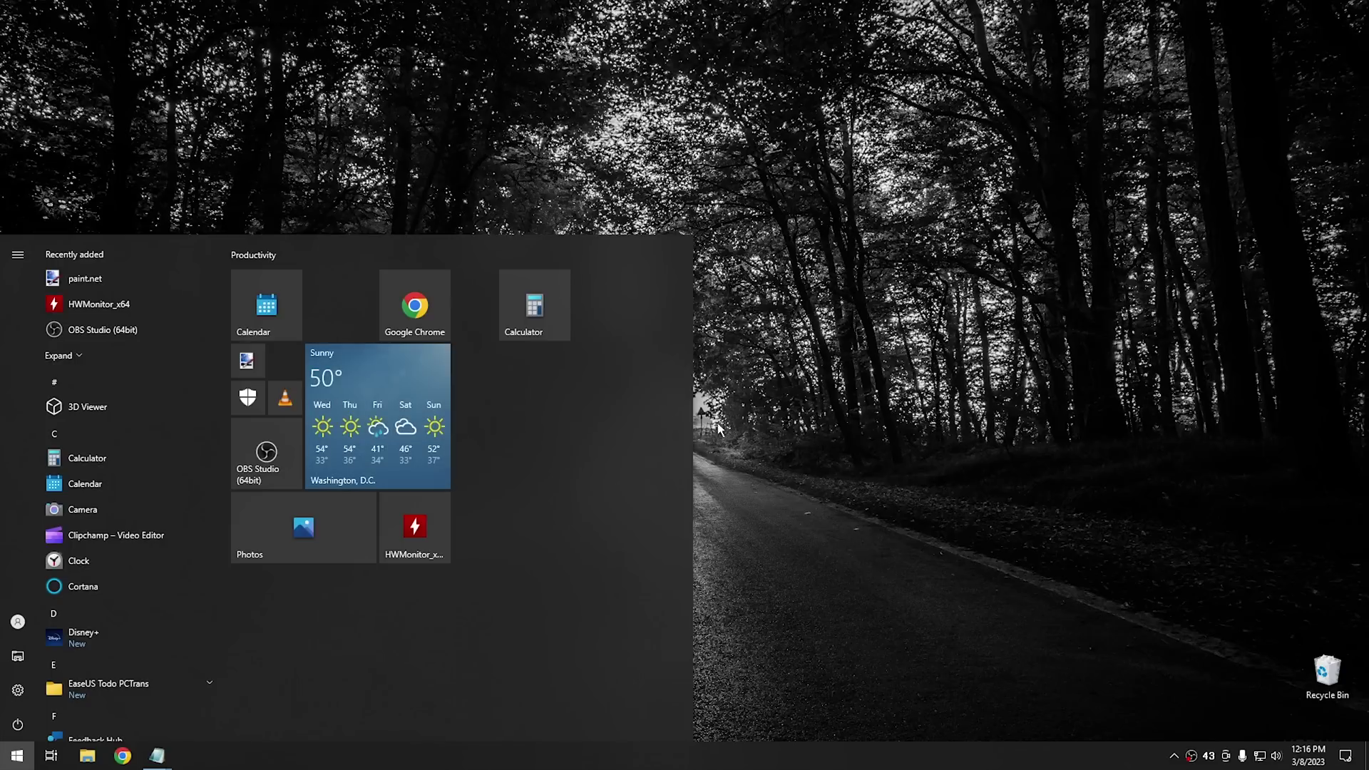
left_click_drag(695, 428, 1155, 445)
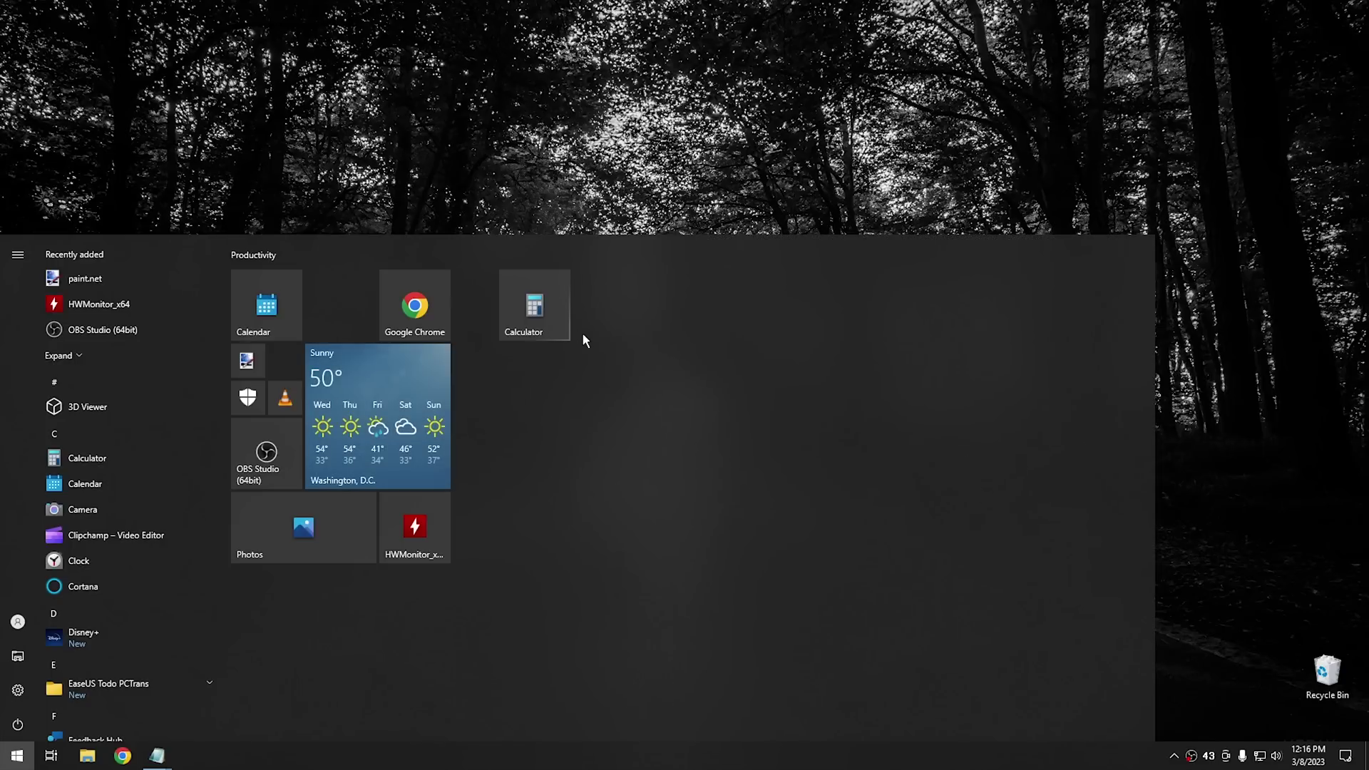
left_click_drag(603, 238, 601, 386)
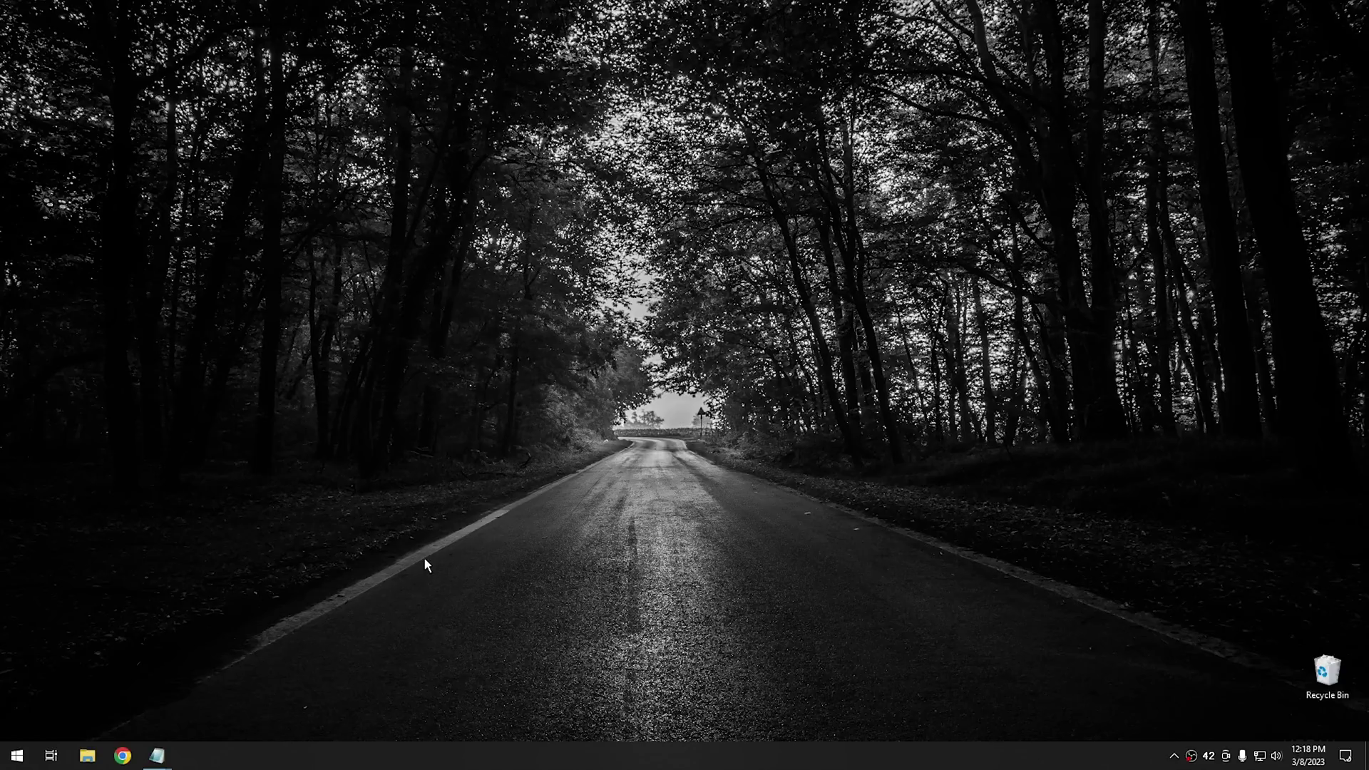
Step: Open Start and drag its top edge down to make the menu shorter
left_click(17, 756)
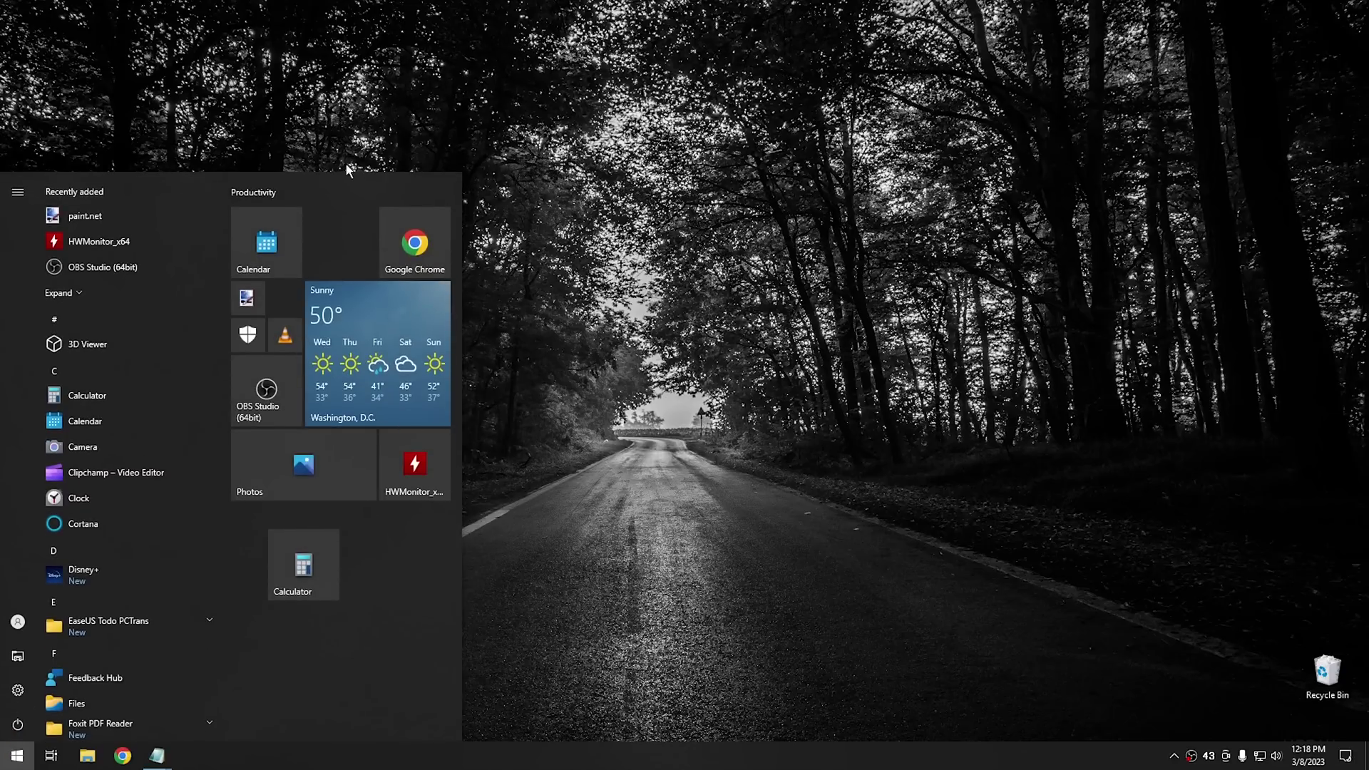
left_click_drag(345, 172, 342, 288)
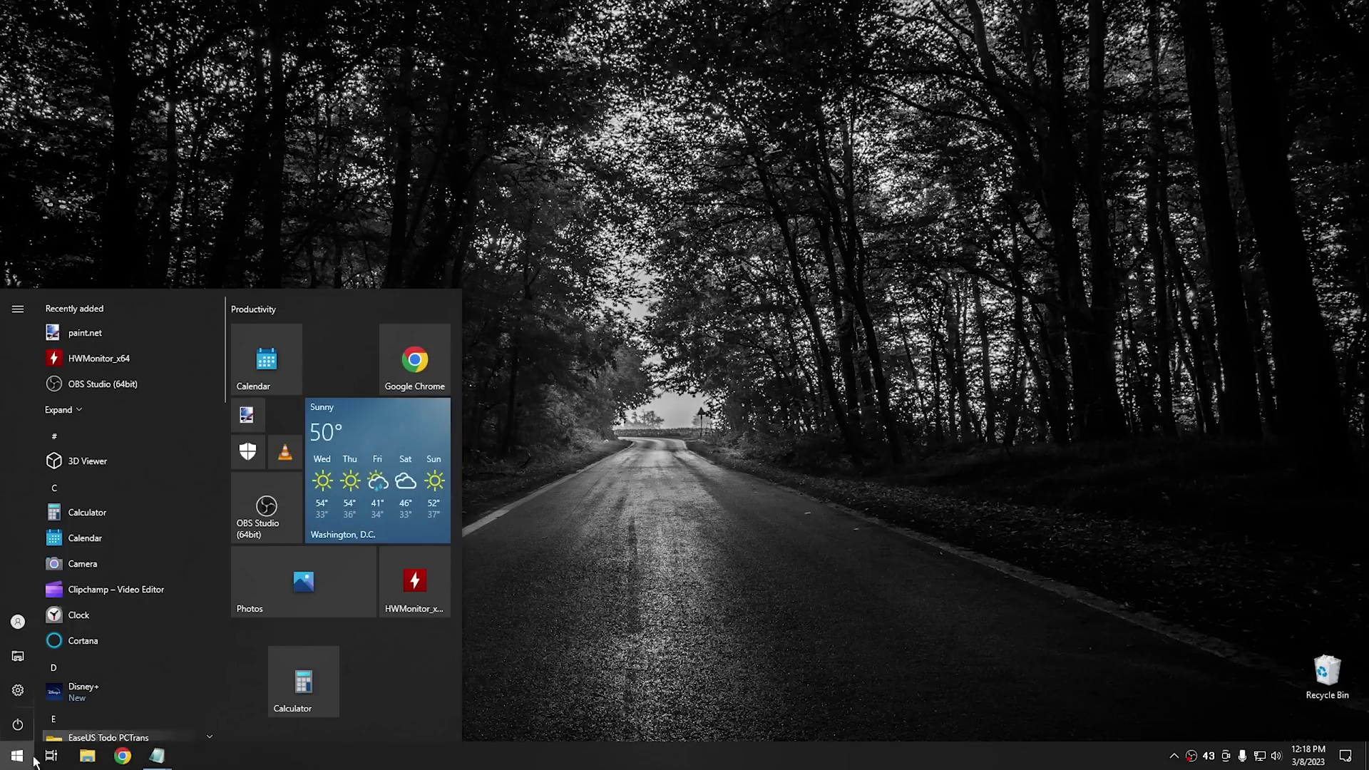
Step: Search 'reg' from Start and launch Registry Editor with administrator approval
left_click(3, 766)
left_click(9, 765)
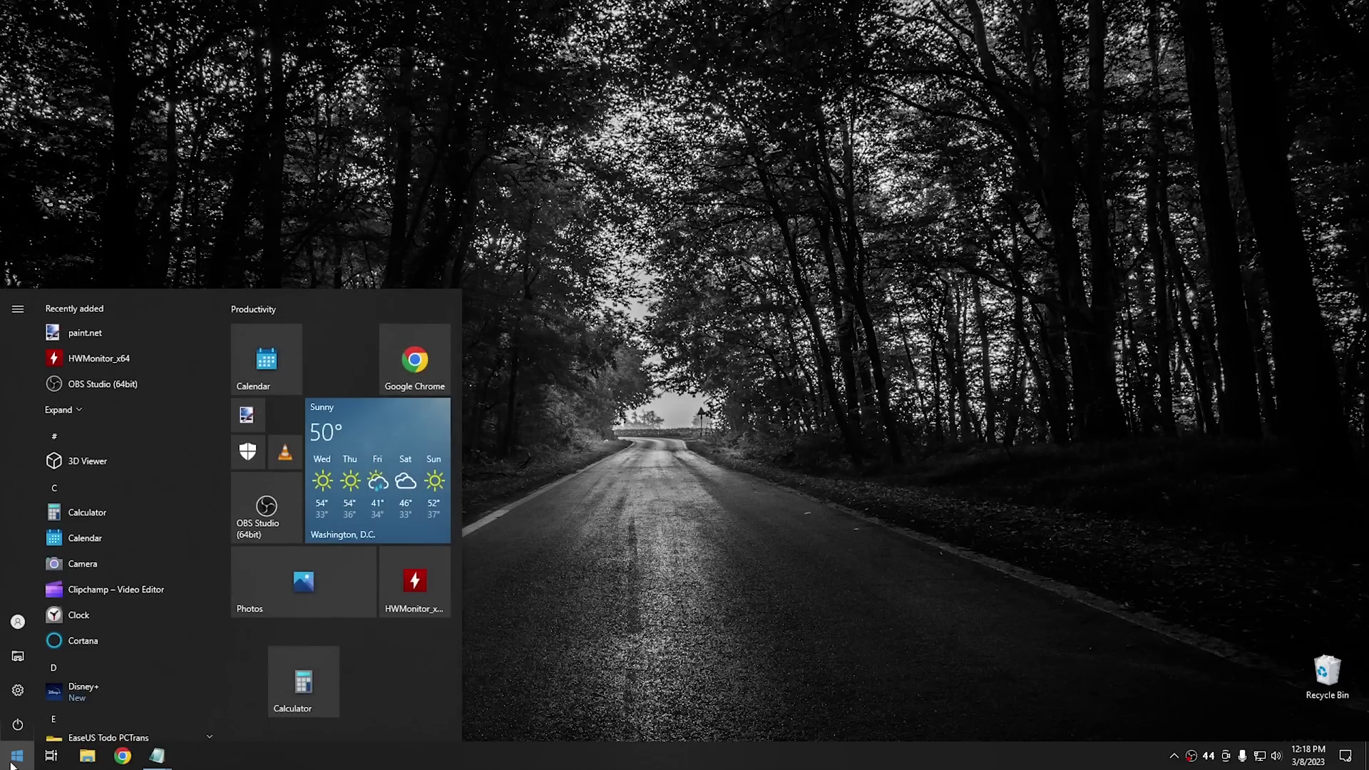
type("reg")
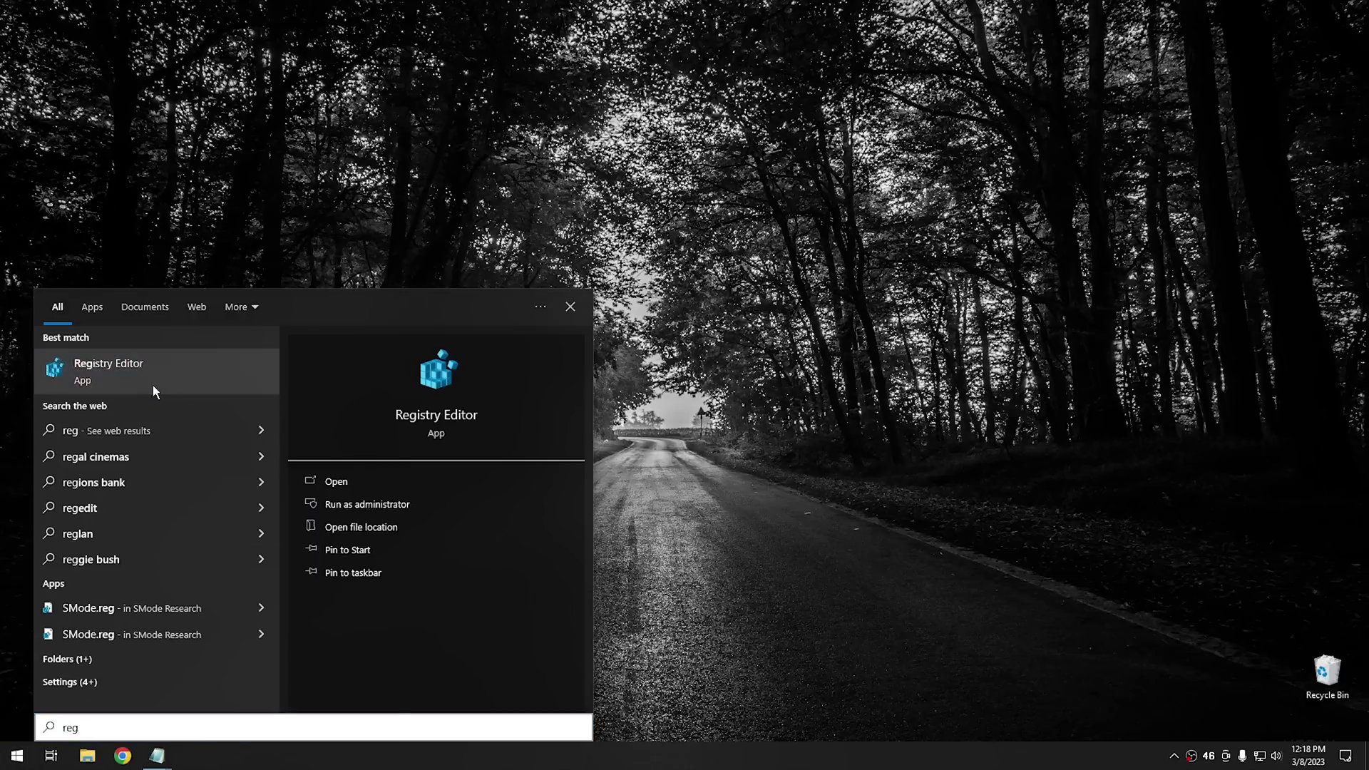
left_click(153, 385)
left_click(634, 467)
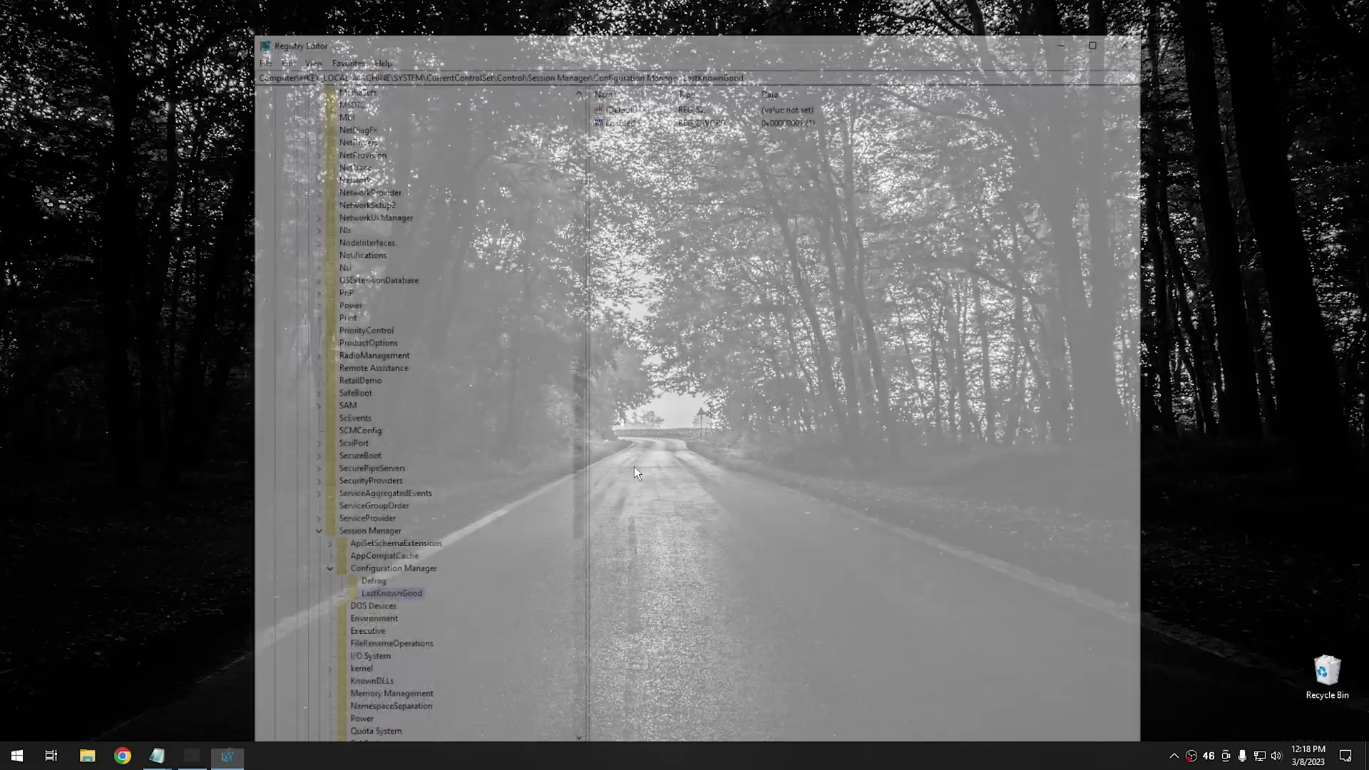
Step: Collapse the expanded HKEY_LOCAL_MACHINE\SYSTEM tree
left_click(310, 535)
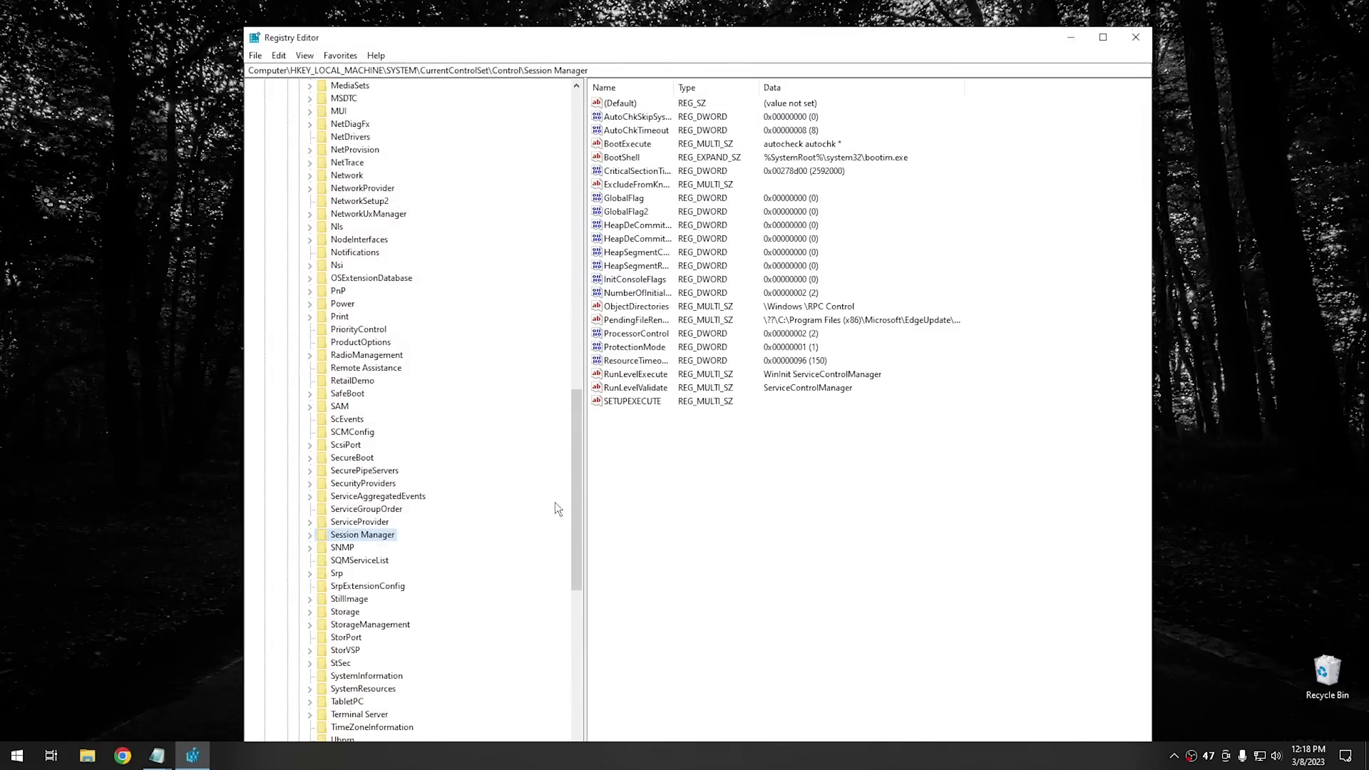
left_click_drag(577, 503, 576, 203)
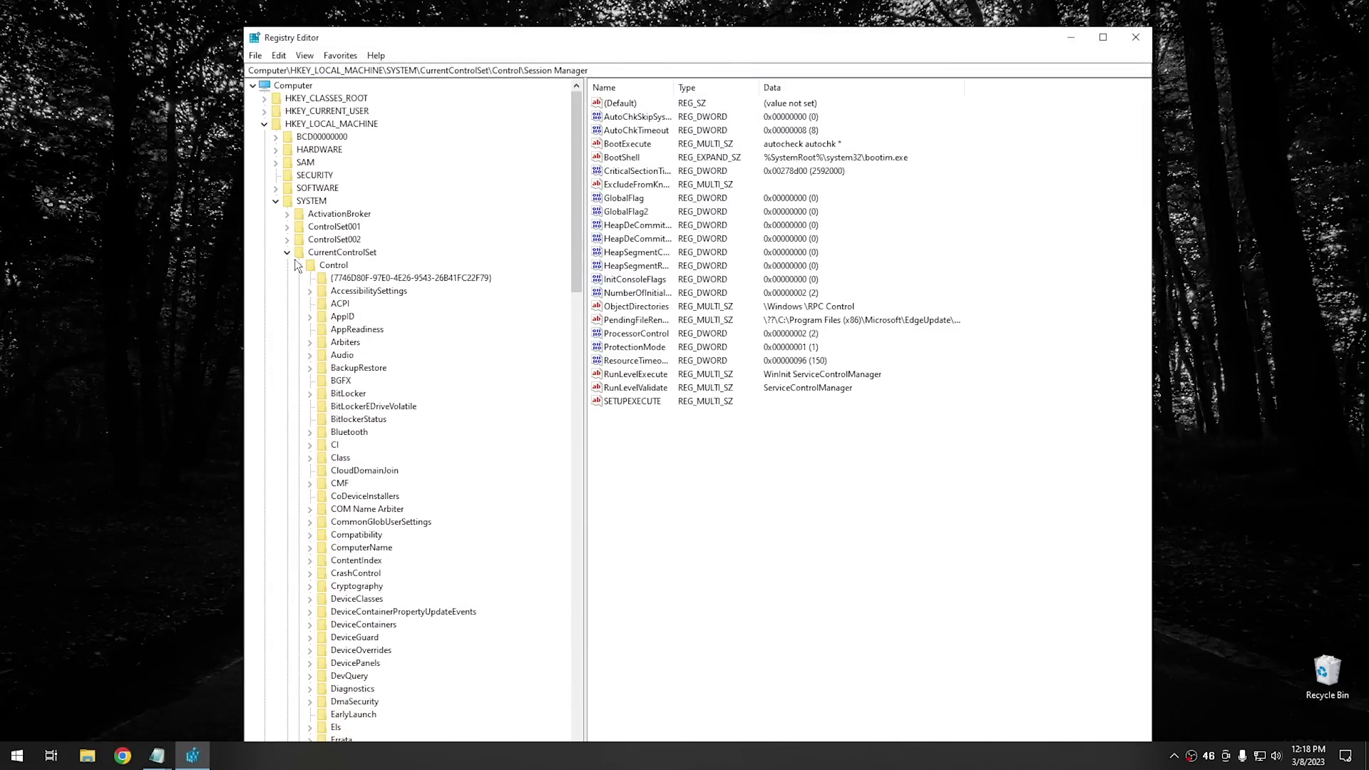
left_click(287, 254)
left_click(276, 201)
left_click(264, 124)
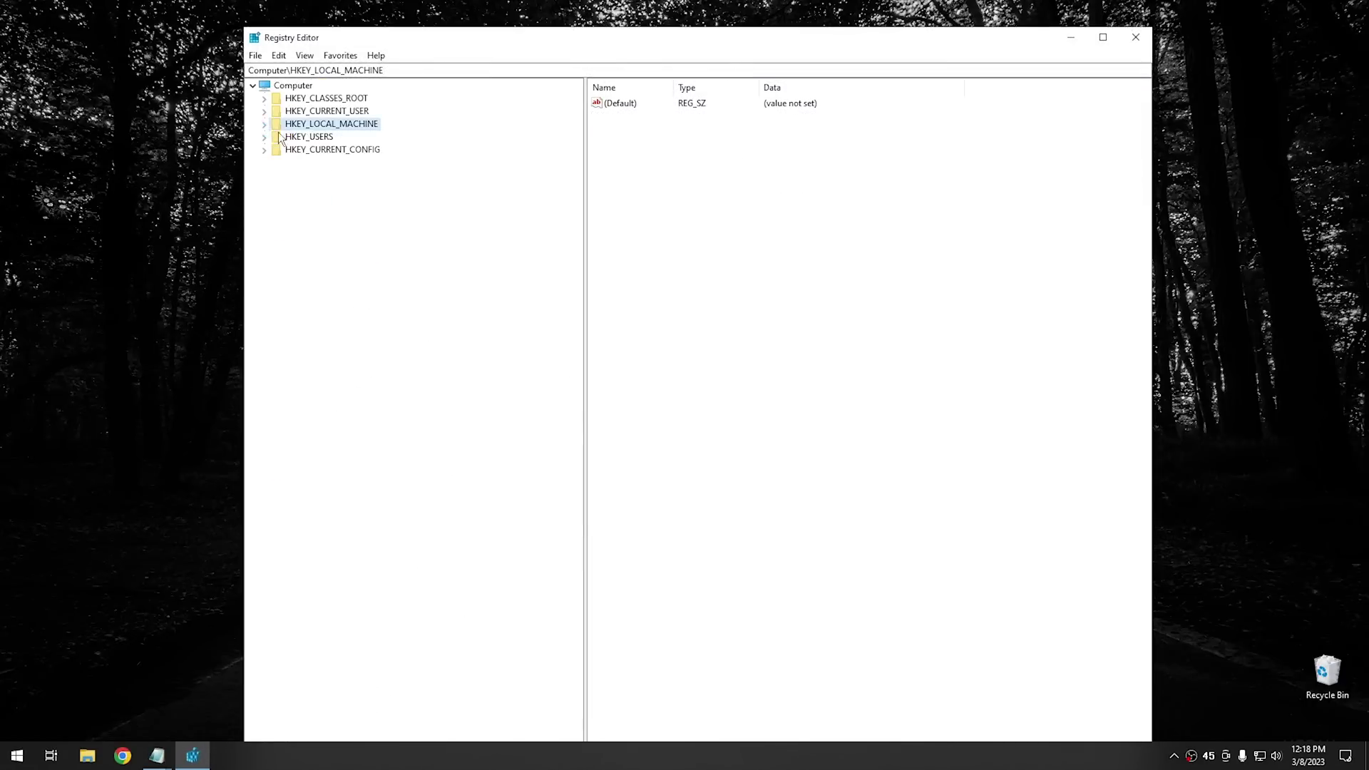
Step: Expand HKEY_CURRENT_USER down to Software\Microsoft\Windows\CurrentVersion
double_click(345, 113)
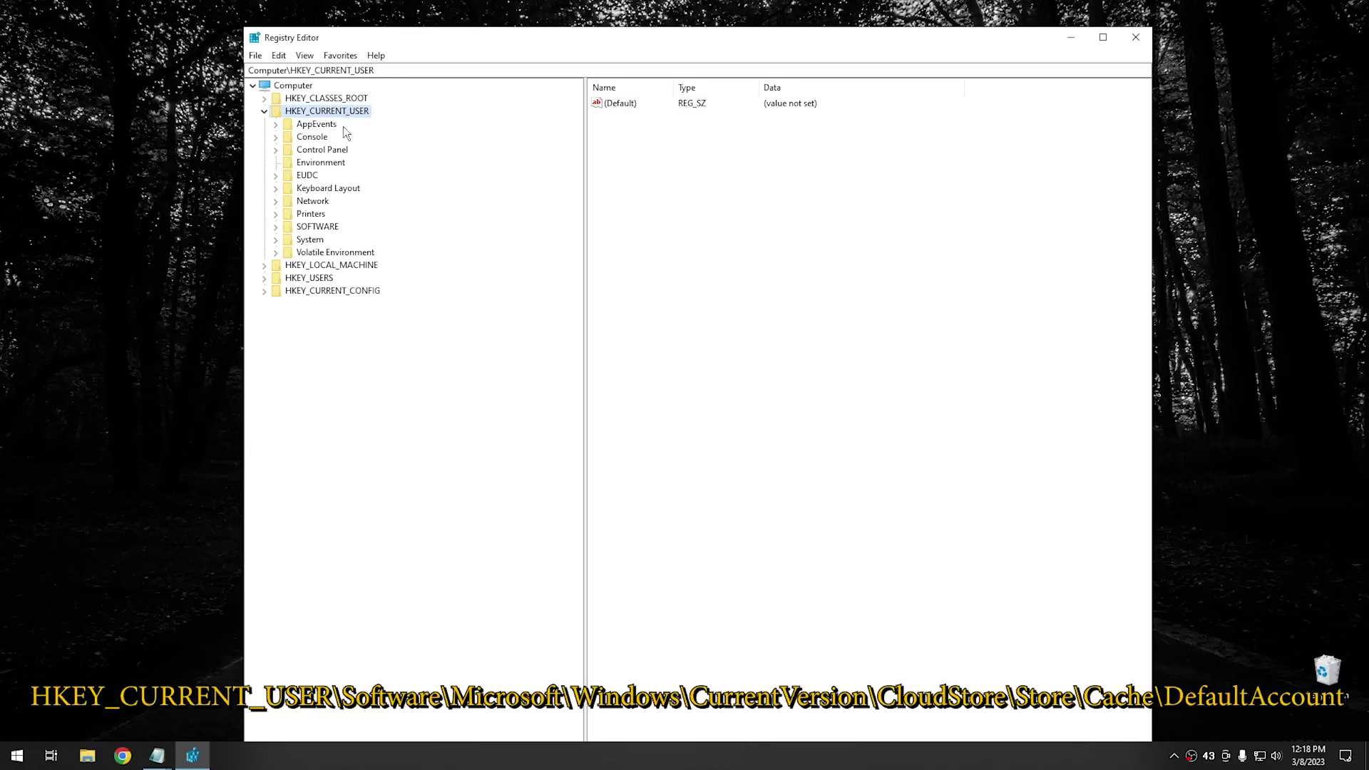
double_click(320, 228)
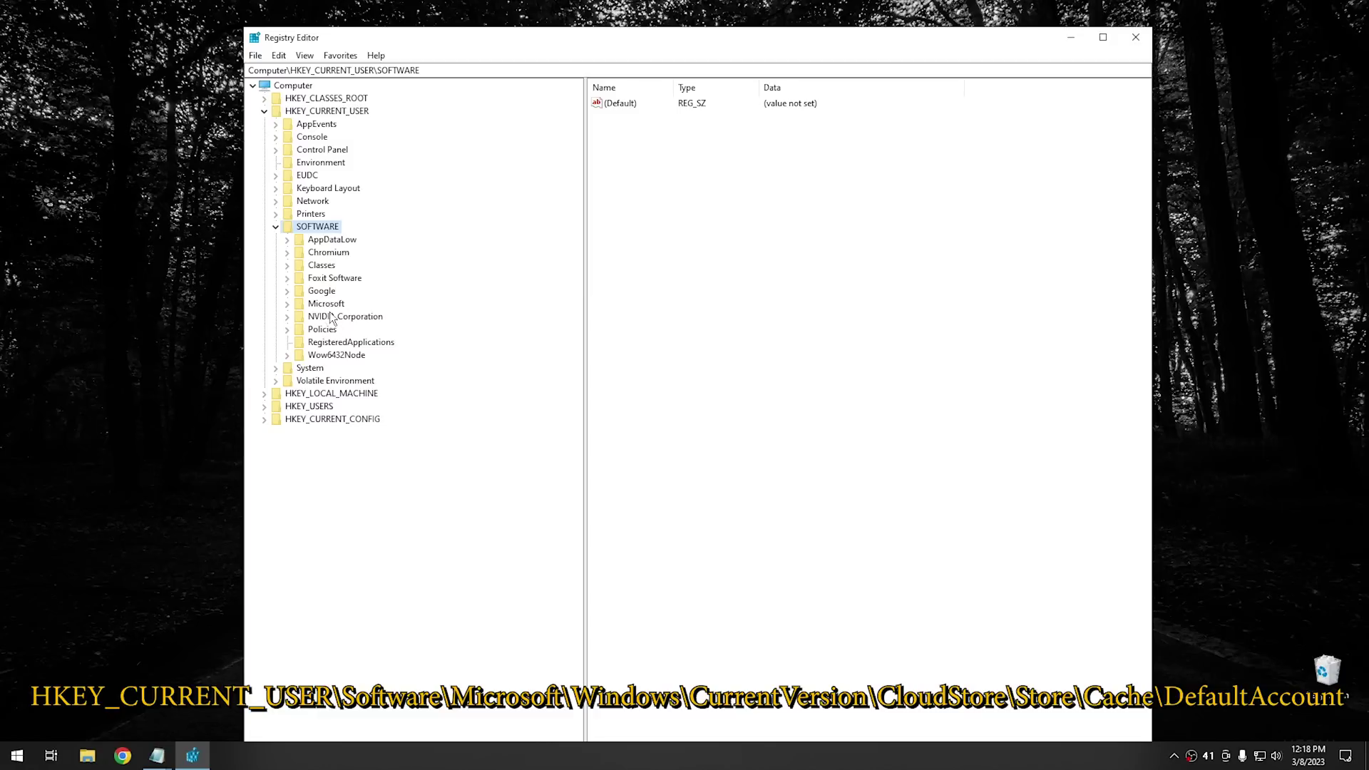
double_click(329, 305)
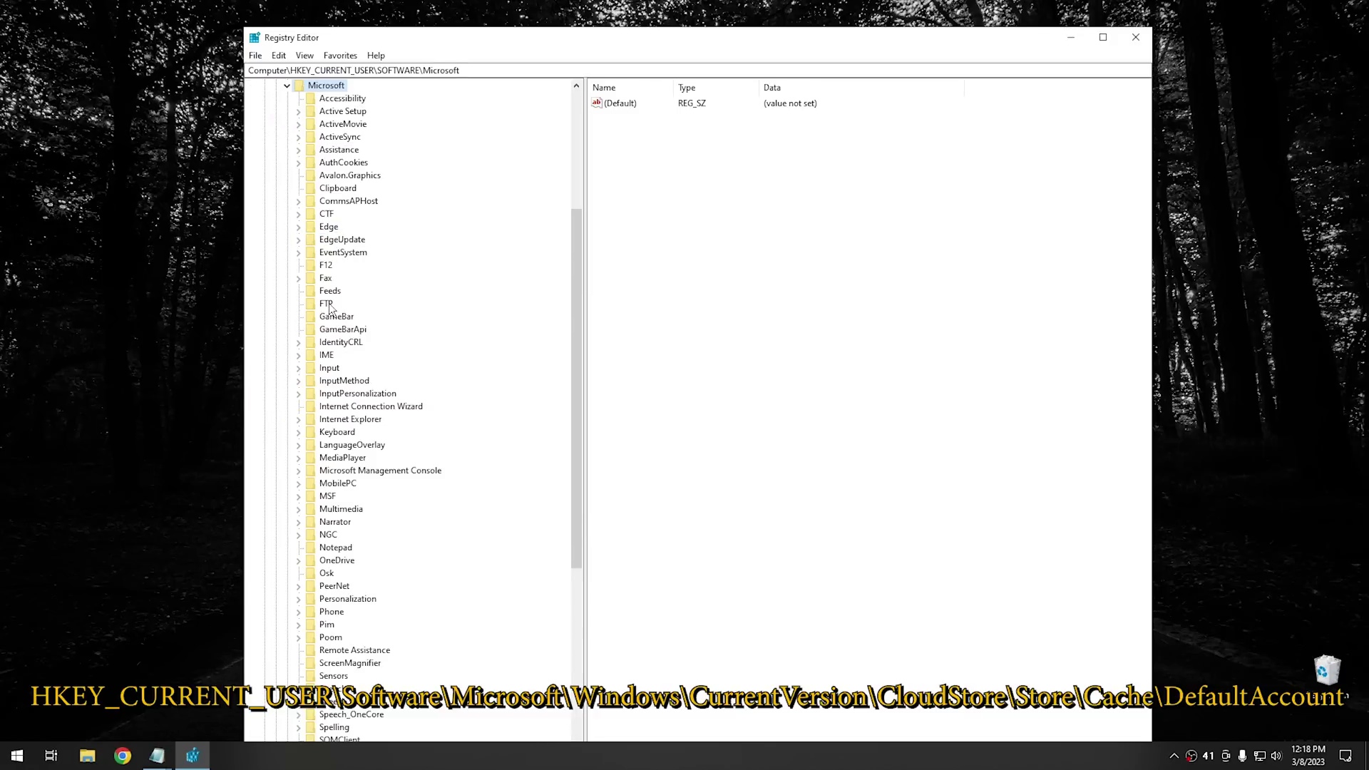
scroll(380, 407, "down", 8)
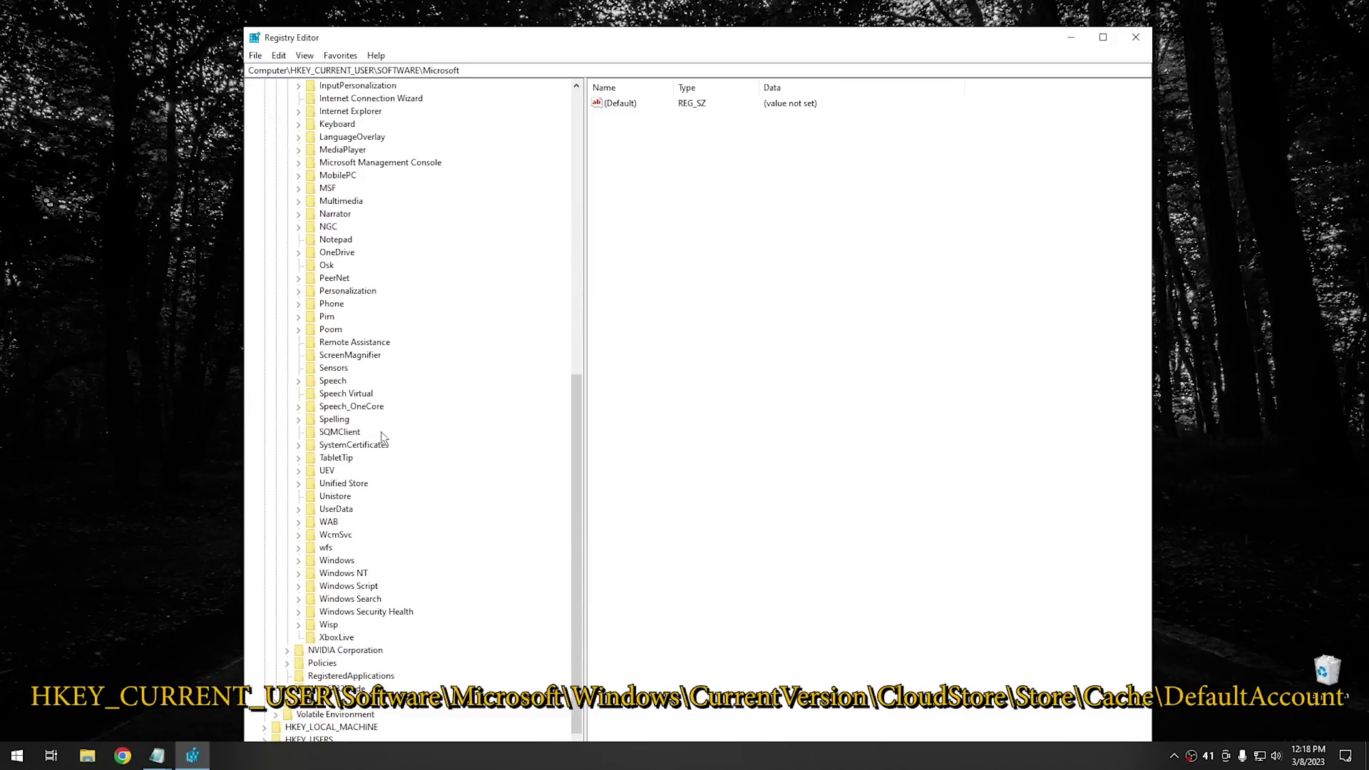
double_click(339, 561)
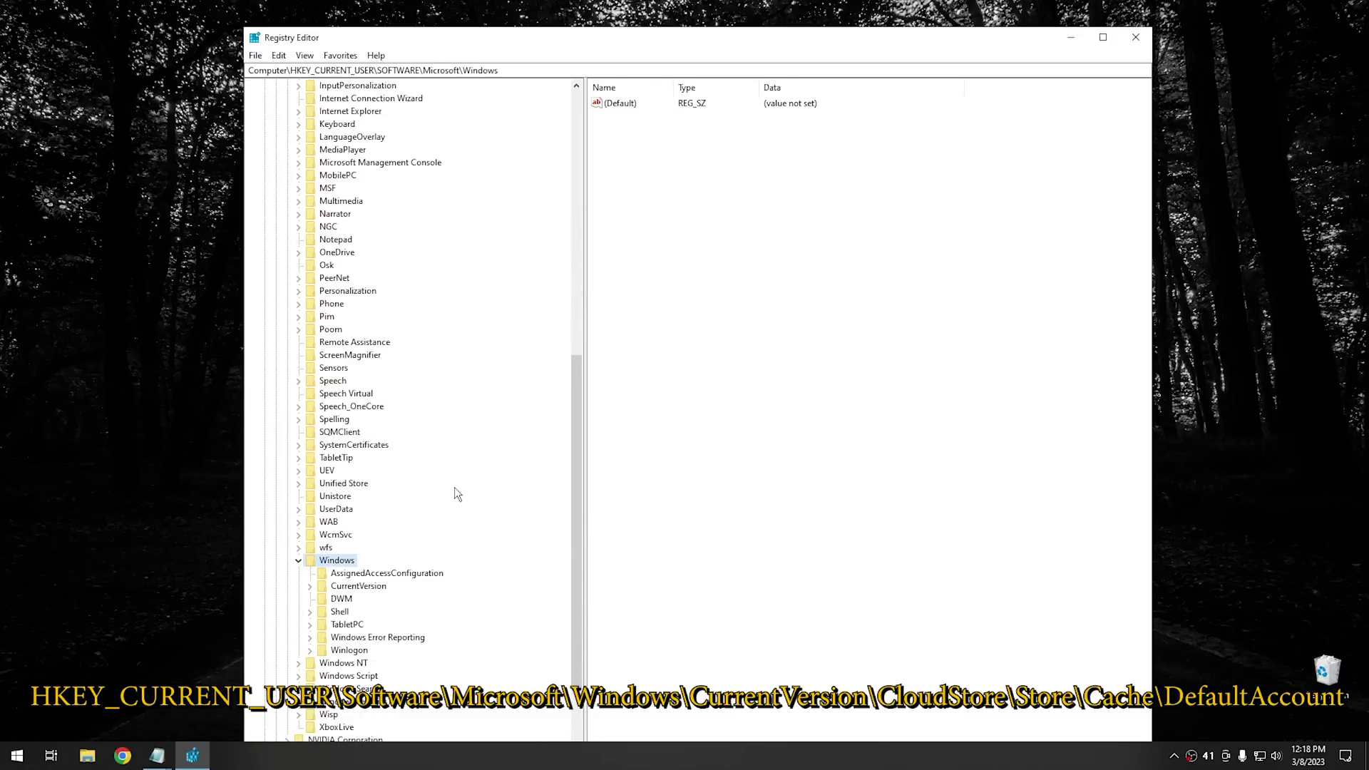
scroll(455, 487, "down", 3)
double_click(362, 482)
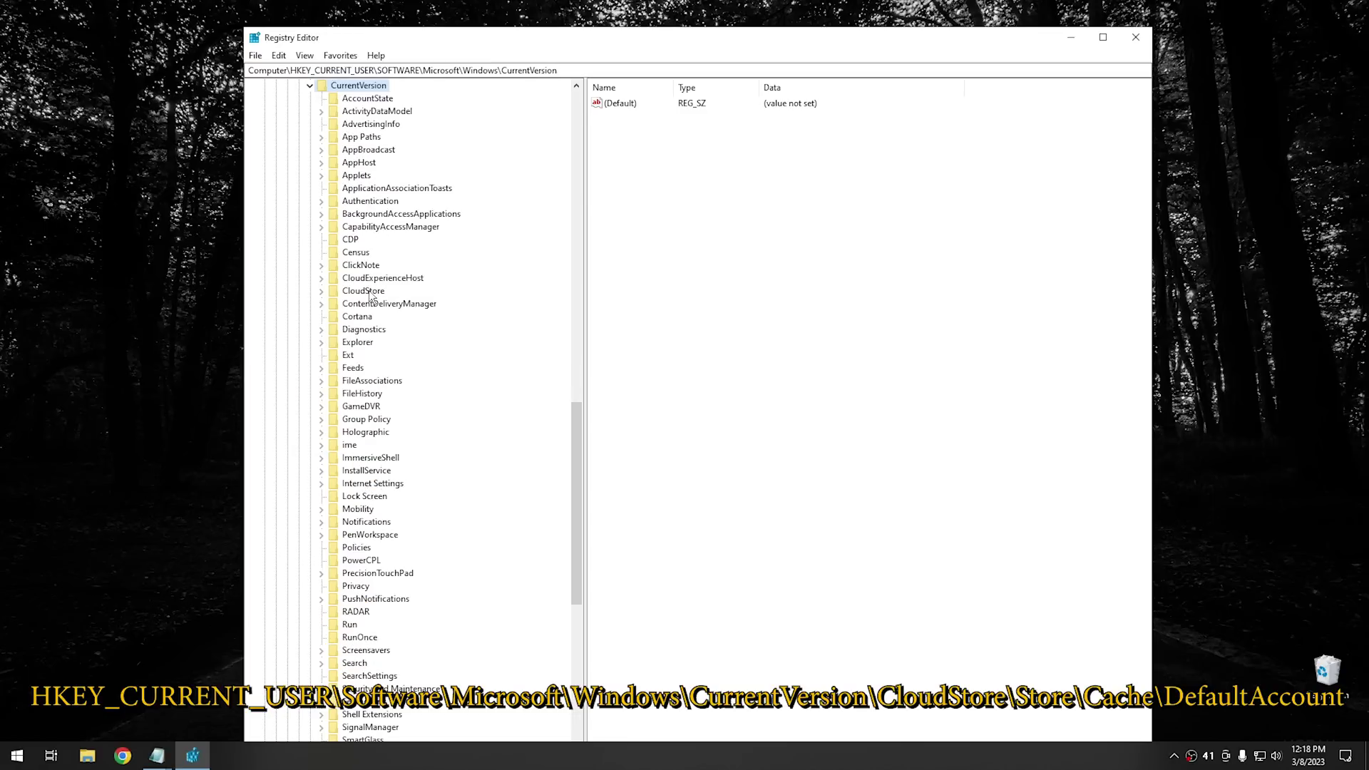
Step: Expand CloudStore\Store\Cache and open DefaultAccount to show its subkeys
double_click(370, 291)
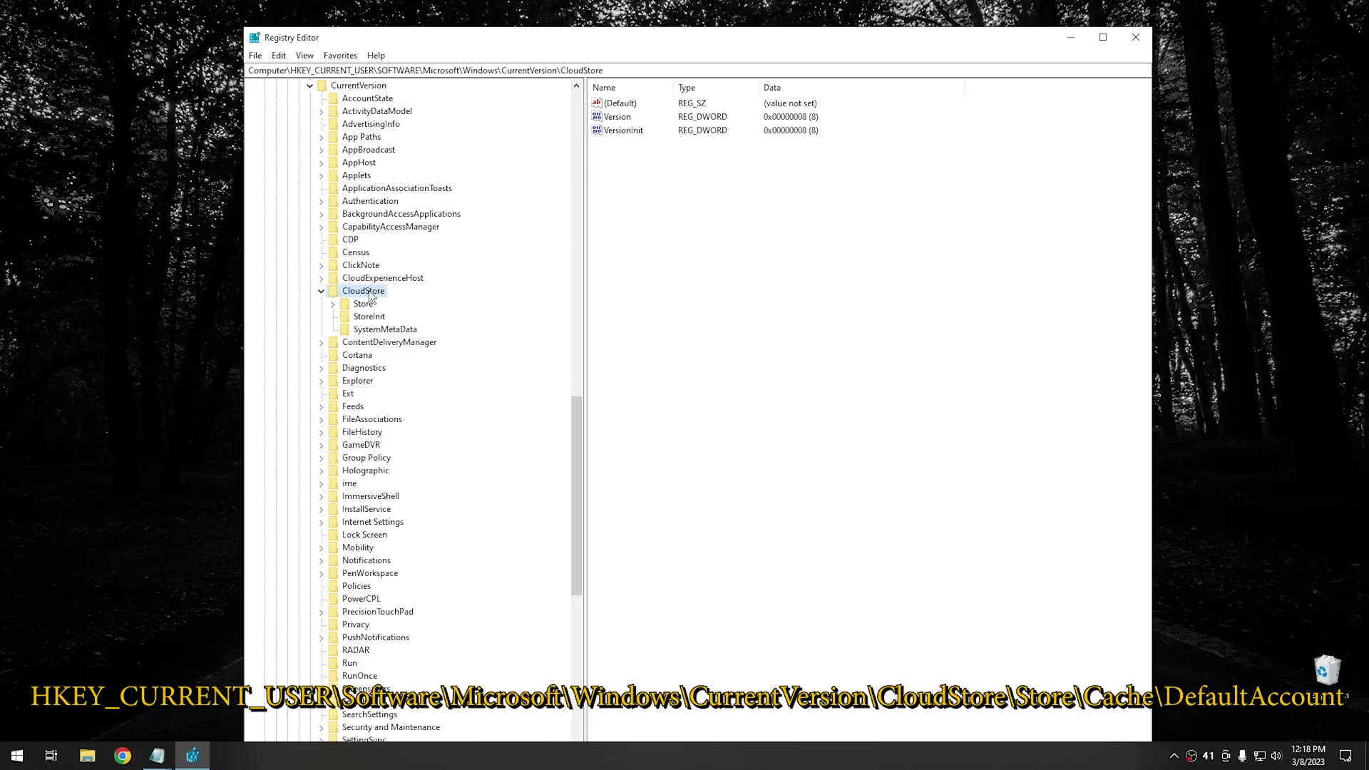
double_click(367, 306)
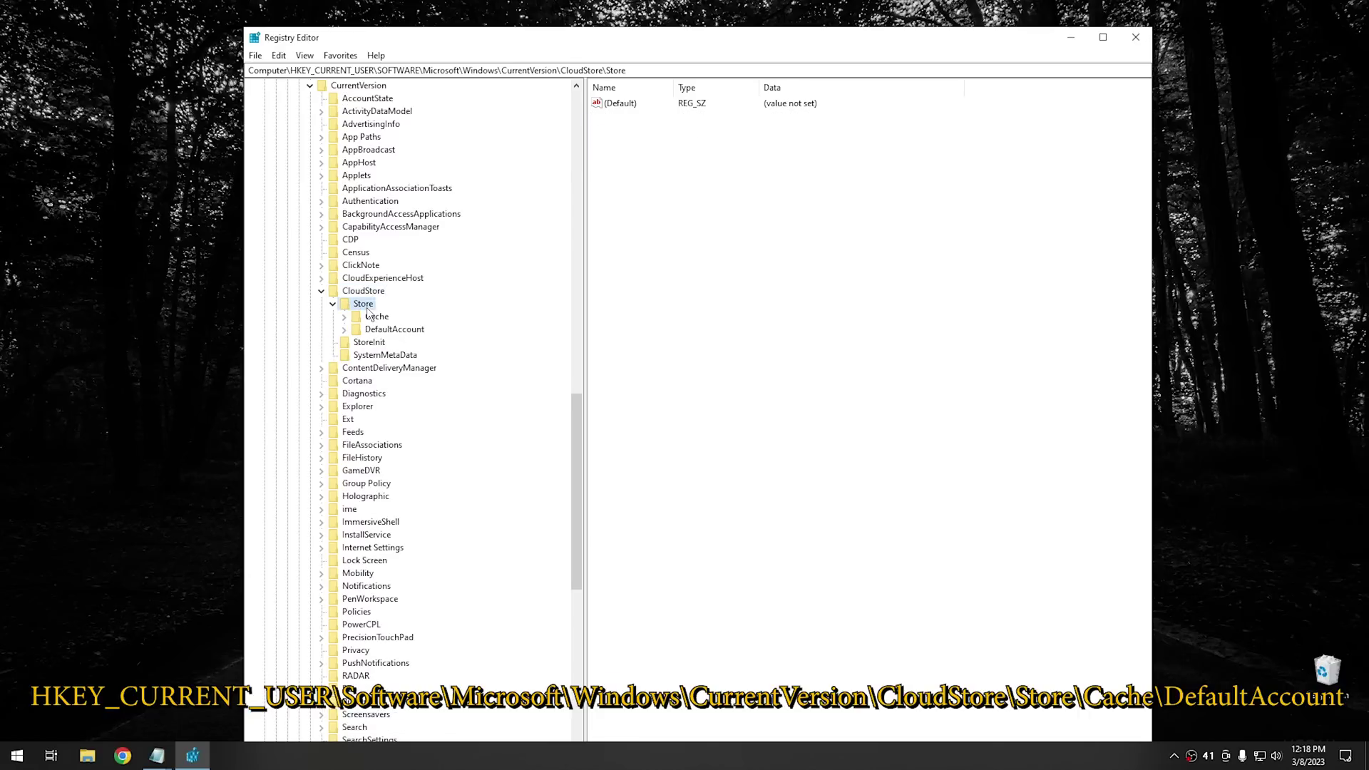
double_click(376, 318)
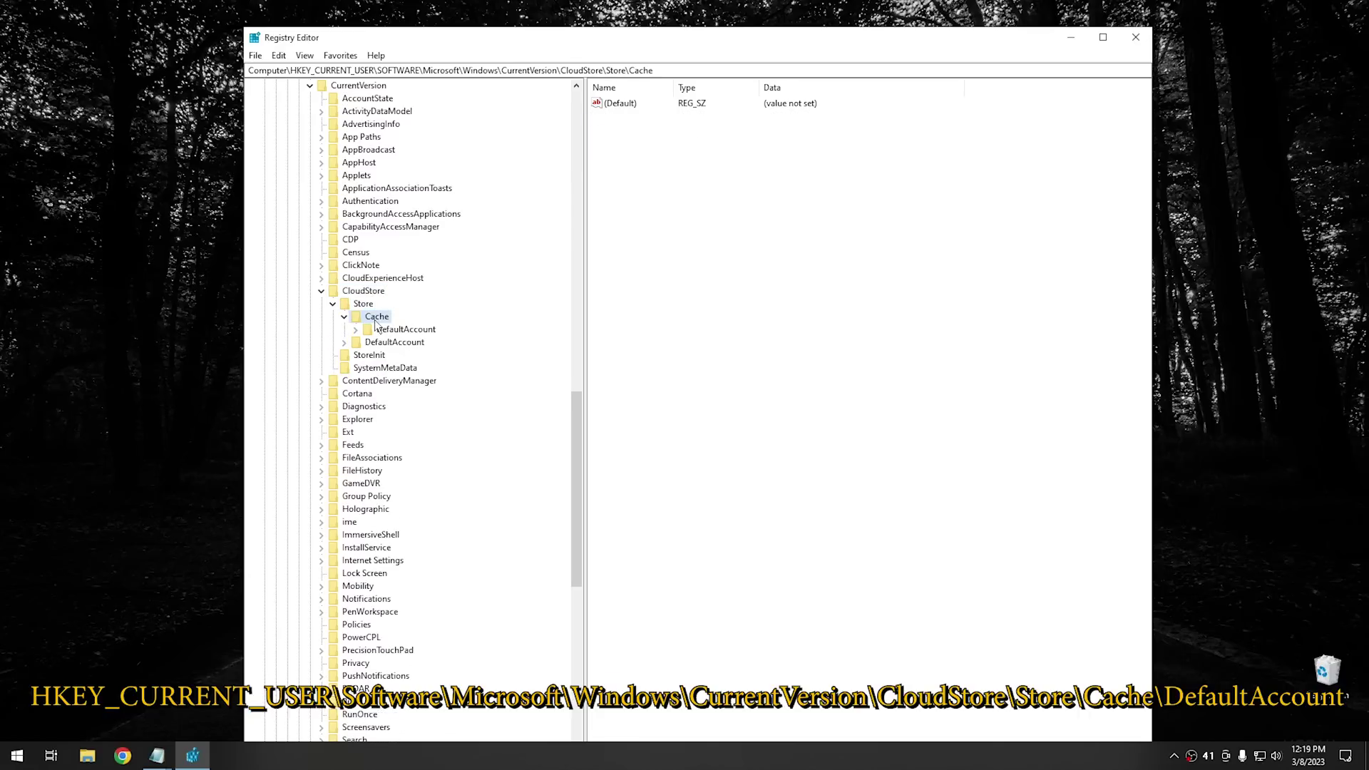
left_click(397, 330)
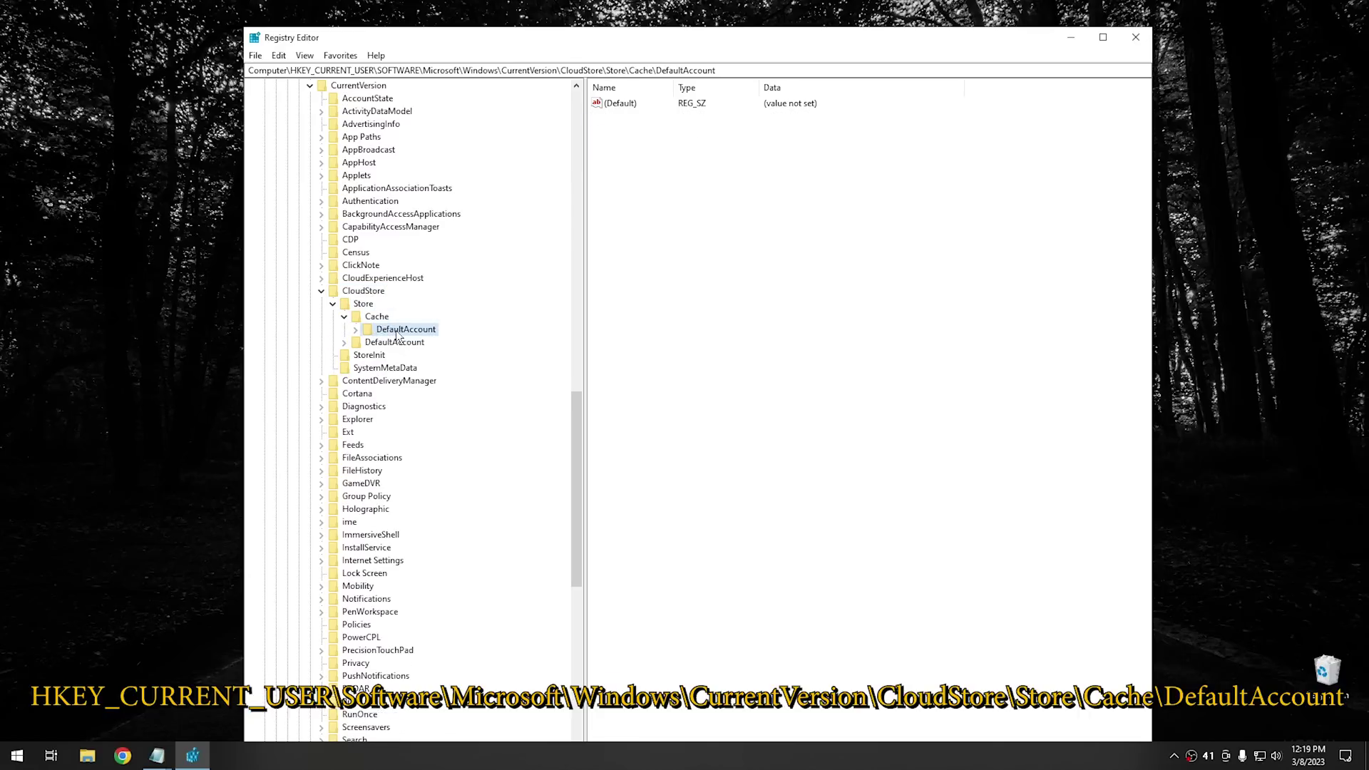
double_click(398, 330)
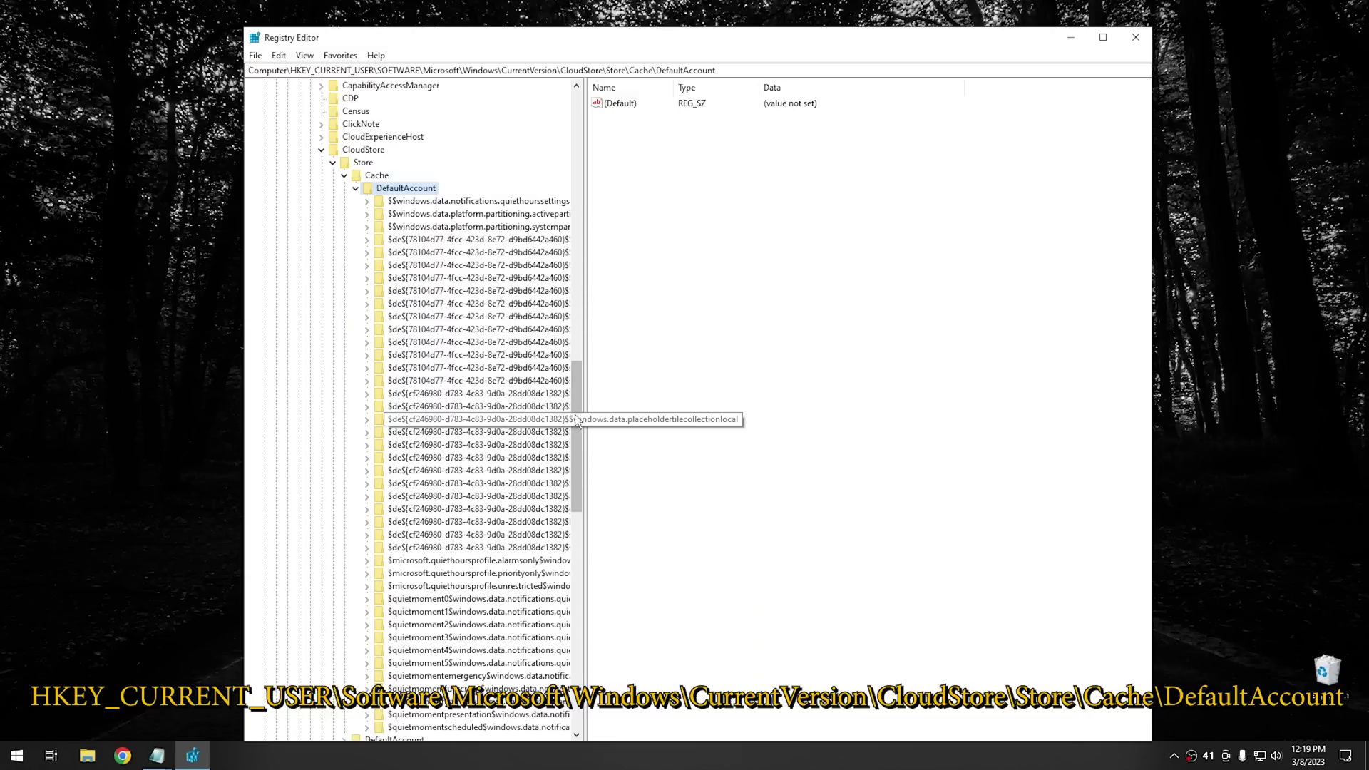
left_click_drag(576, 418, 575, 363)
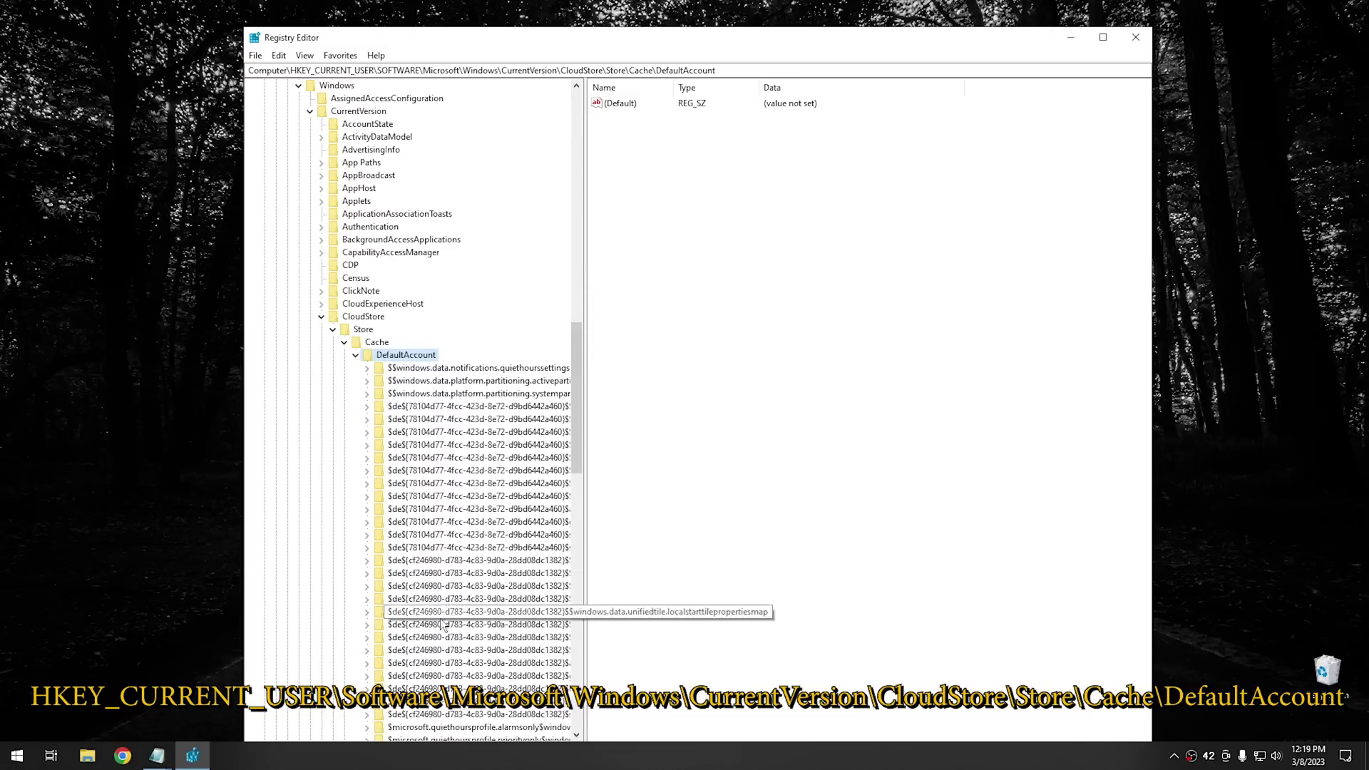
Step: Export the DefaultAccount key to the desktop under the file name Startmenu
right_click(397, 359)
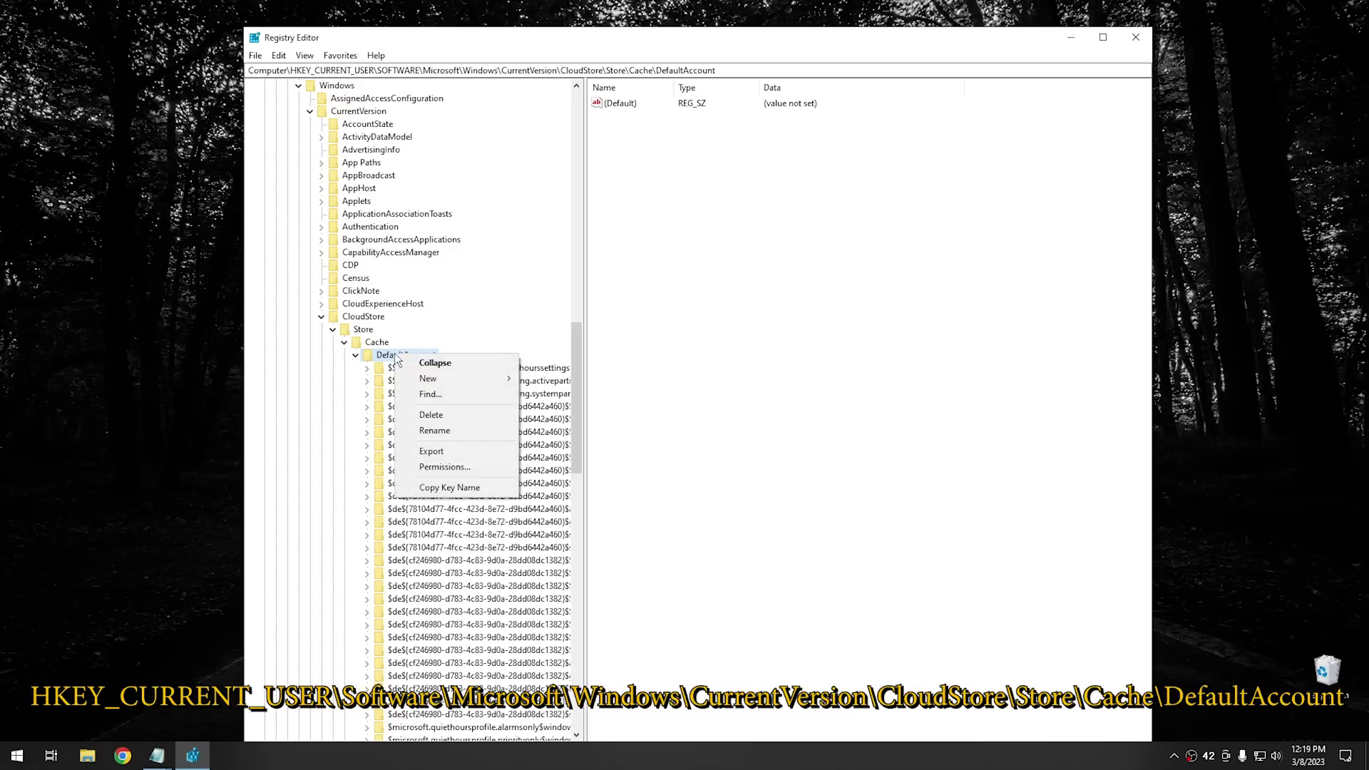
left_click(446, 450)
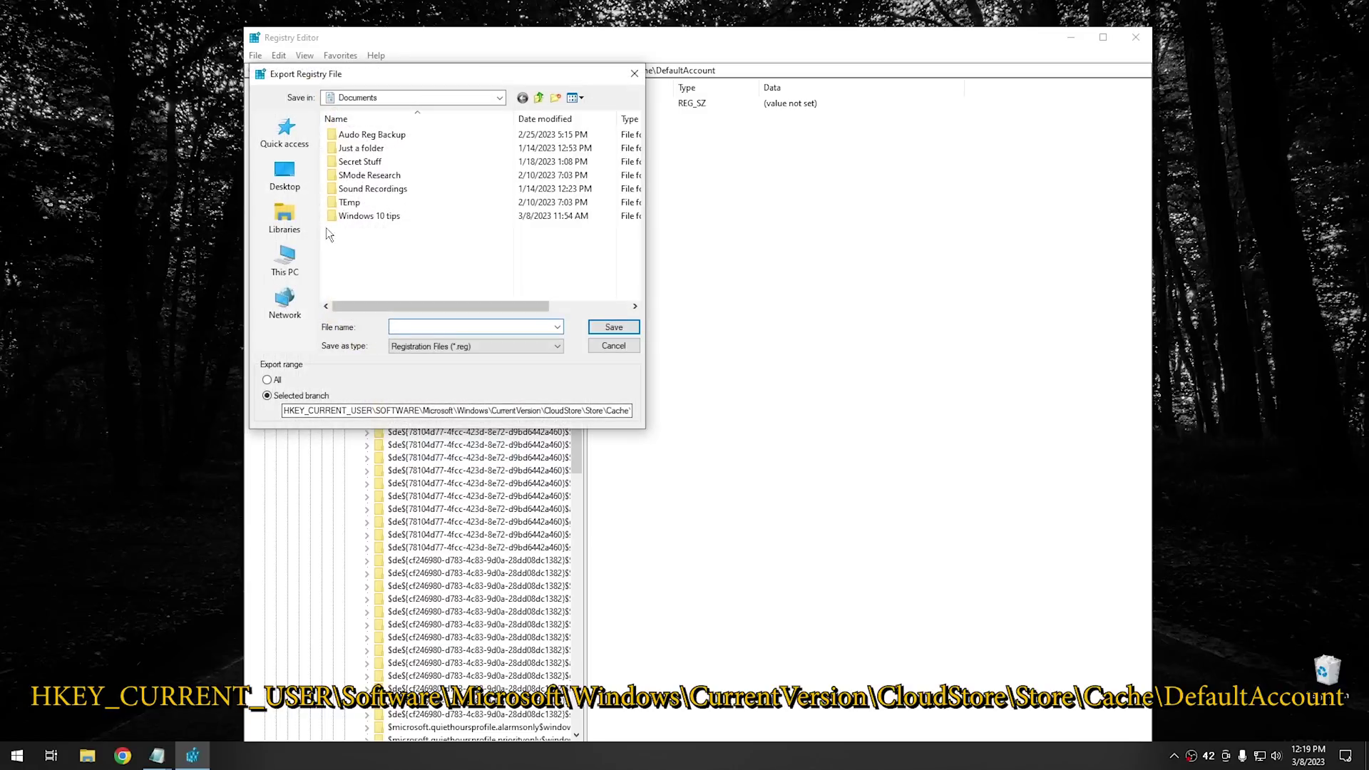
left_click(284, 174)
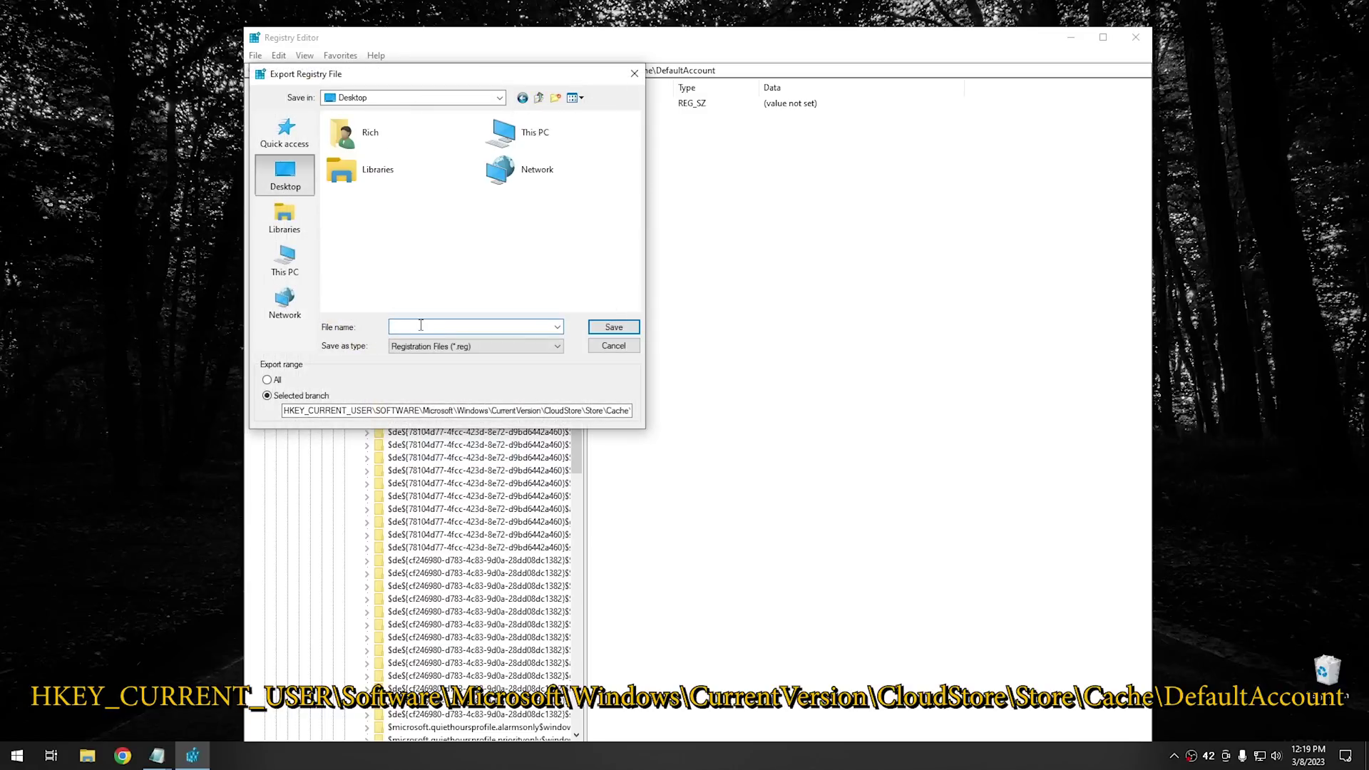
type("Startme")
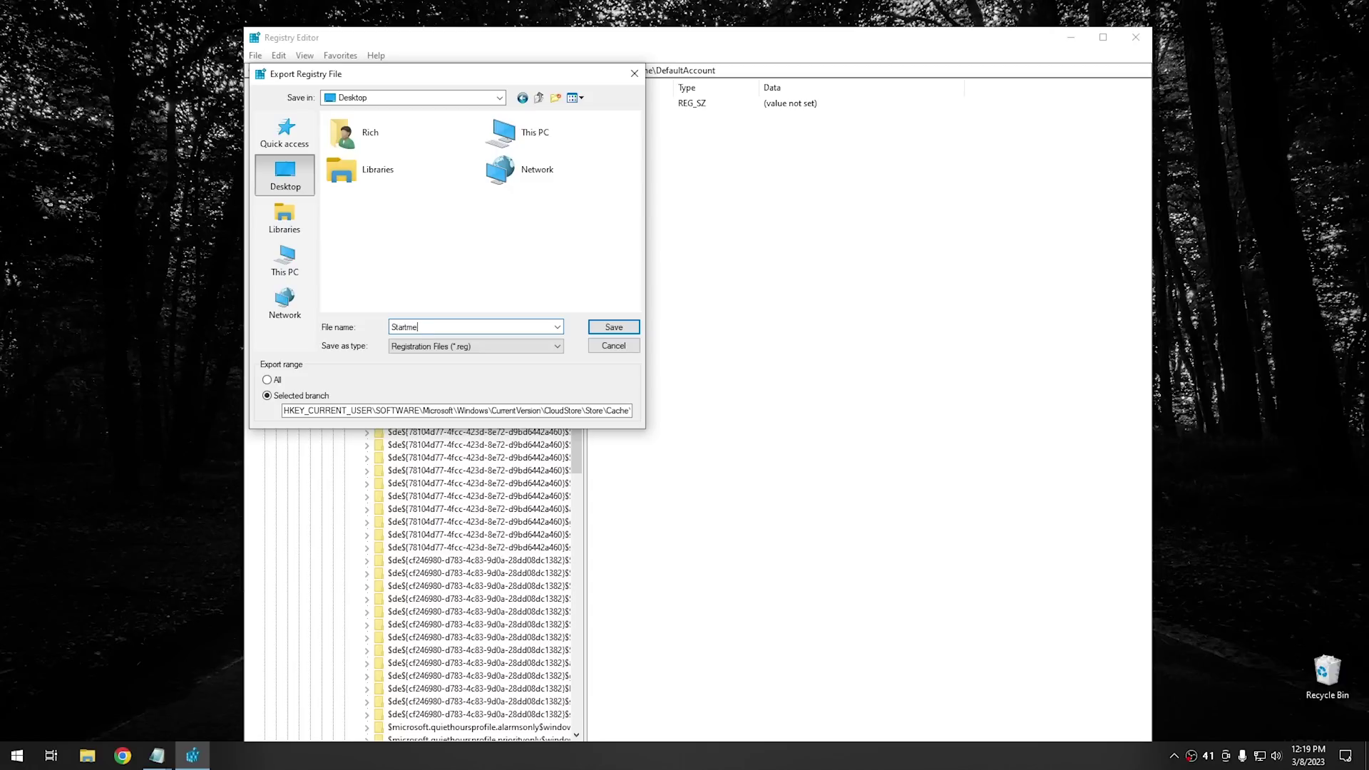
type("nu")
left_click(614, 326)
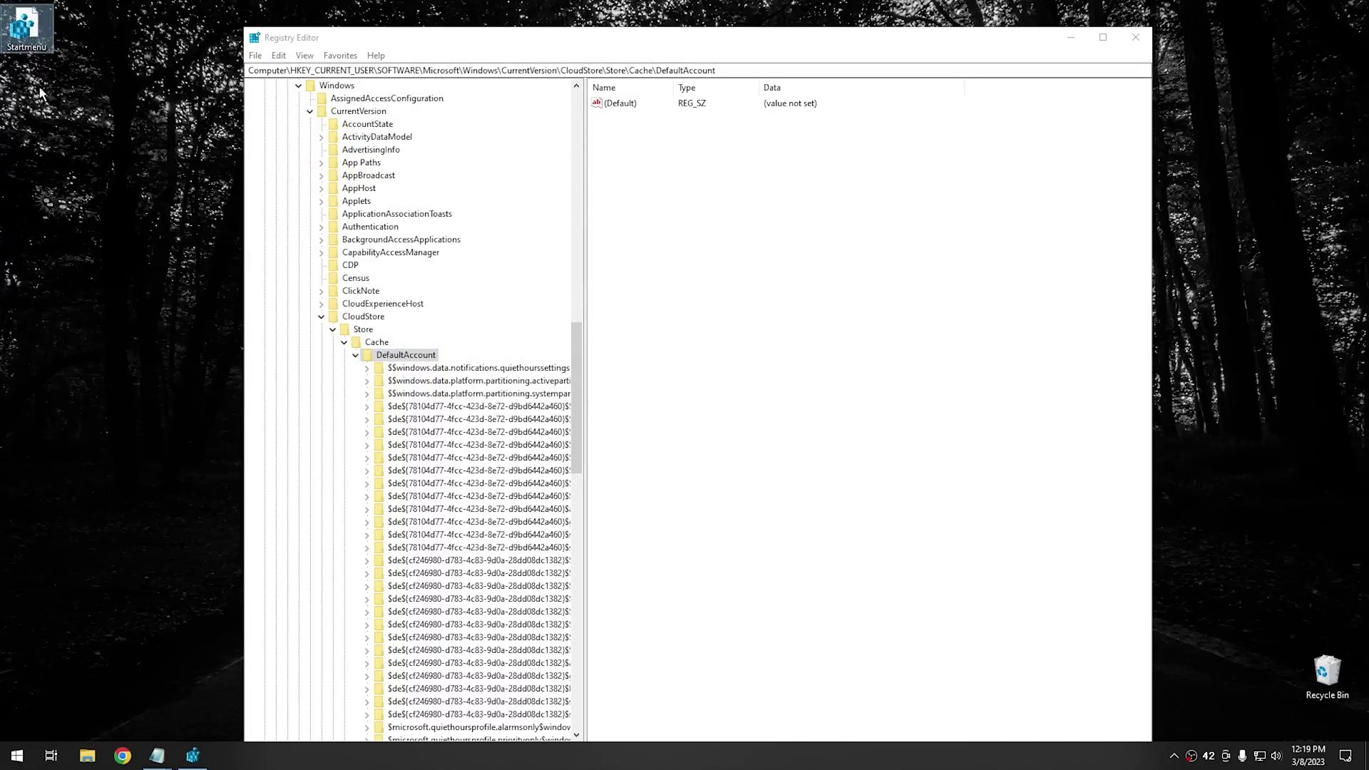
Step: Close Registry Editor and browse File Explorer to the local app data Microsoft\windows\shell folder
left_click(1135, 38)
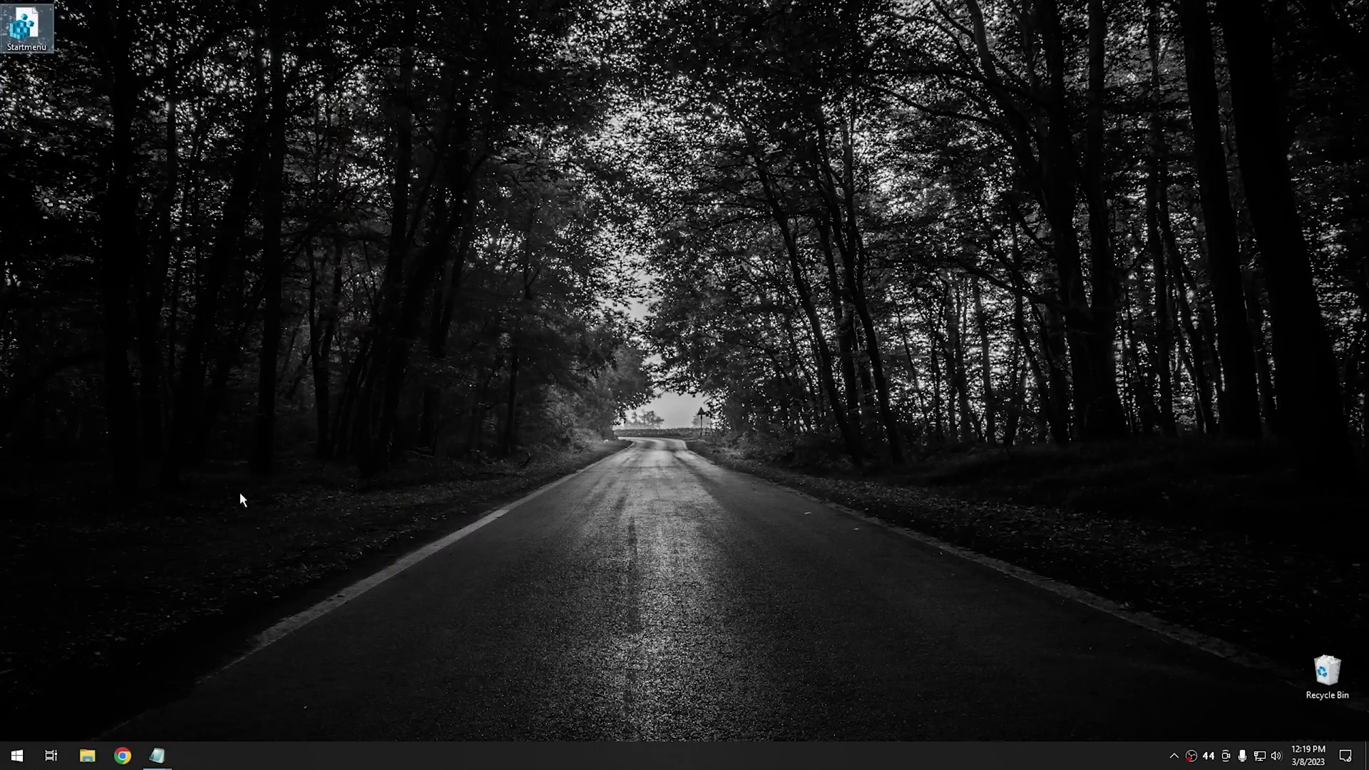
left_click(87, 755)
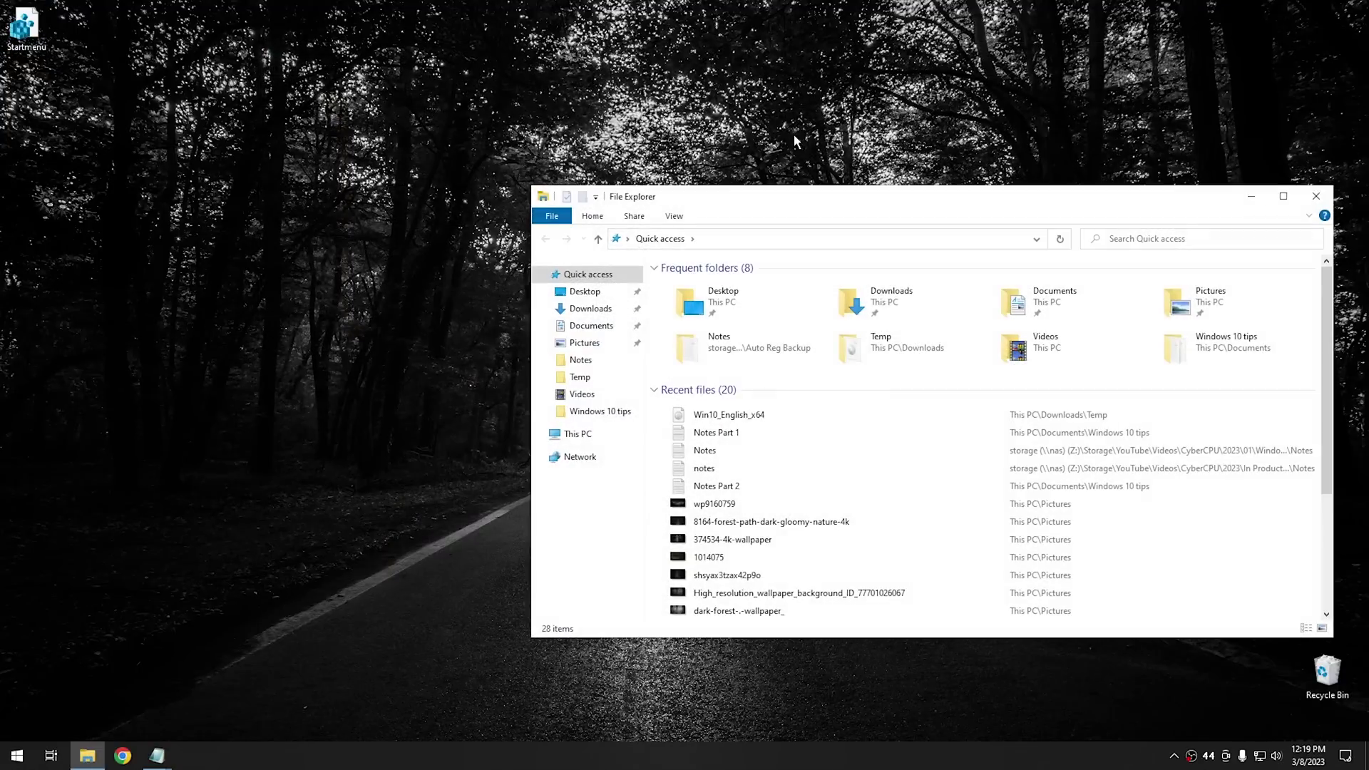
left_click_drag(786, 199, 580, 161)
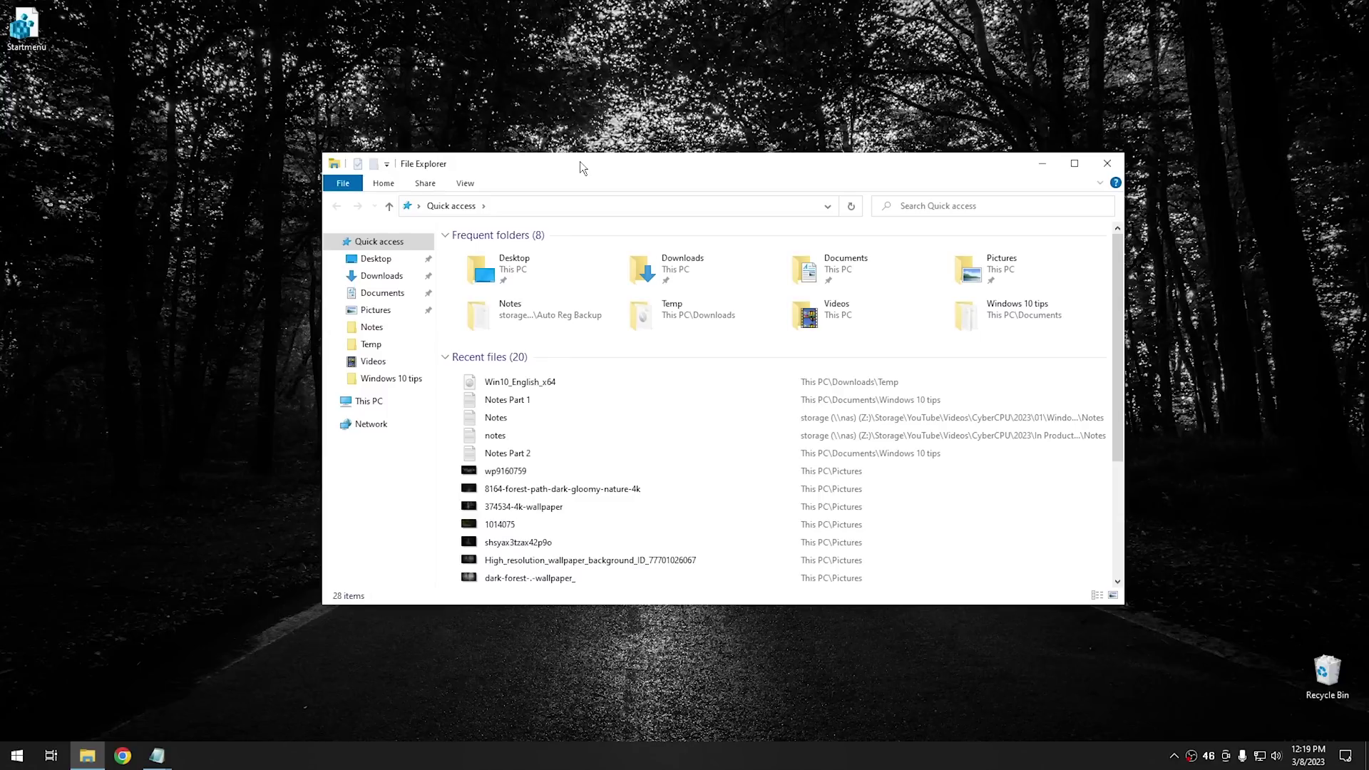
left_click(543, 208)
type("%")
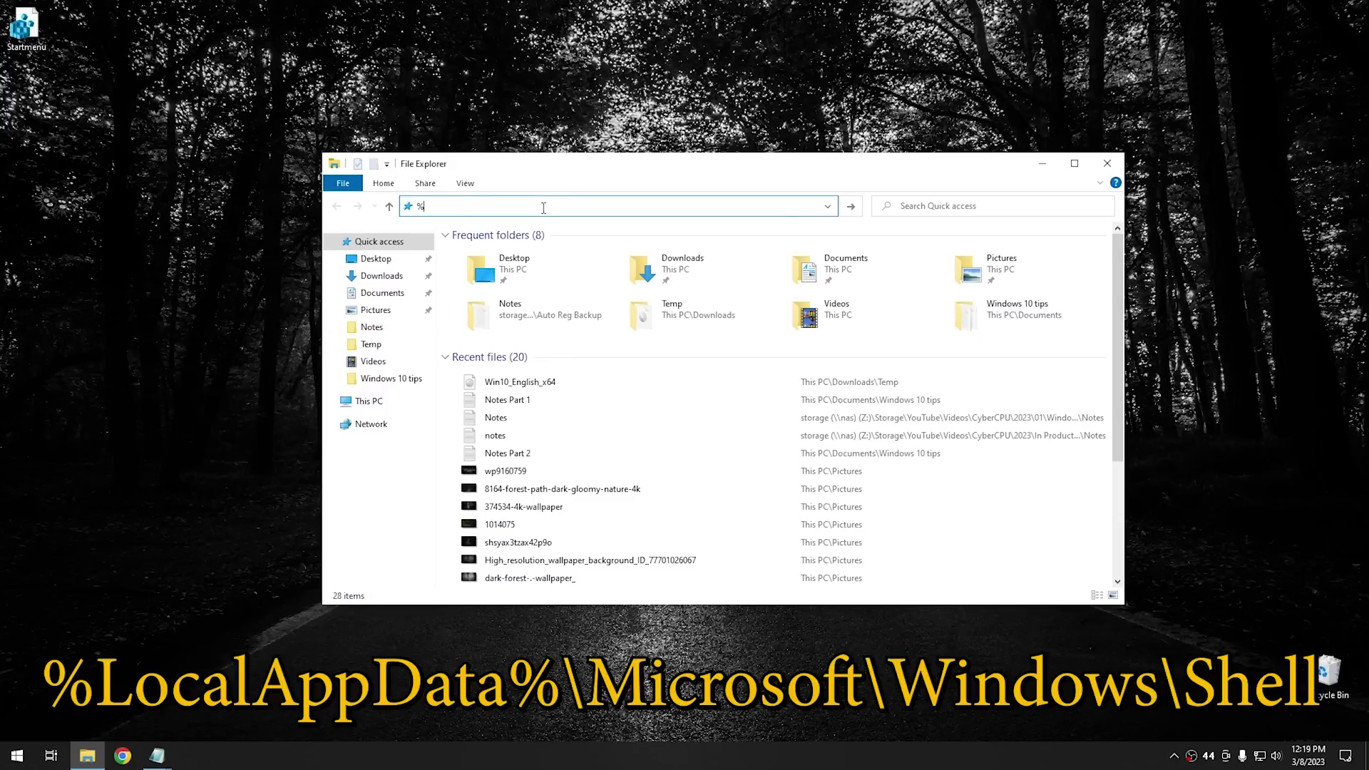
type("localappdata%\\")
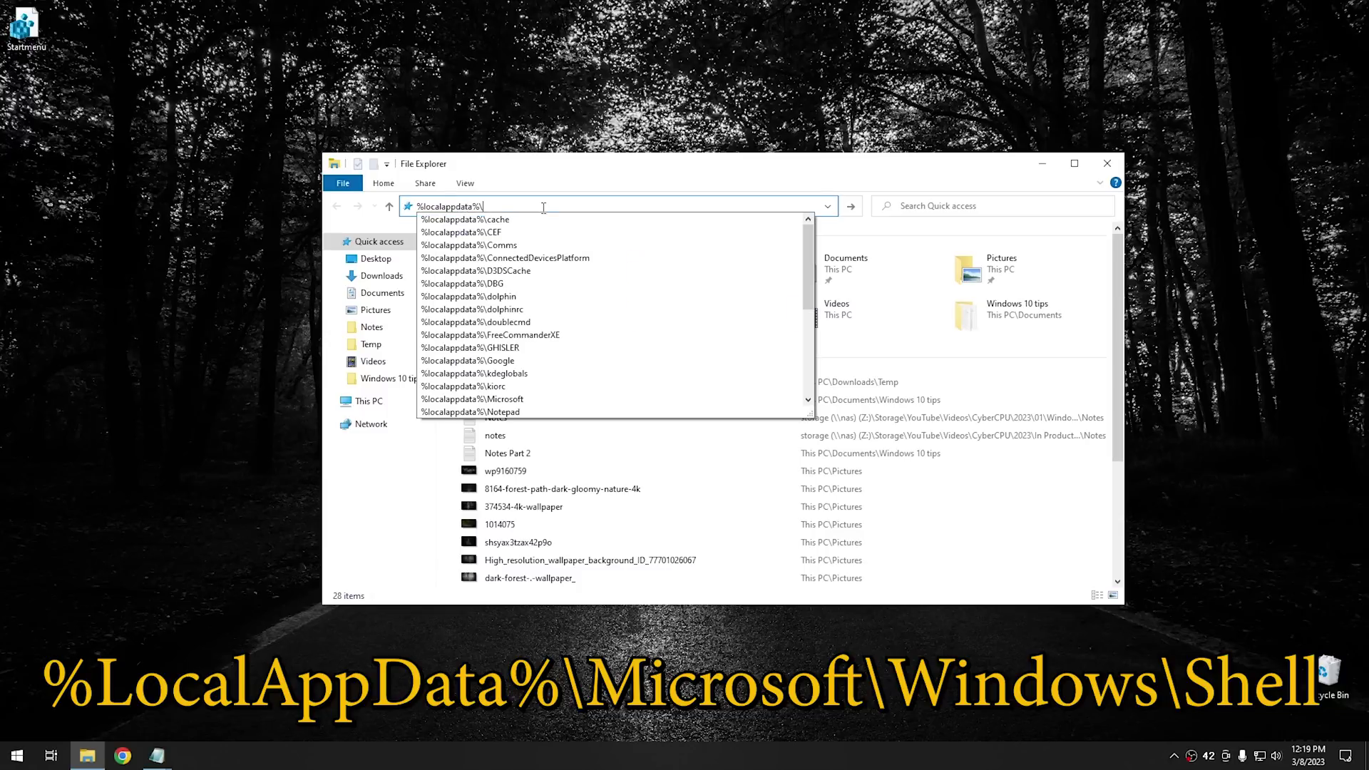
type("Microso")
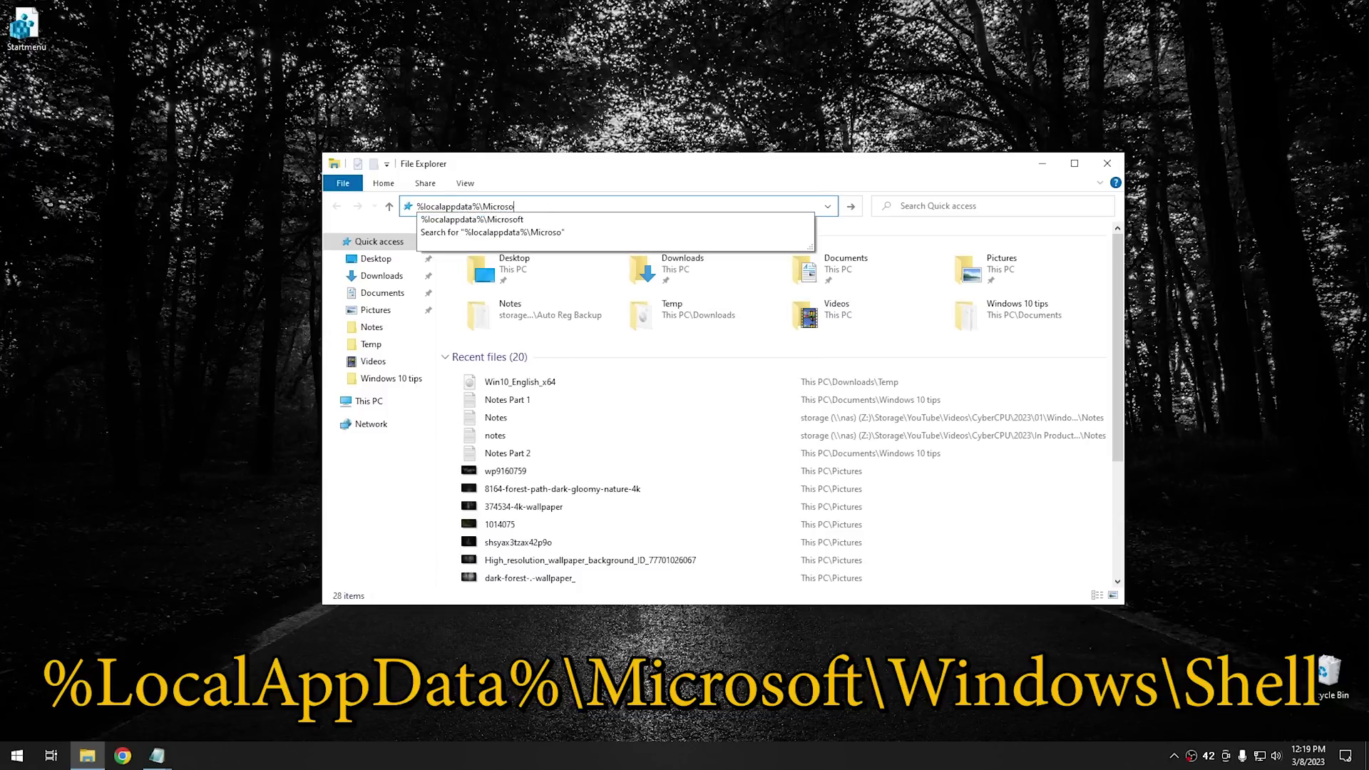
type("ft\\")
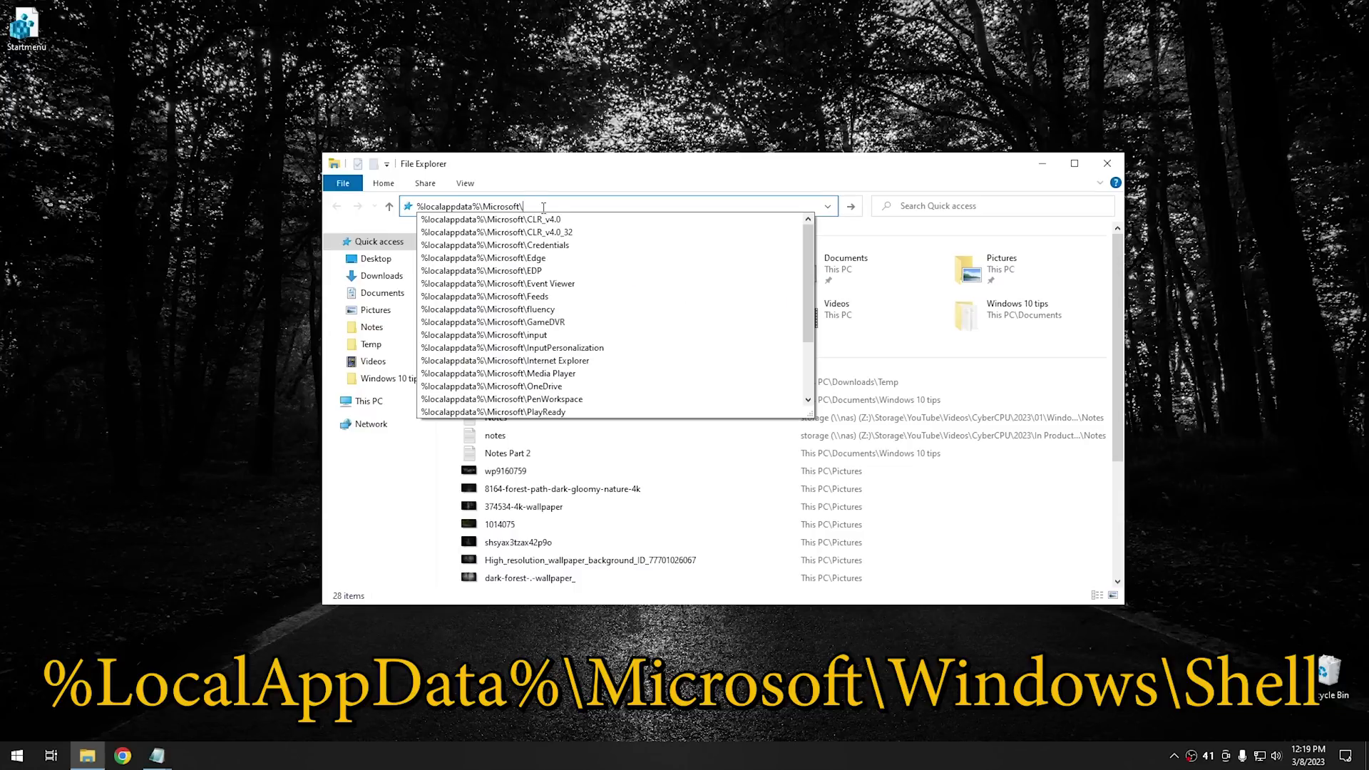
type("windows\\")
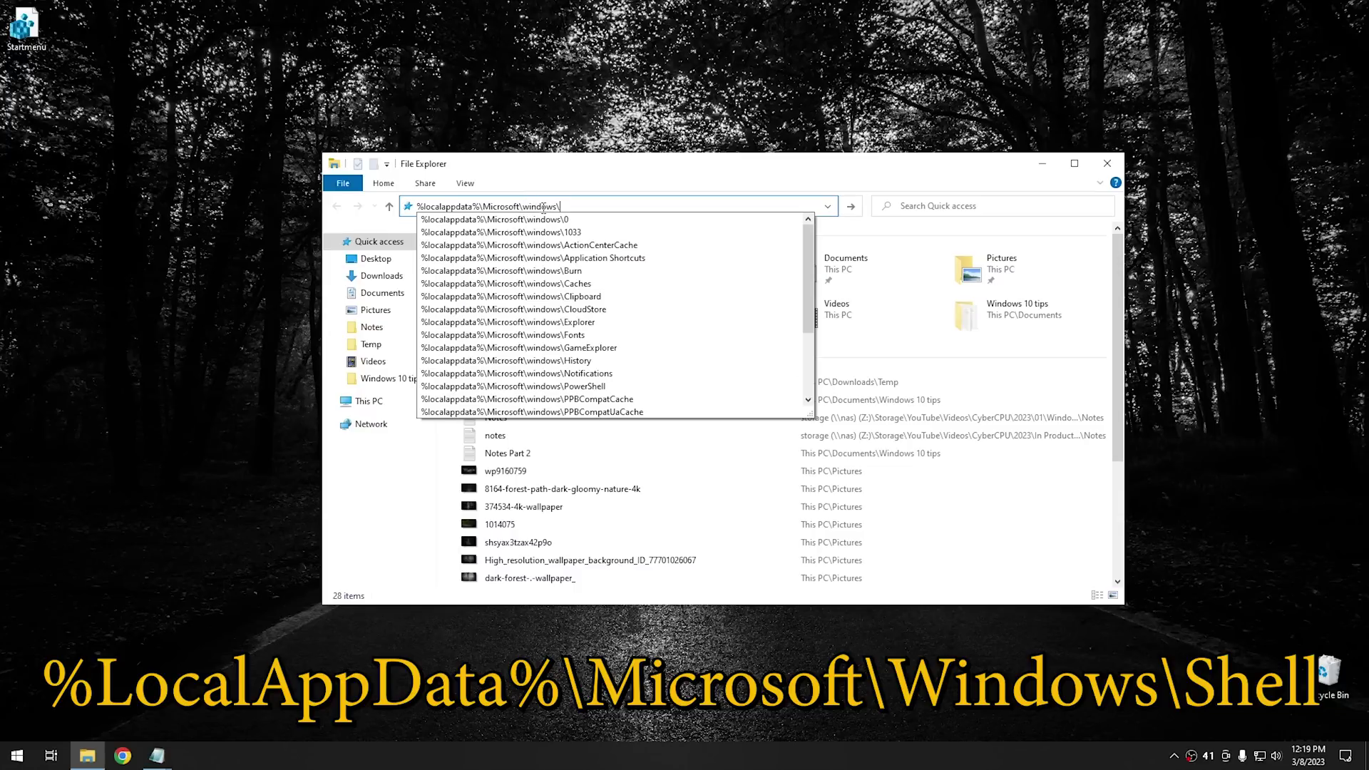
type("shell")
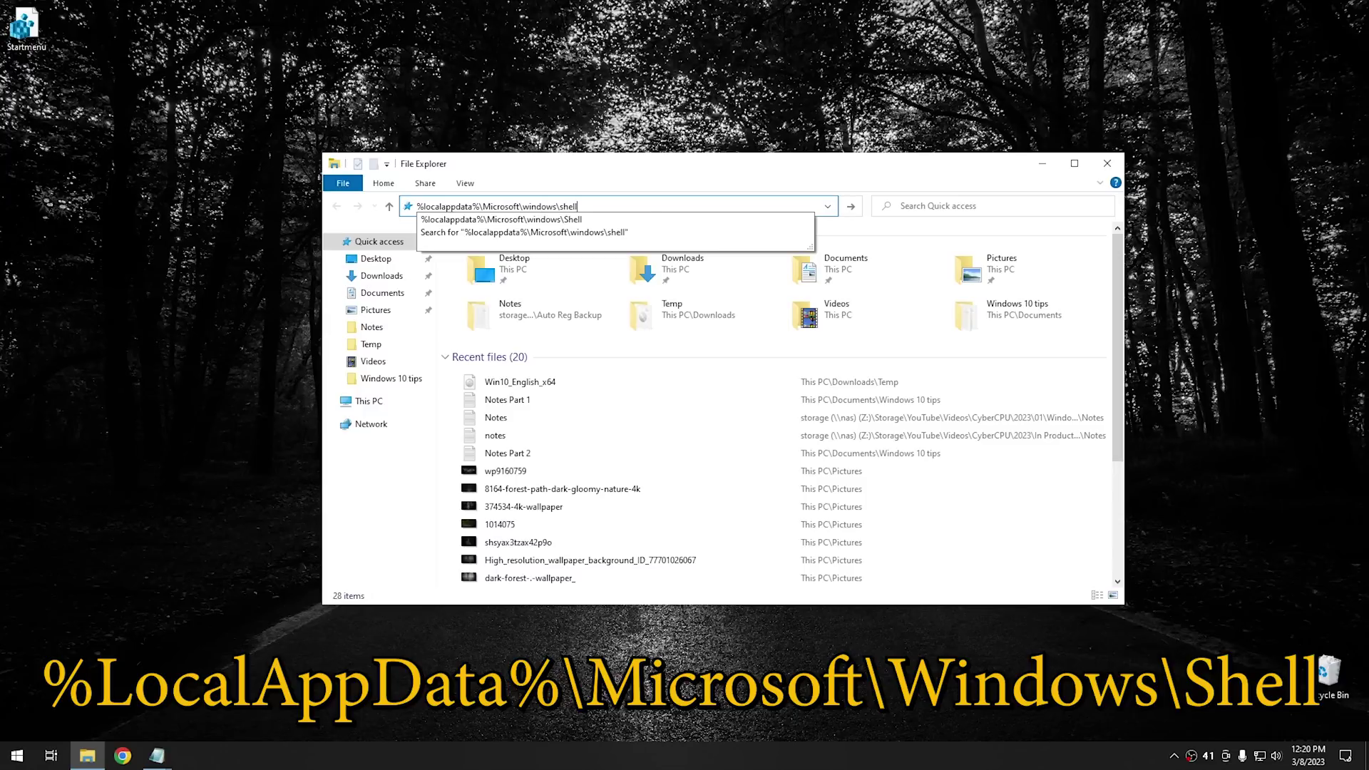
key("Return")
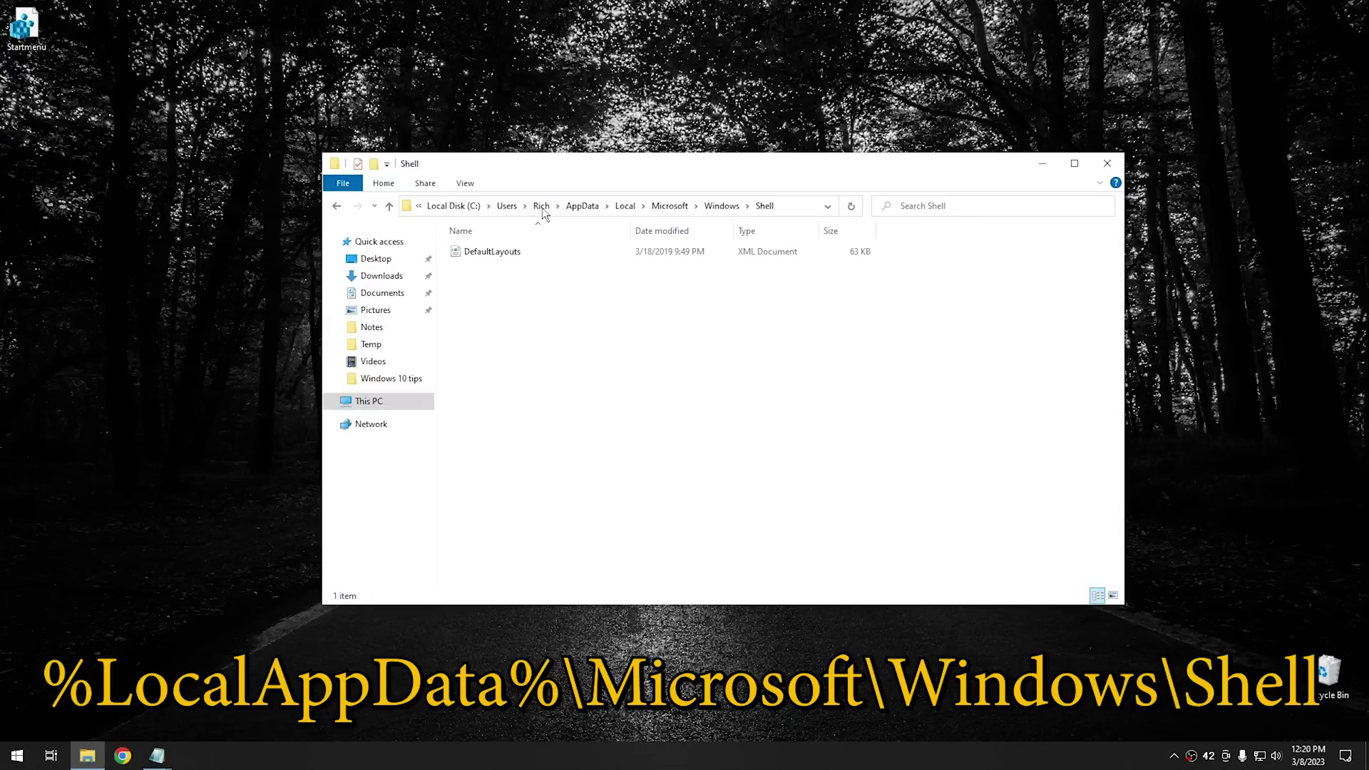
Step: Copy DefaultLayouts onto the desktop and close the Shell folder window
left_click(497, 254)
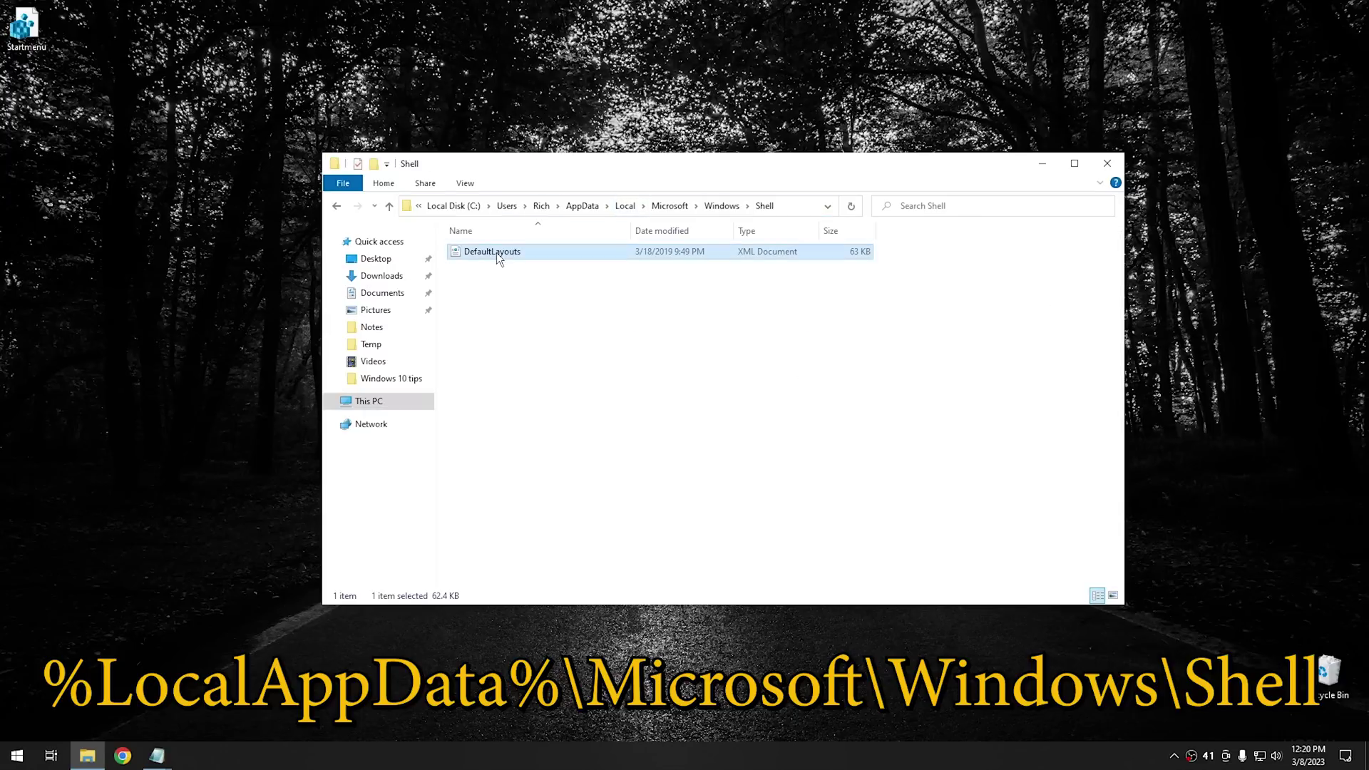
right_click(487, 255)
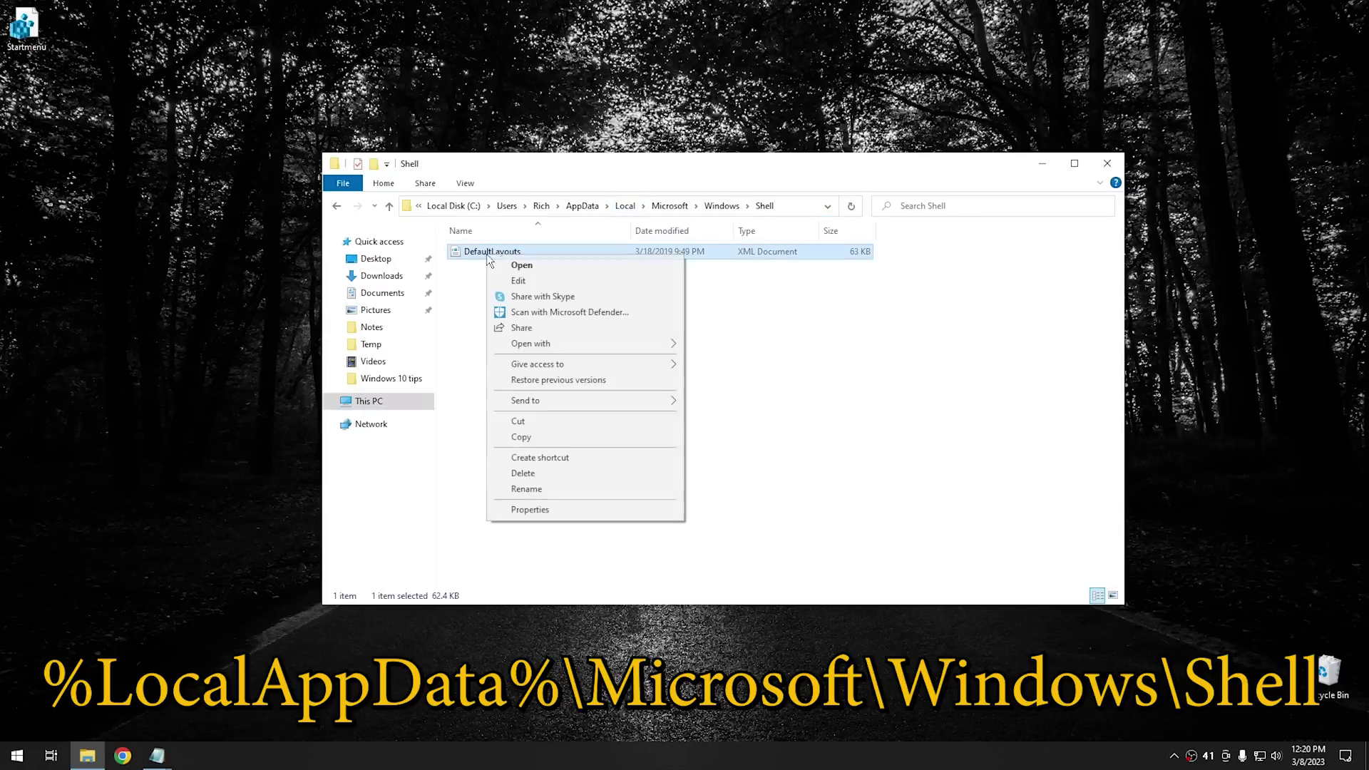
left_click(527, 437)
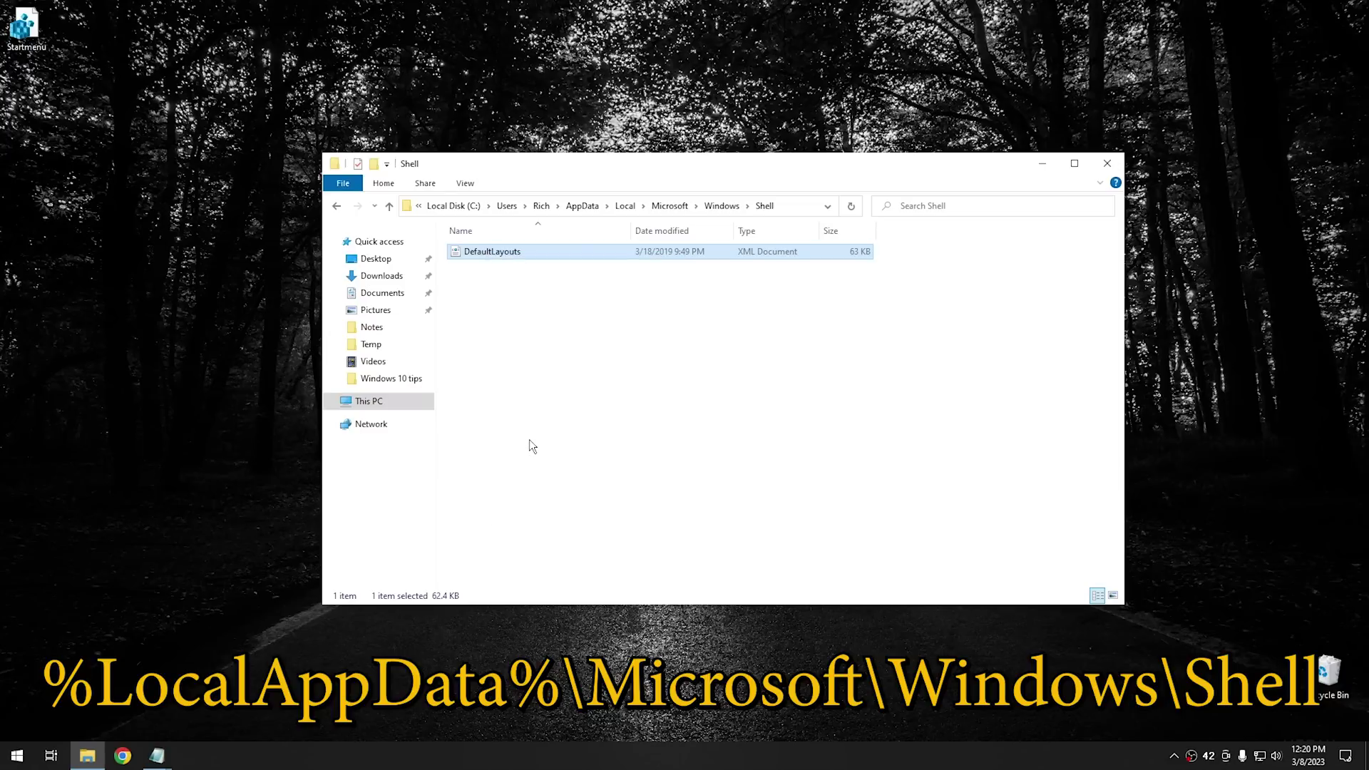
right_click(65, 69)
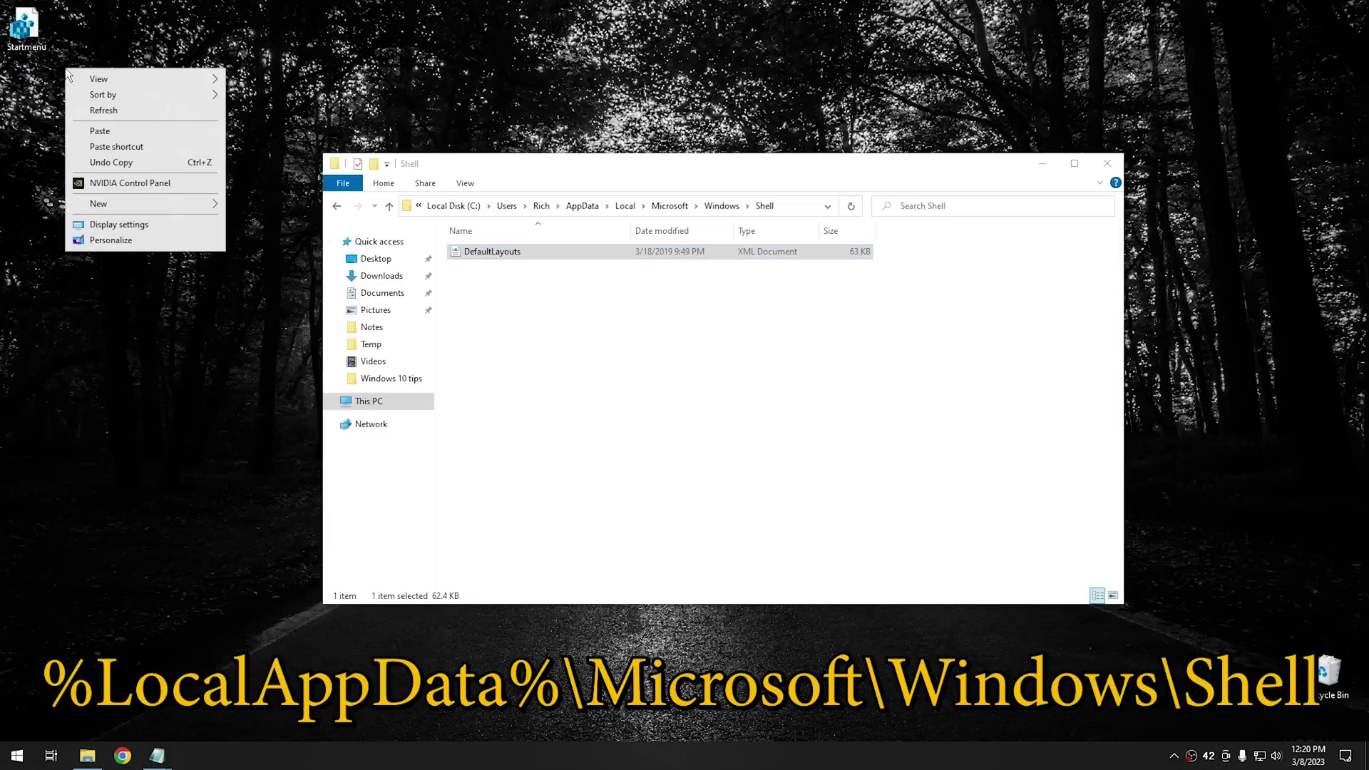
left_click(114, 129)
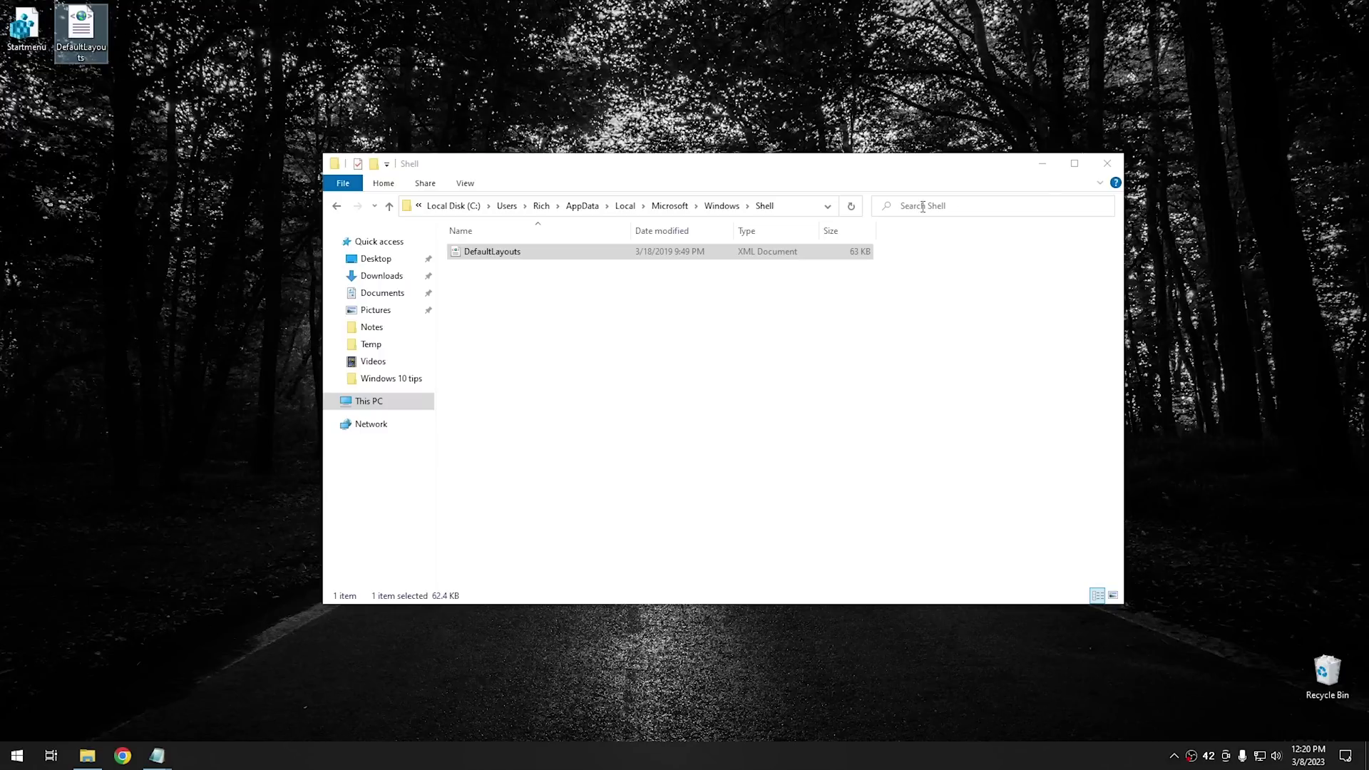
left_click(1102, 165)
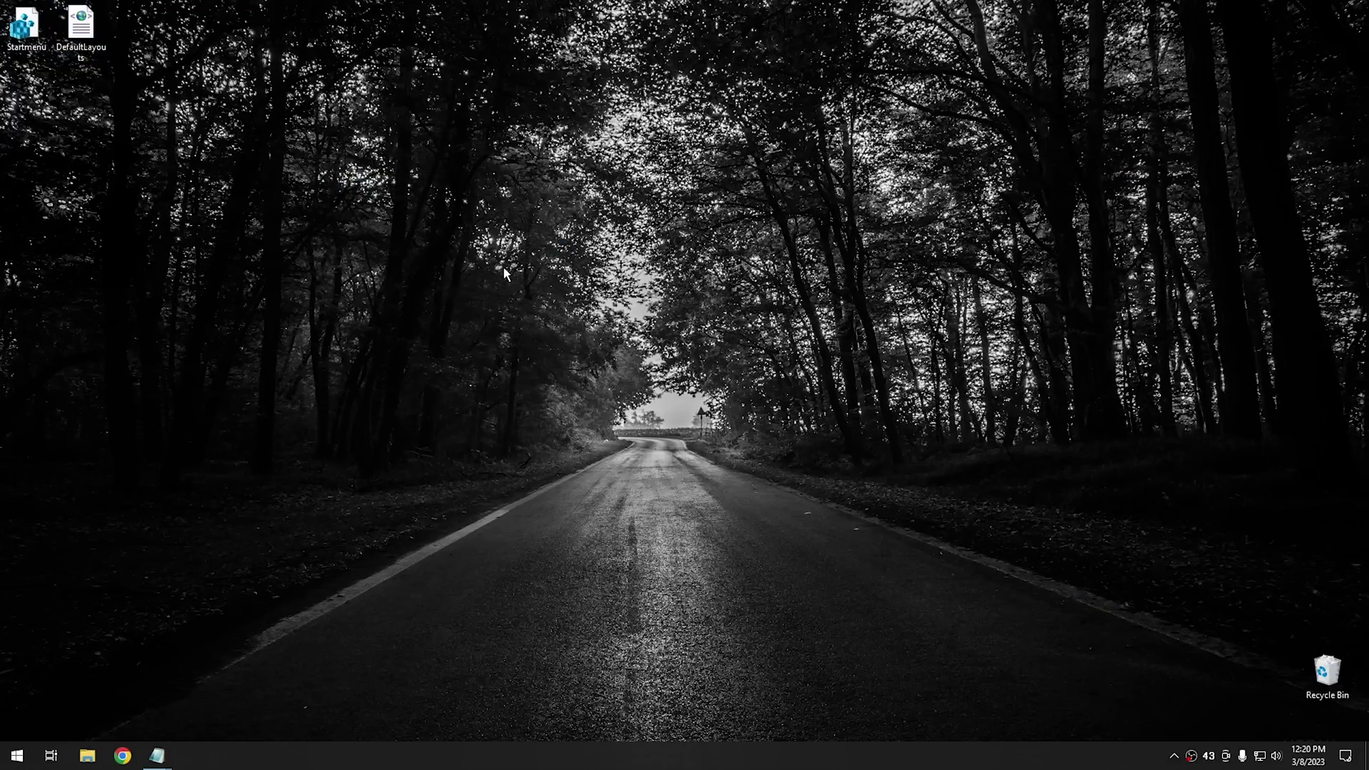
Step: Merge Startmenu.reg from the desktop, approving both prompts, then reopen Start to check it
left_click(80, 34)
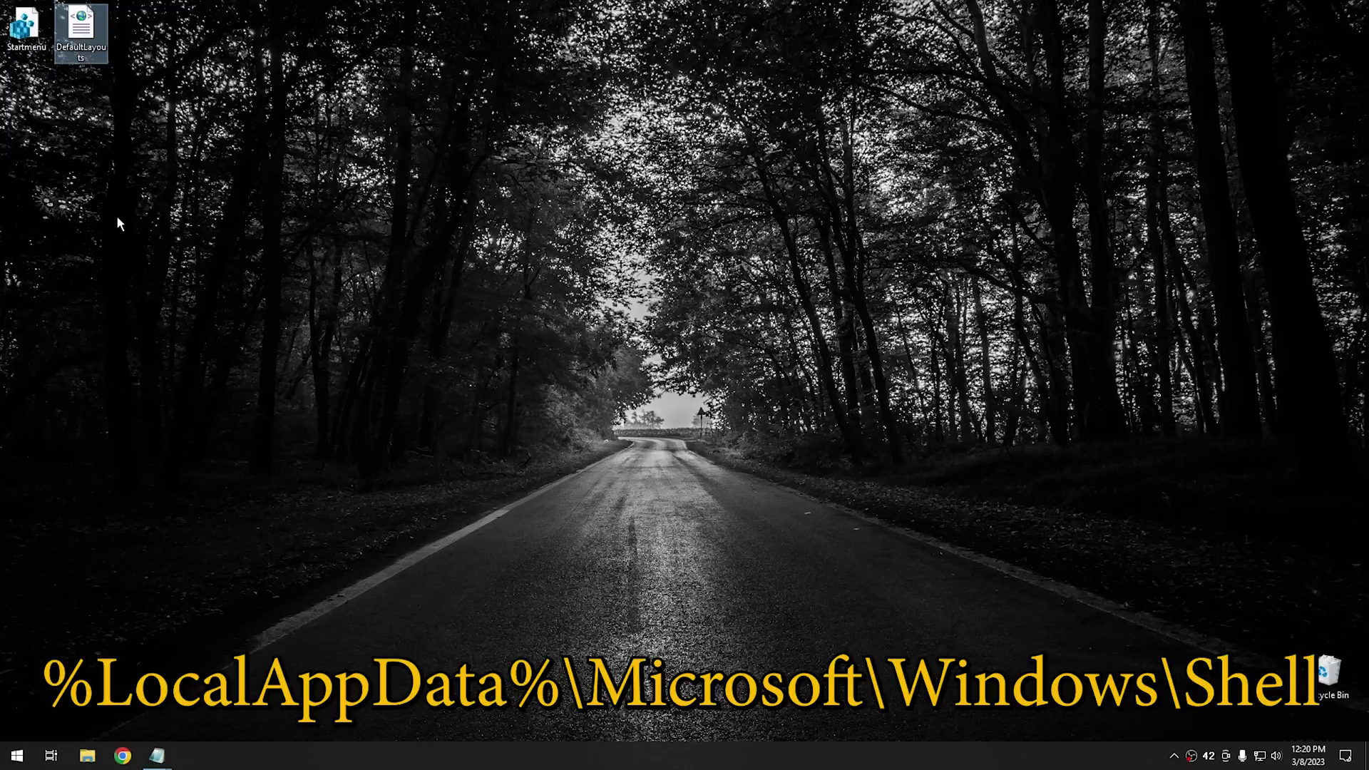
left_click(28, 29)
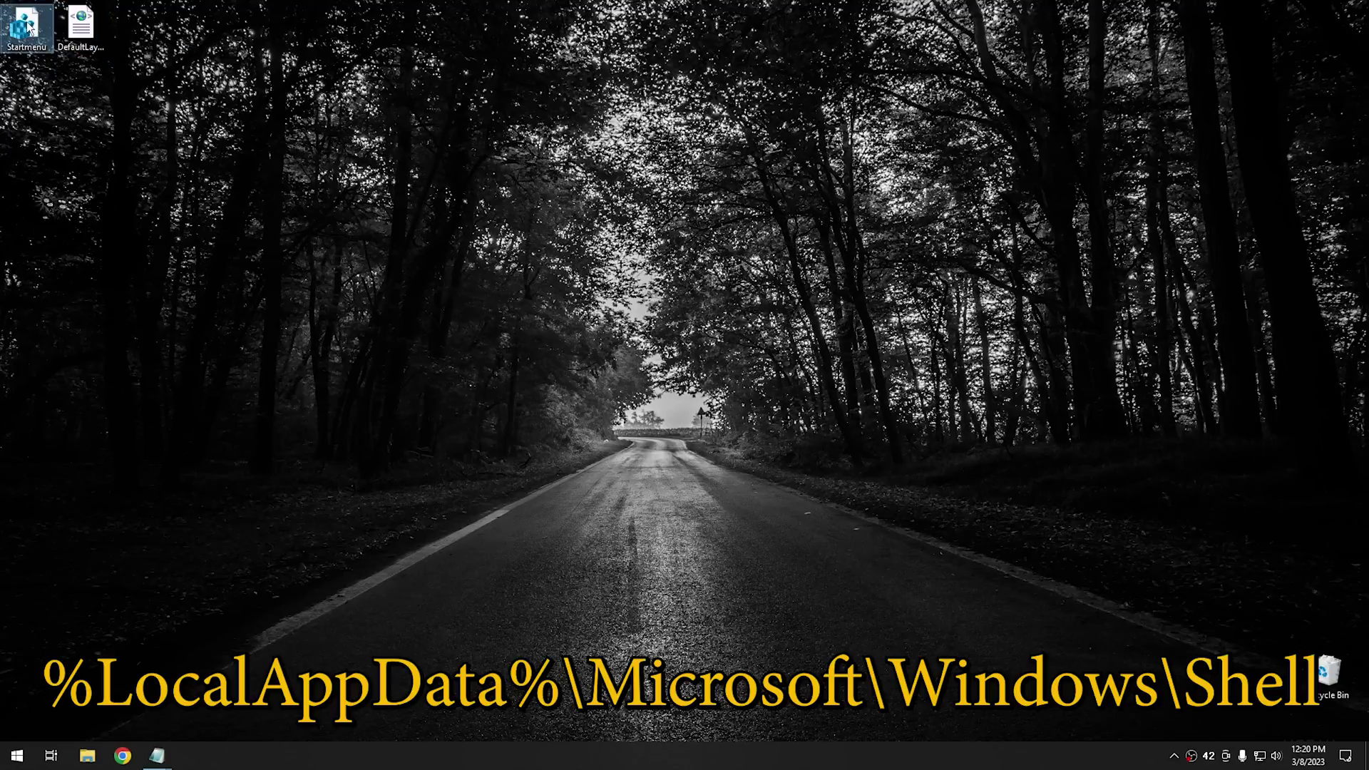
double_click(28, 28)
left_click(636, 467)
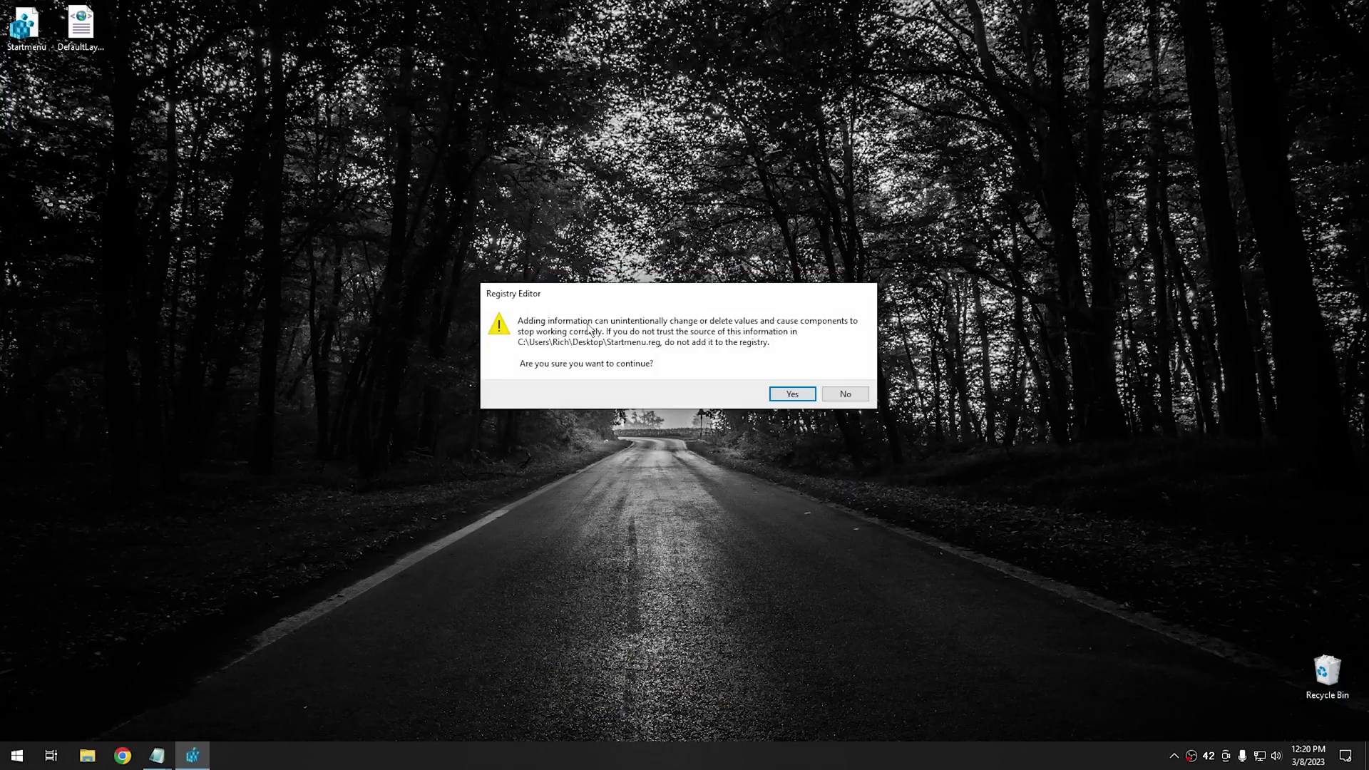
left_click(787, 393)
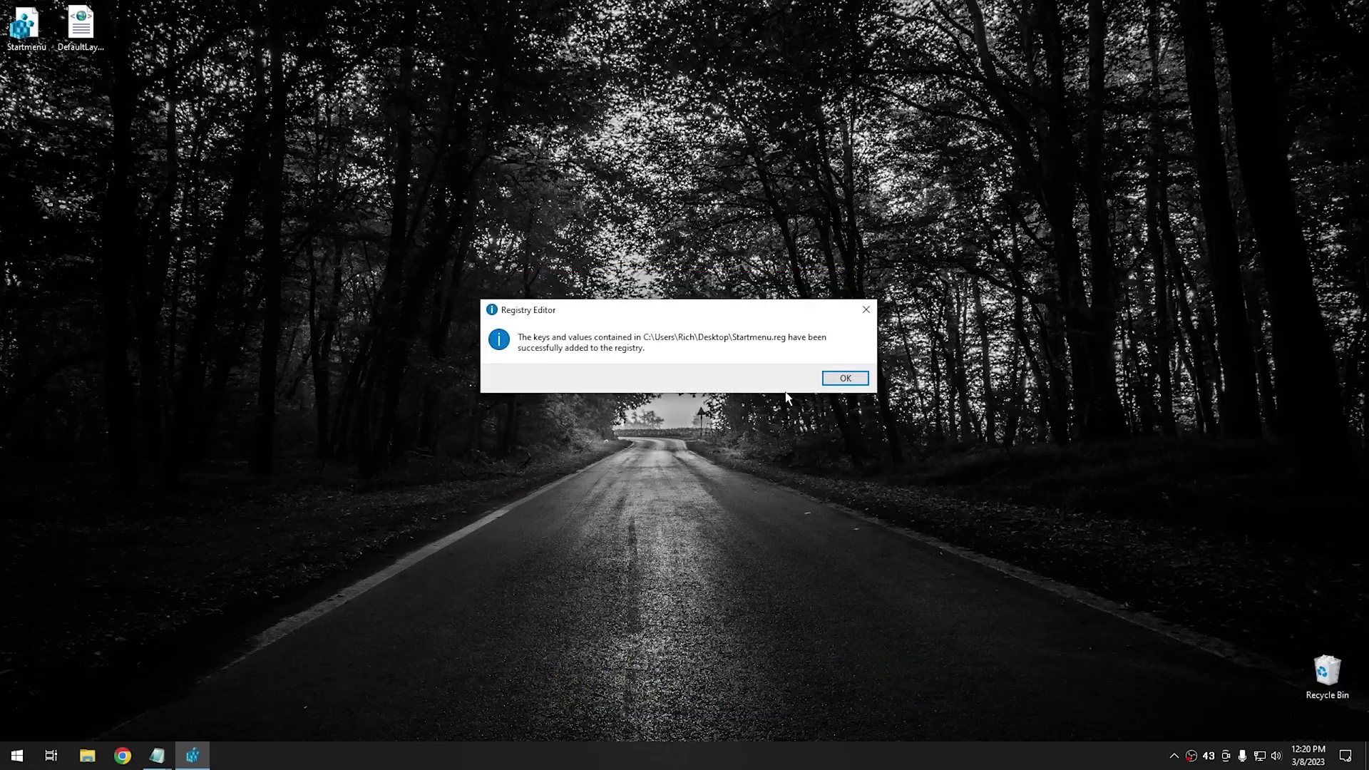
left_click(829, 379)
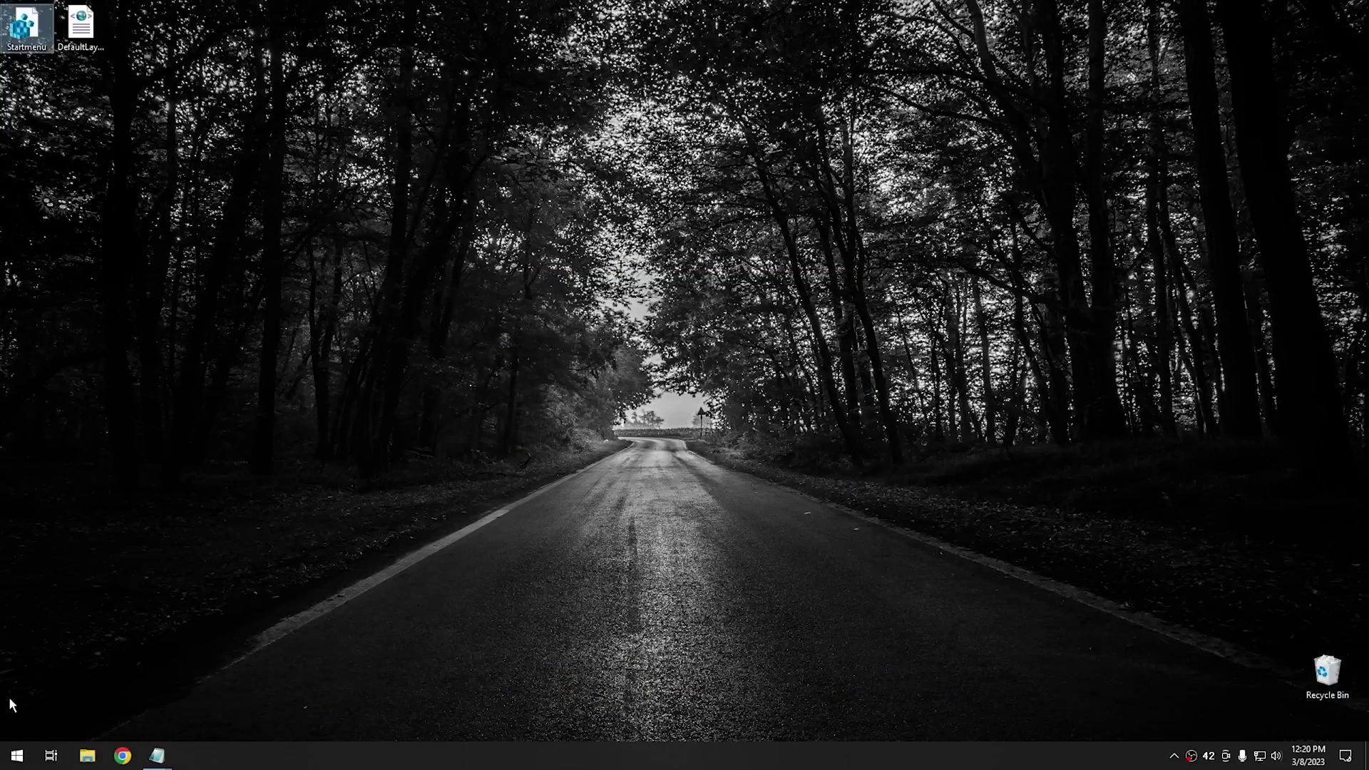
left_click(17, 756)
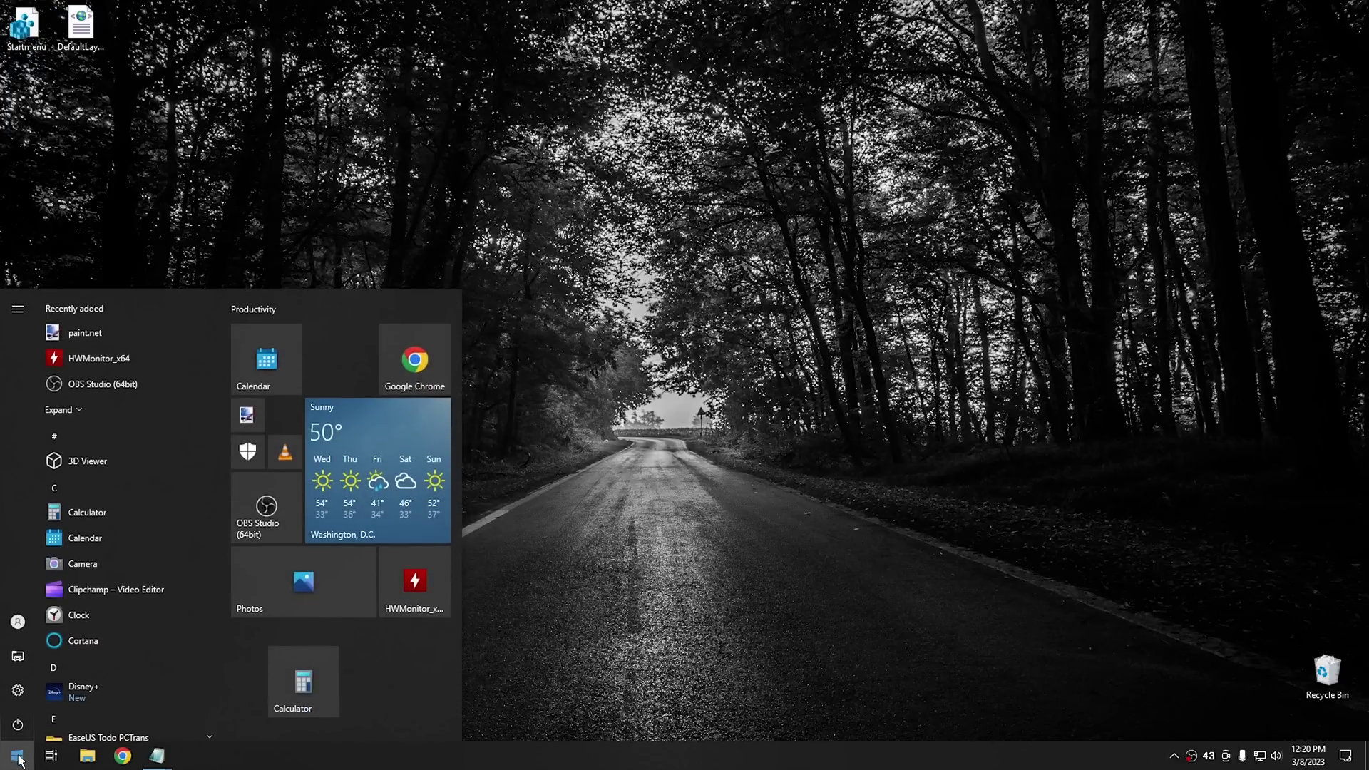
Step: Close the Start menu to return to the desktop
left_click(538, 445)
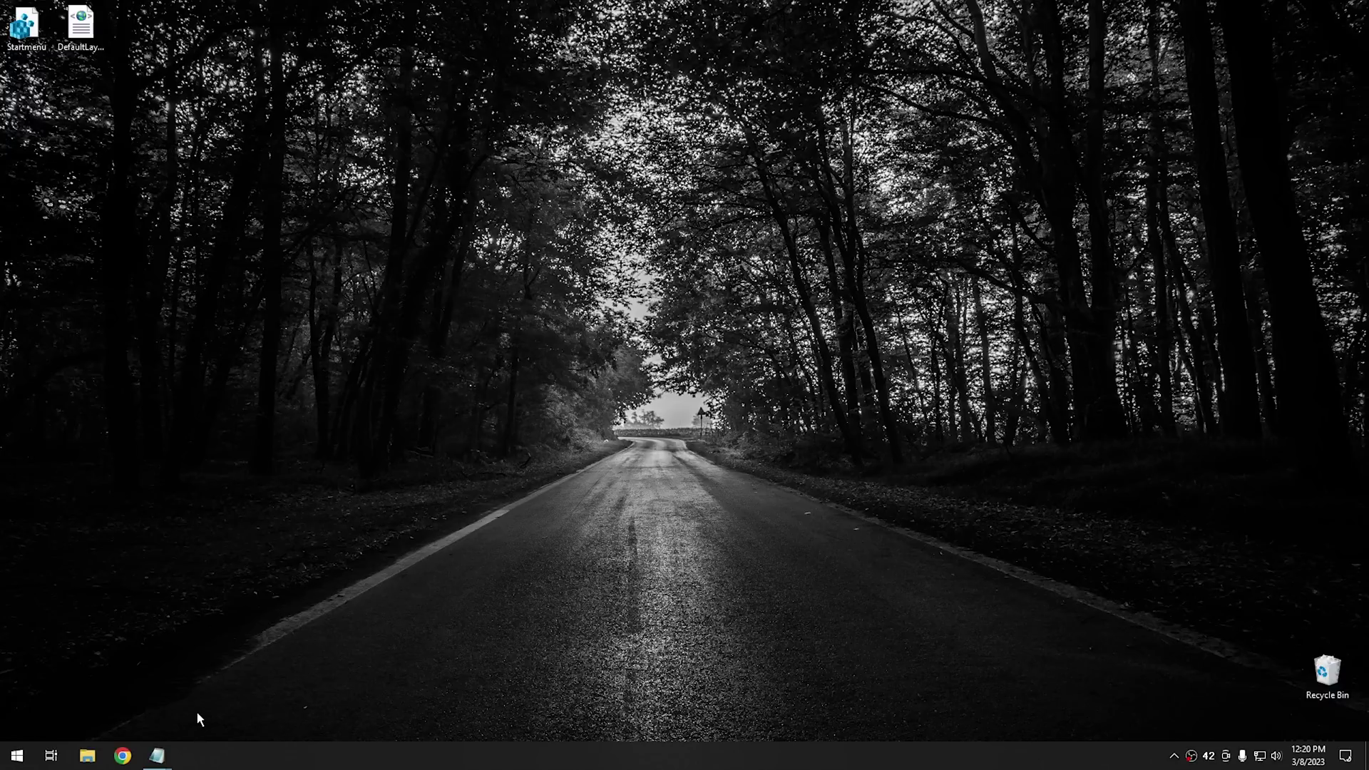
Step: Bring the DoIt Notepad window forward from the taskbar and move it up-left
mouse_move(156, 754)
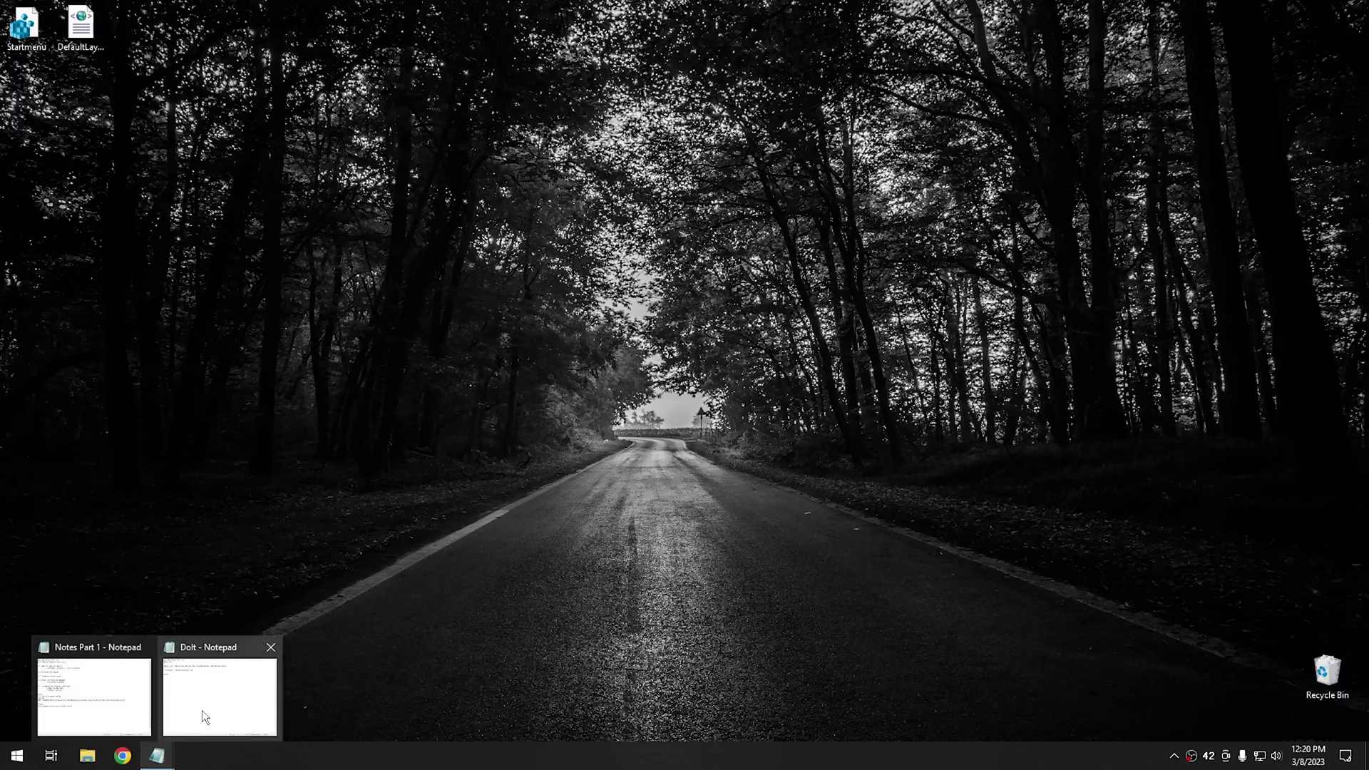
left_click(202, 710)
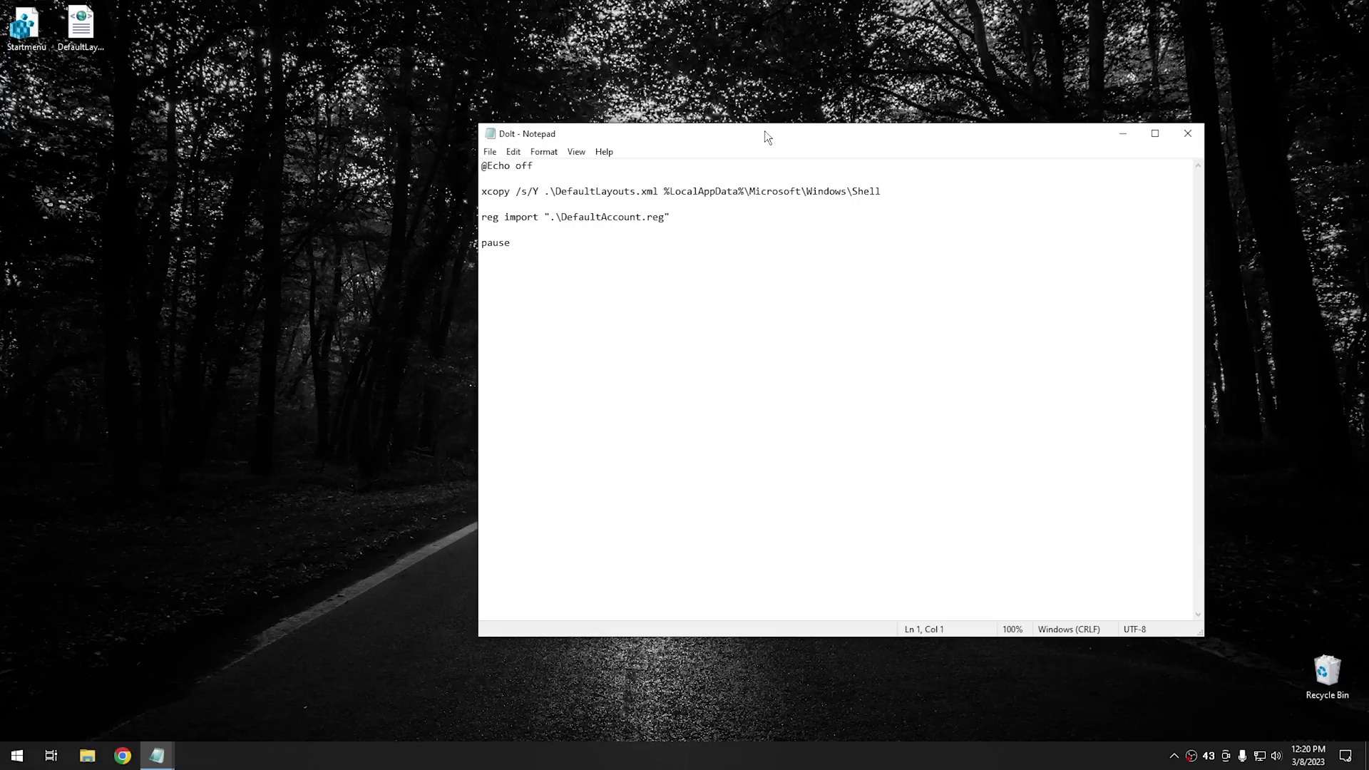
left_click_drag(764, 131, 666, 113)
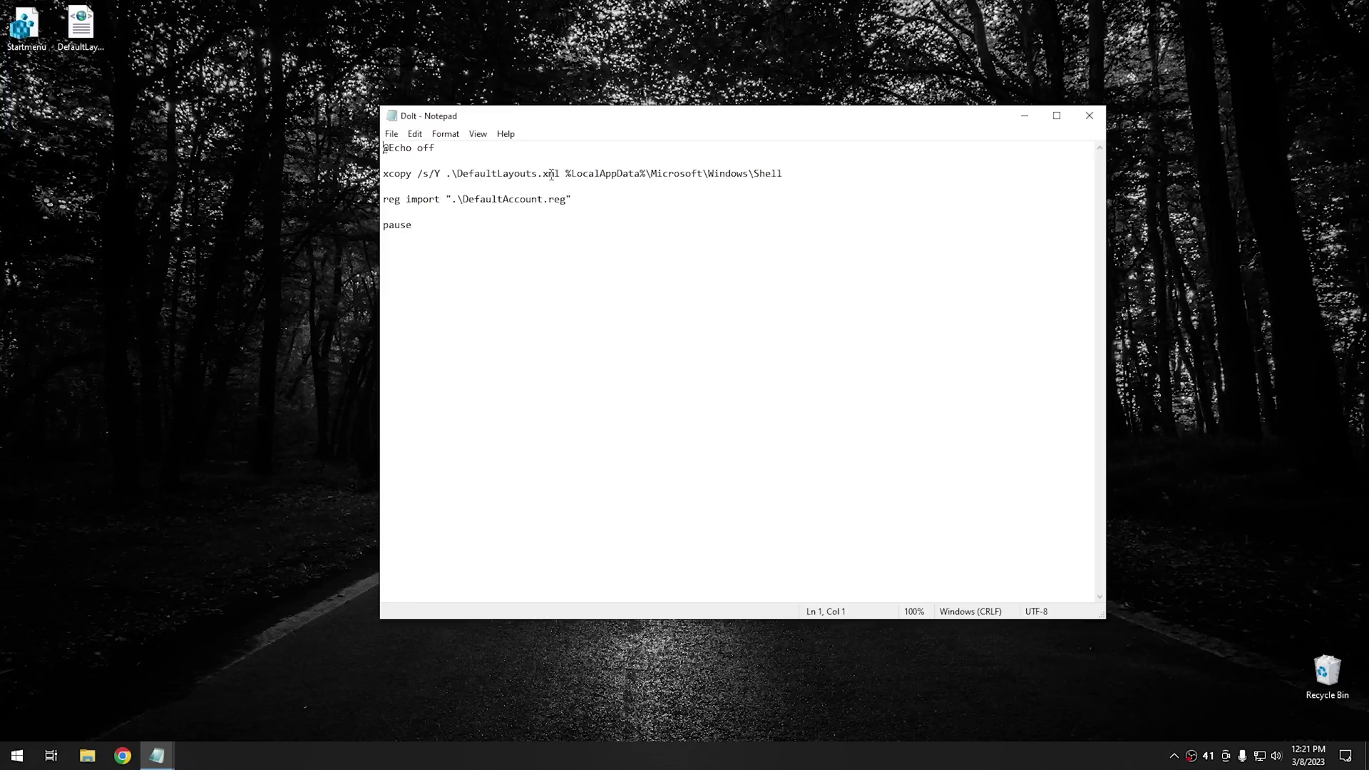
Step: Inspect the xcopy Shell destination path and the reg import line in the script
left_click(88, 28)
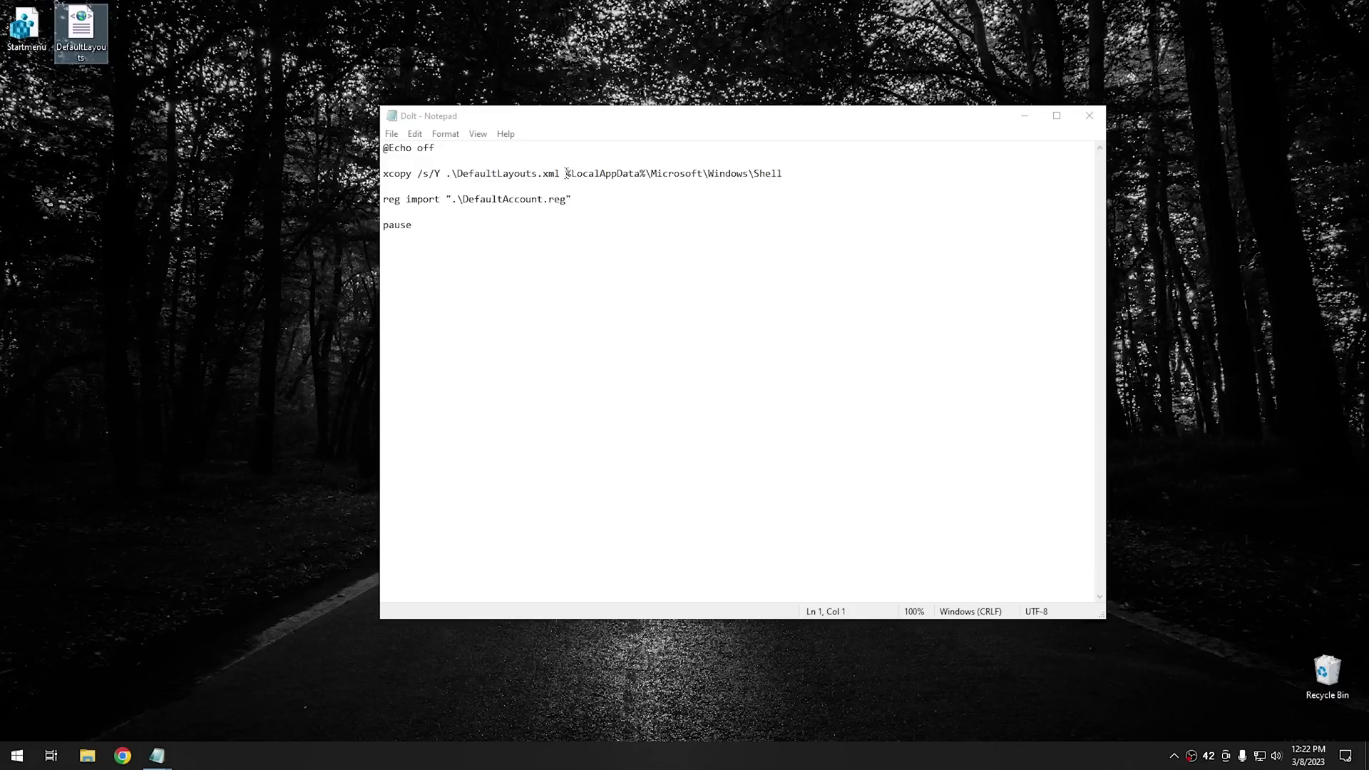
left_click_drag(568, 174, 788, 173)
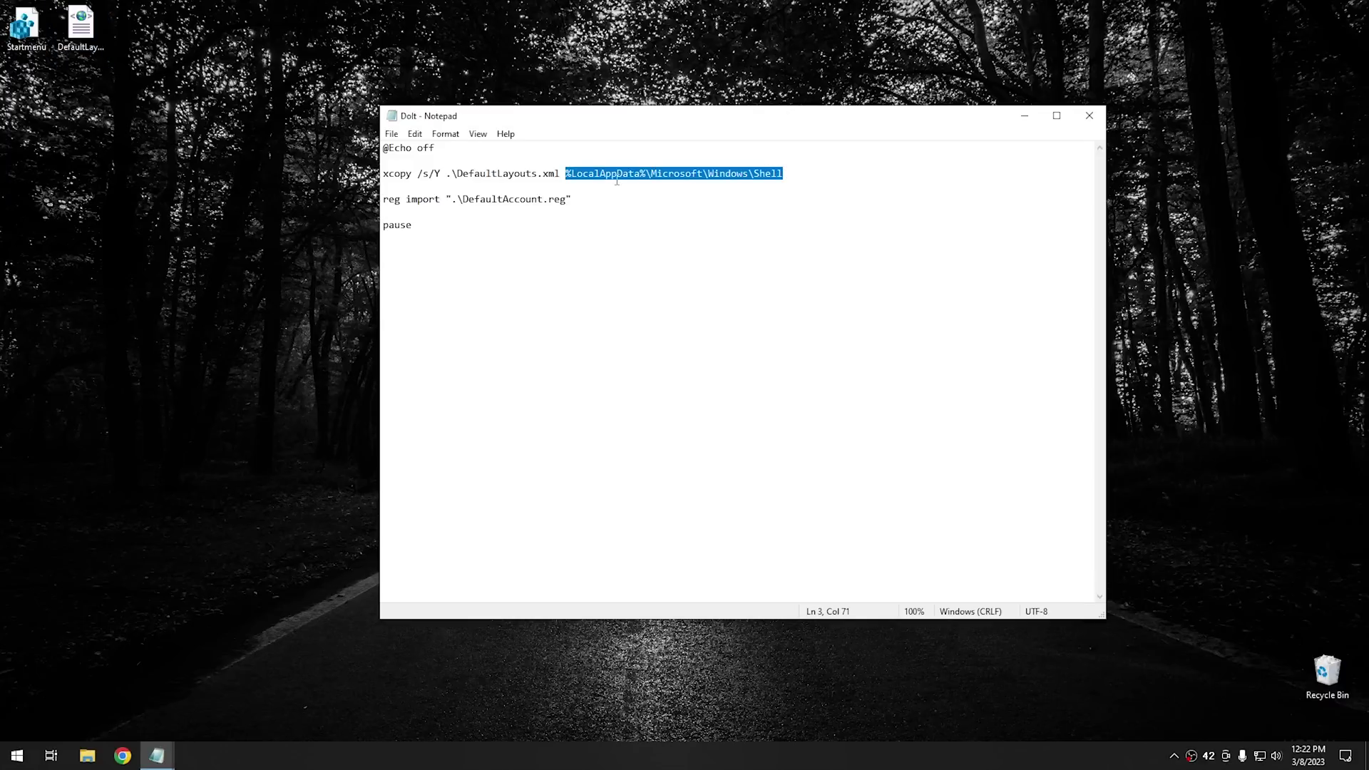
left_click(395, 185)
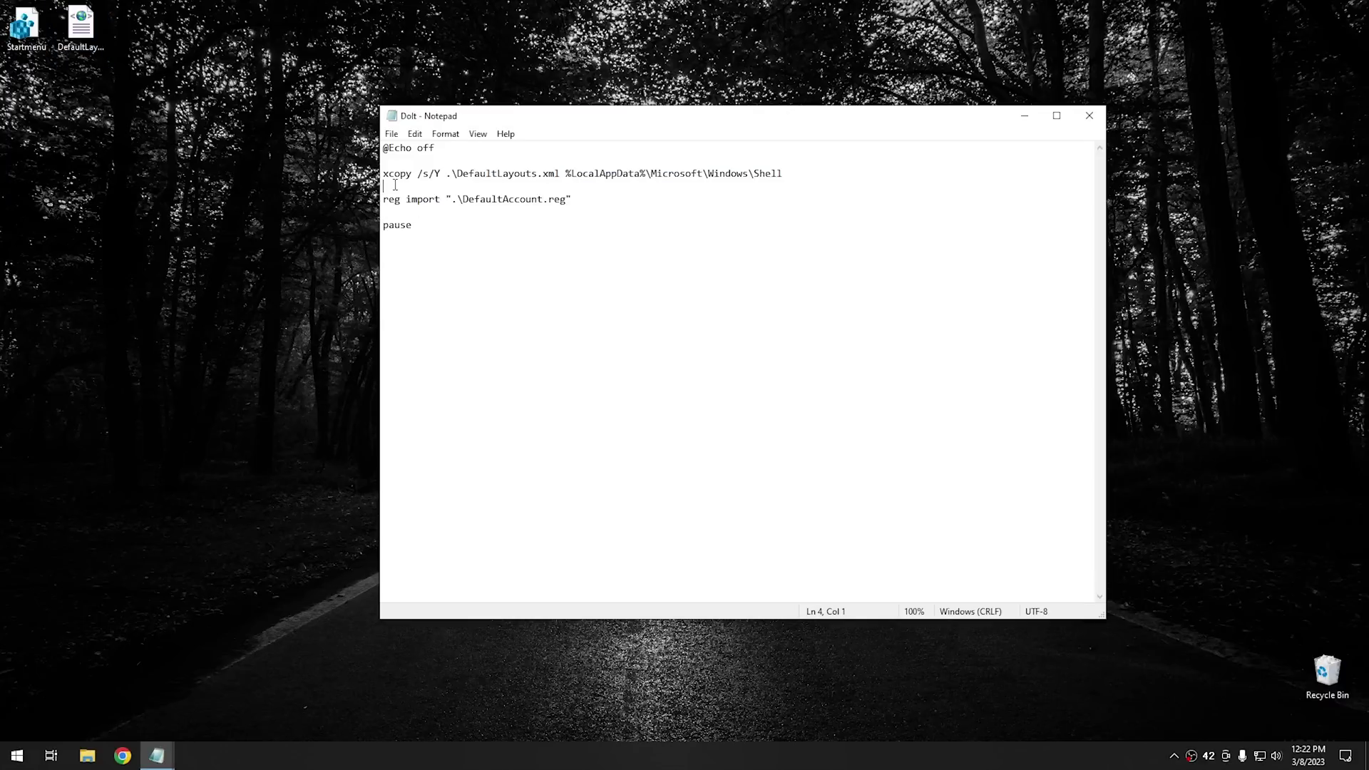
left_click(390, 199)
left_click(401, 201)
Step: Launch a new blank Notepad window beside the DoIt script
left_click_drag(513, 112, 494, 140)
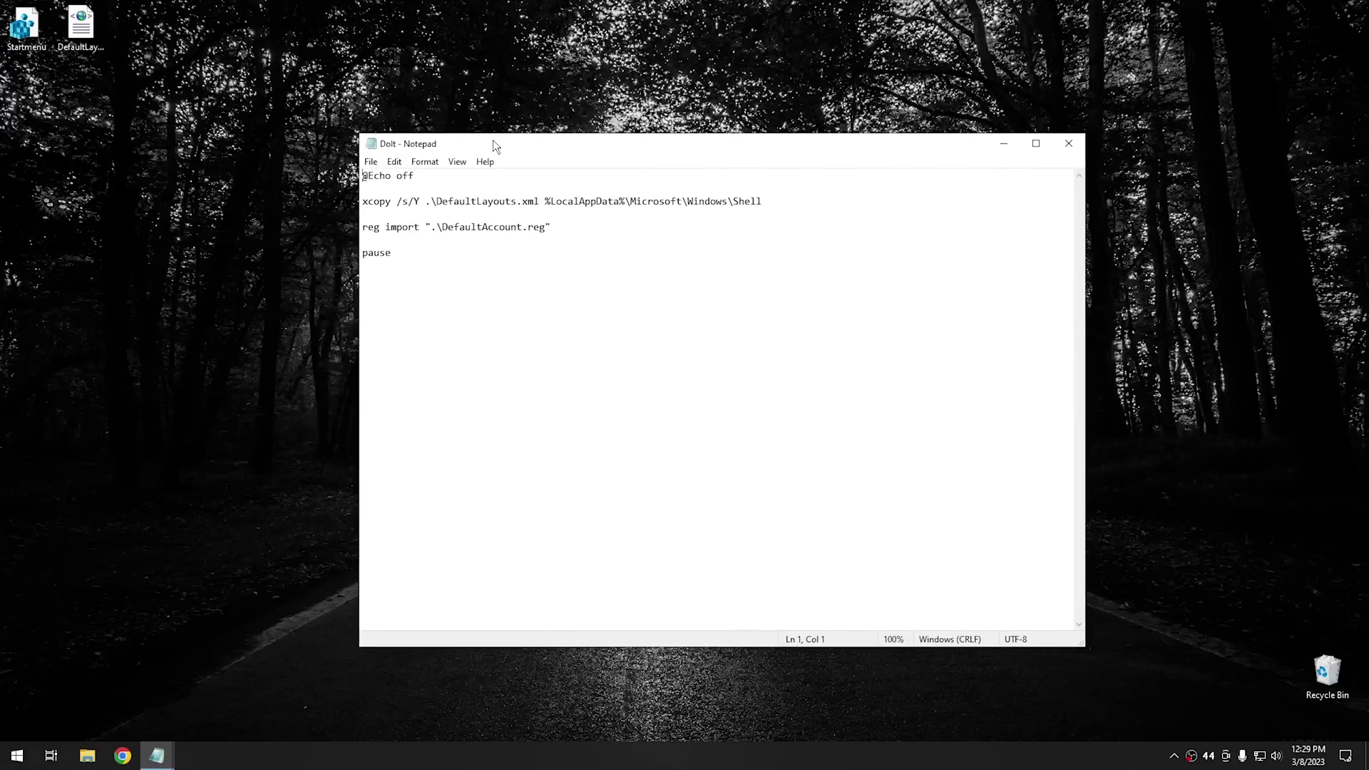
left_click(15, 758)
type("note")
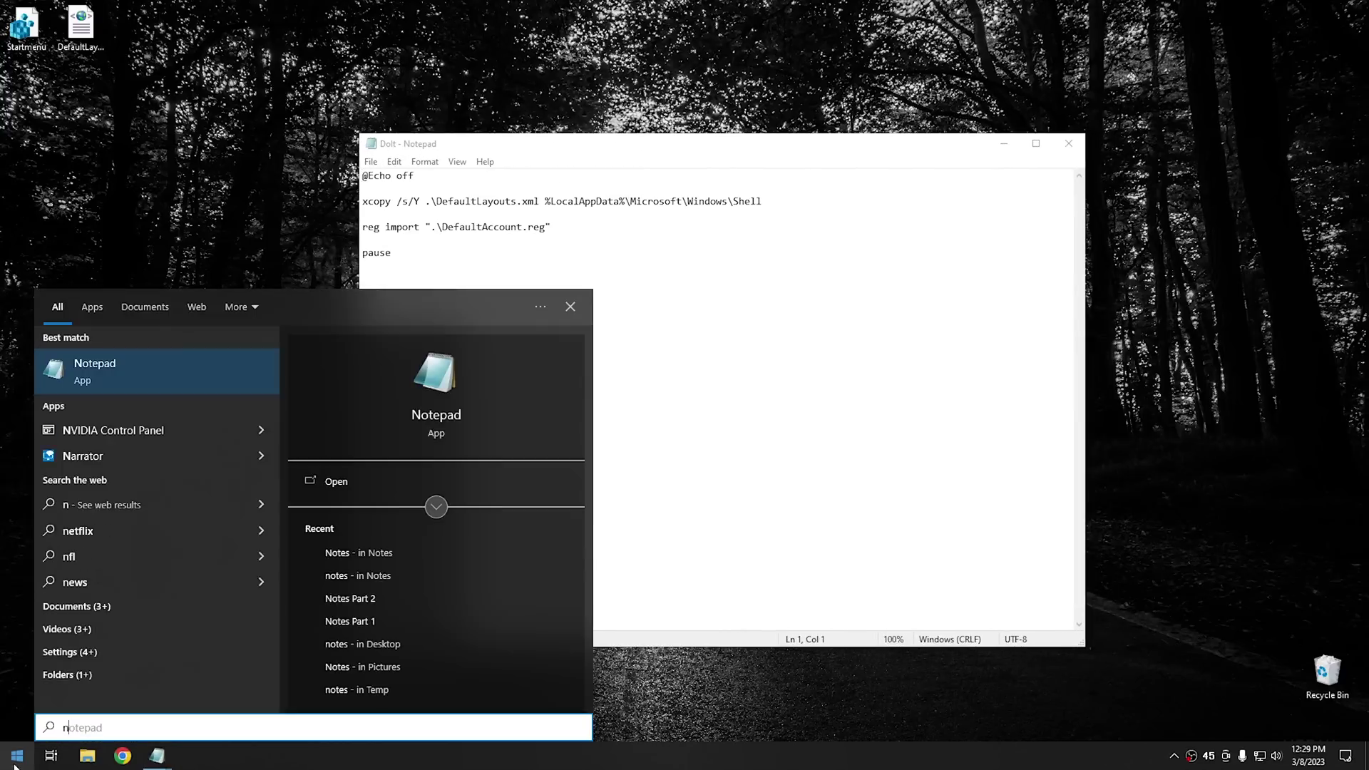
left_click(138, 395)
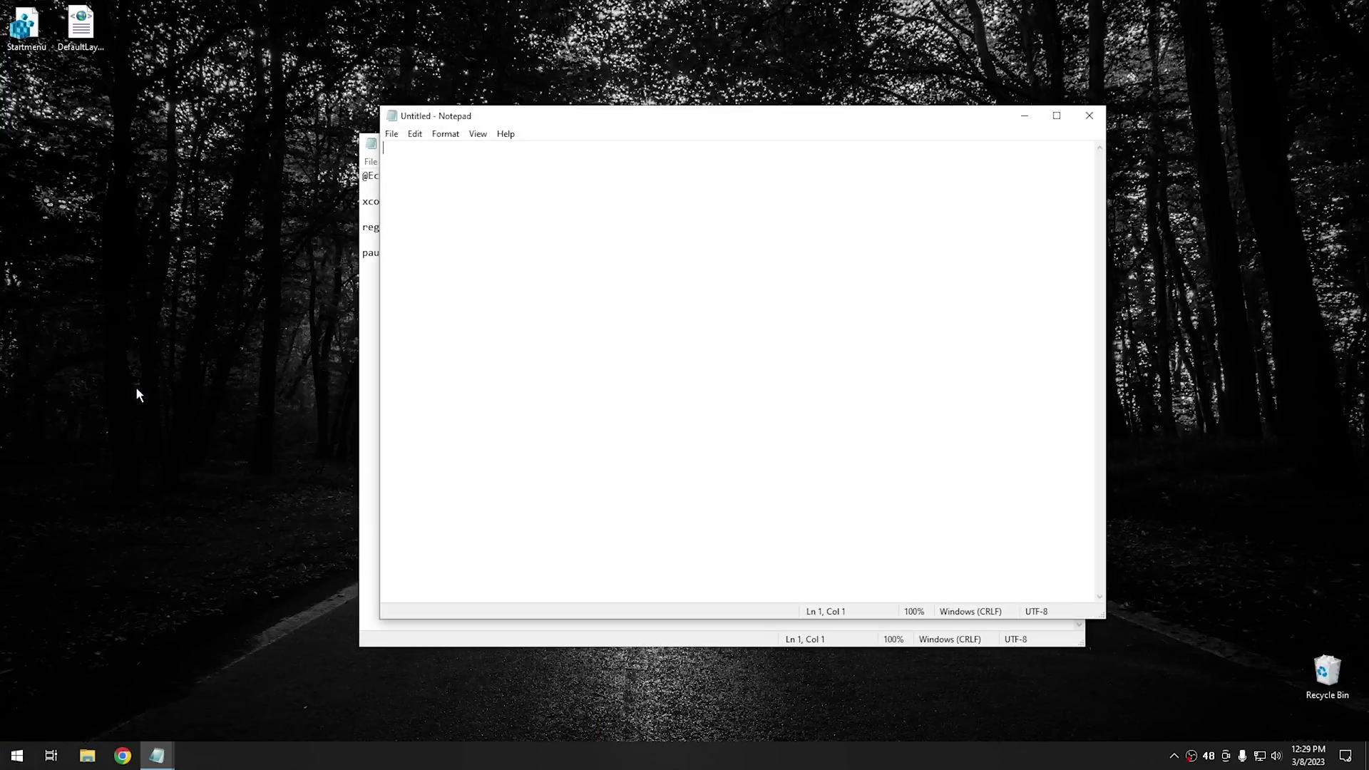
left_click_drag(554, 112, 759, 158)
Step: Copy the whole DoIt script into the new Notepad window
left_click_drag(401, 285, 362, 175)
right_click(415, 201)
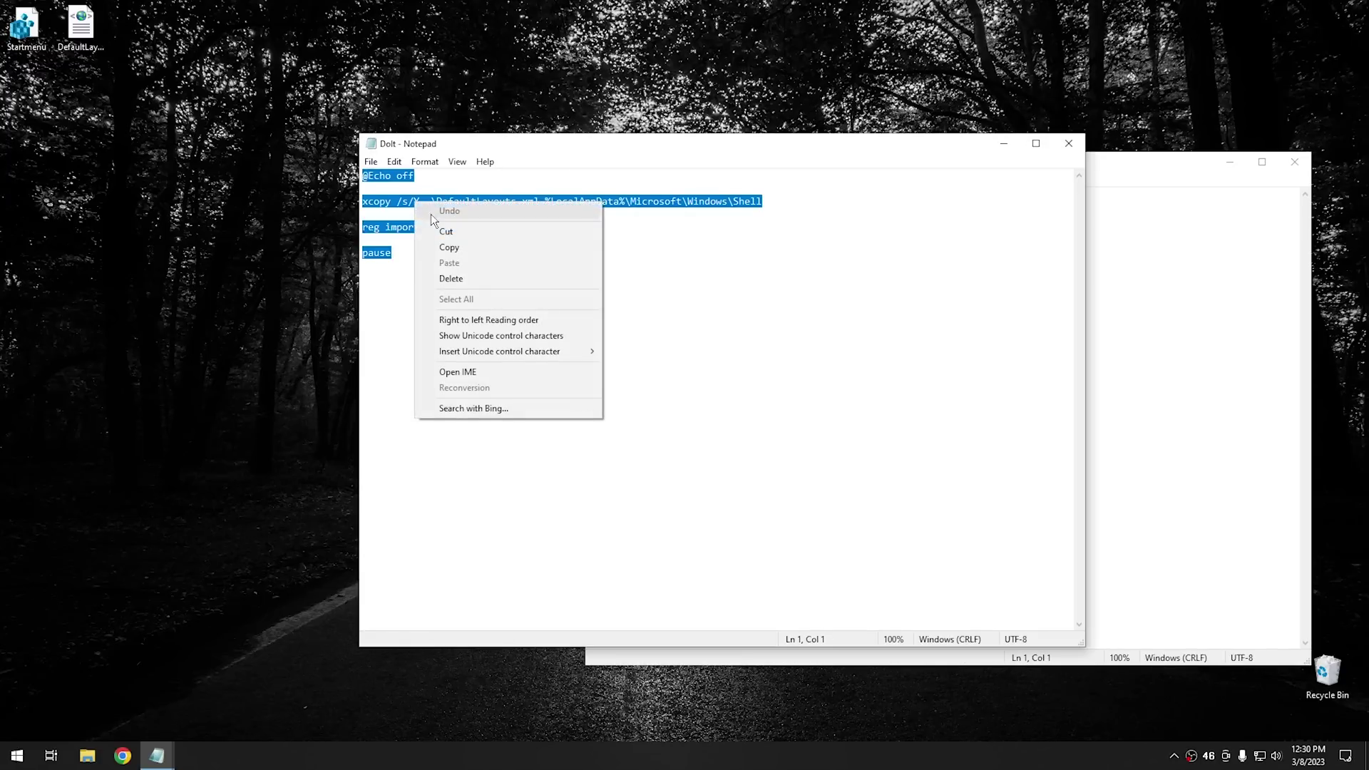
left_click(439, 250)
left_click(1095, 332)
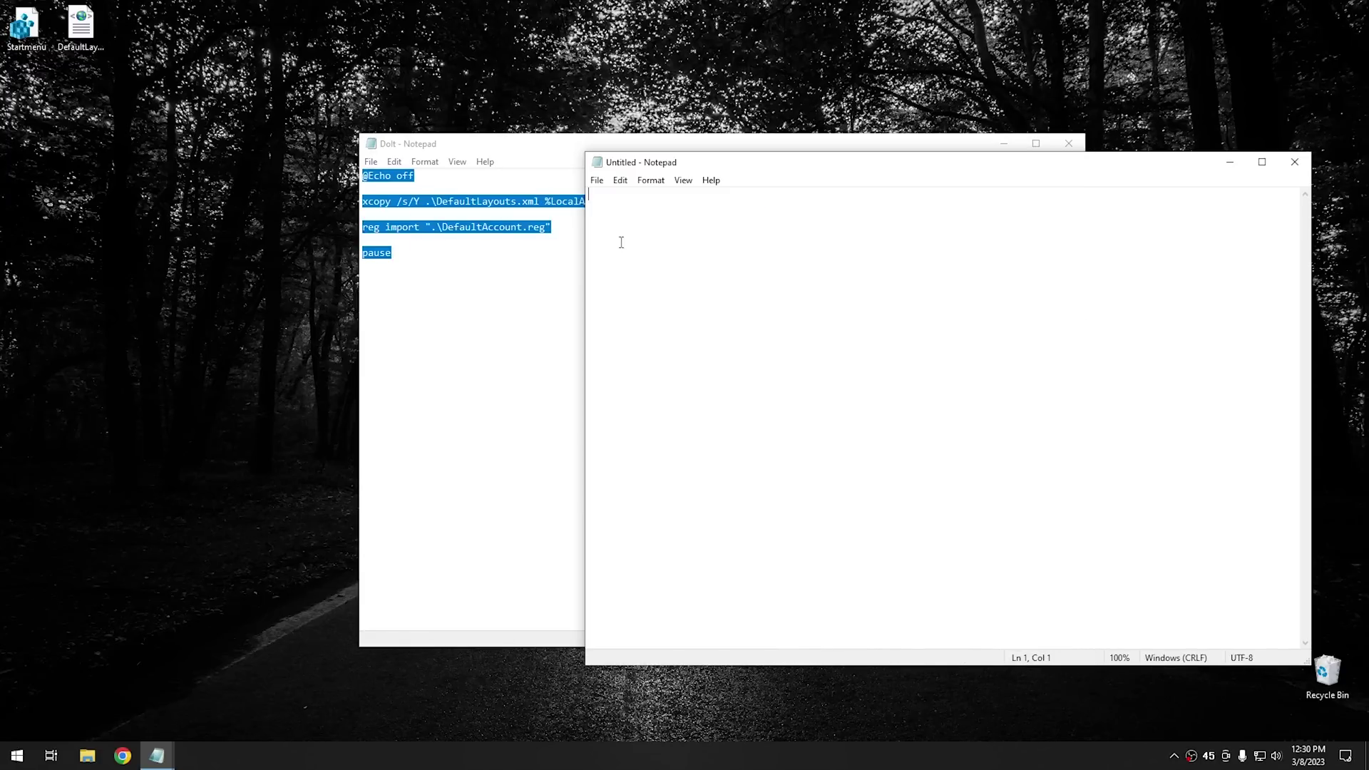
right_click(660, 233)
left_click(727, 302)
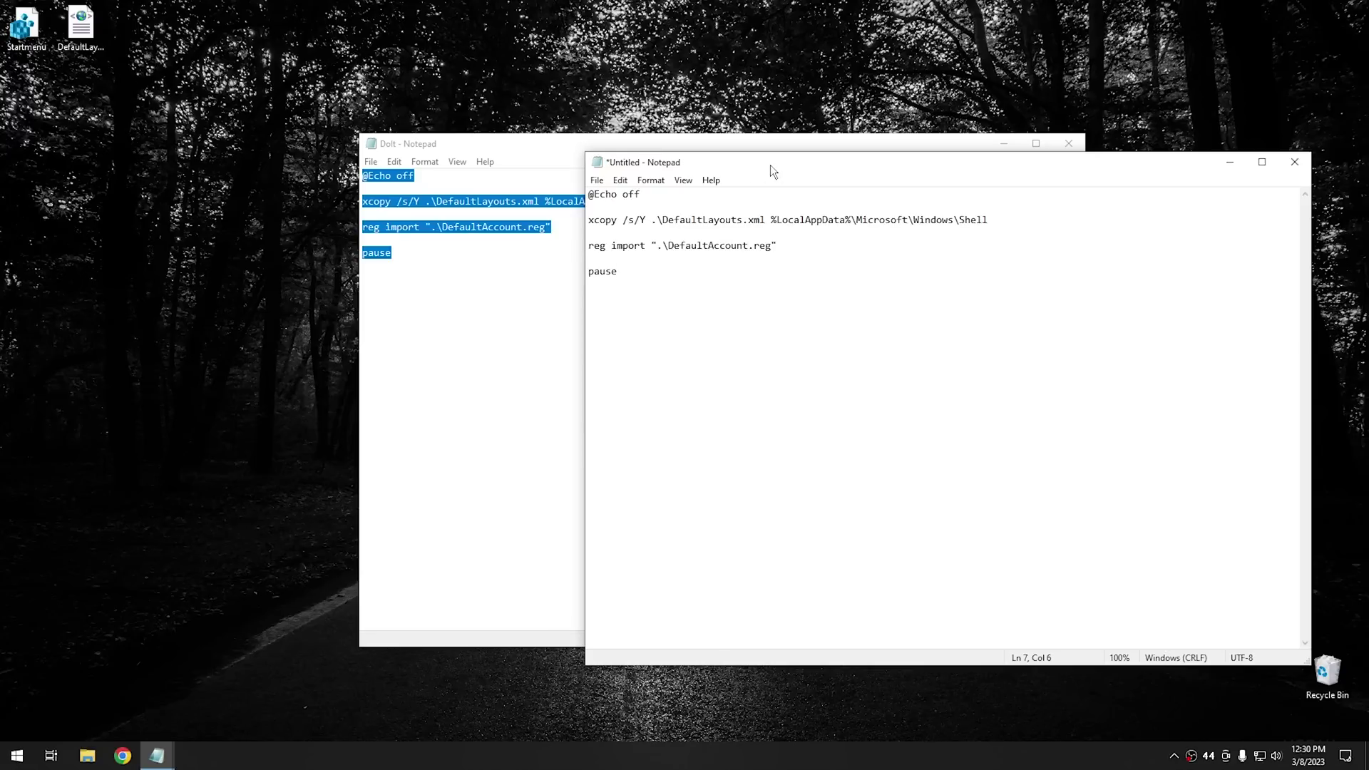
left_click_drag(770, 164, 541, 134)
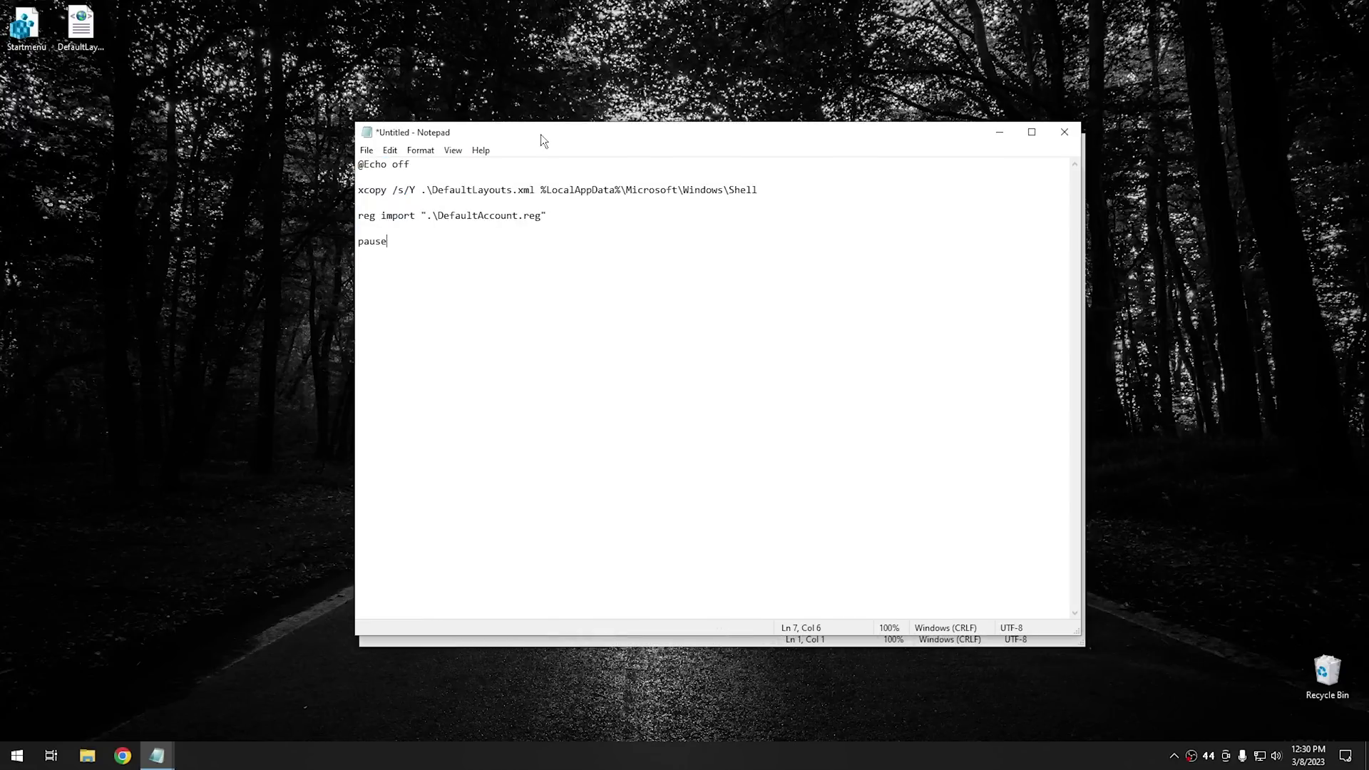
Step: Save As with type All Files under the name doit.cmd on the desktop
left_click(366, 149)
left_click(412, 229)
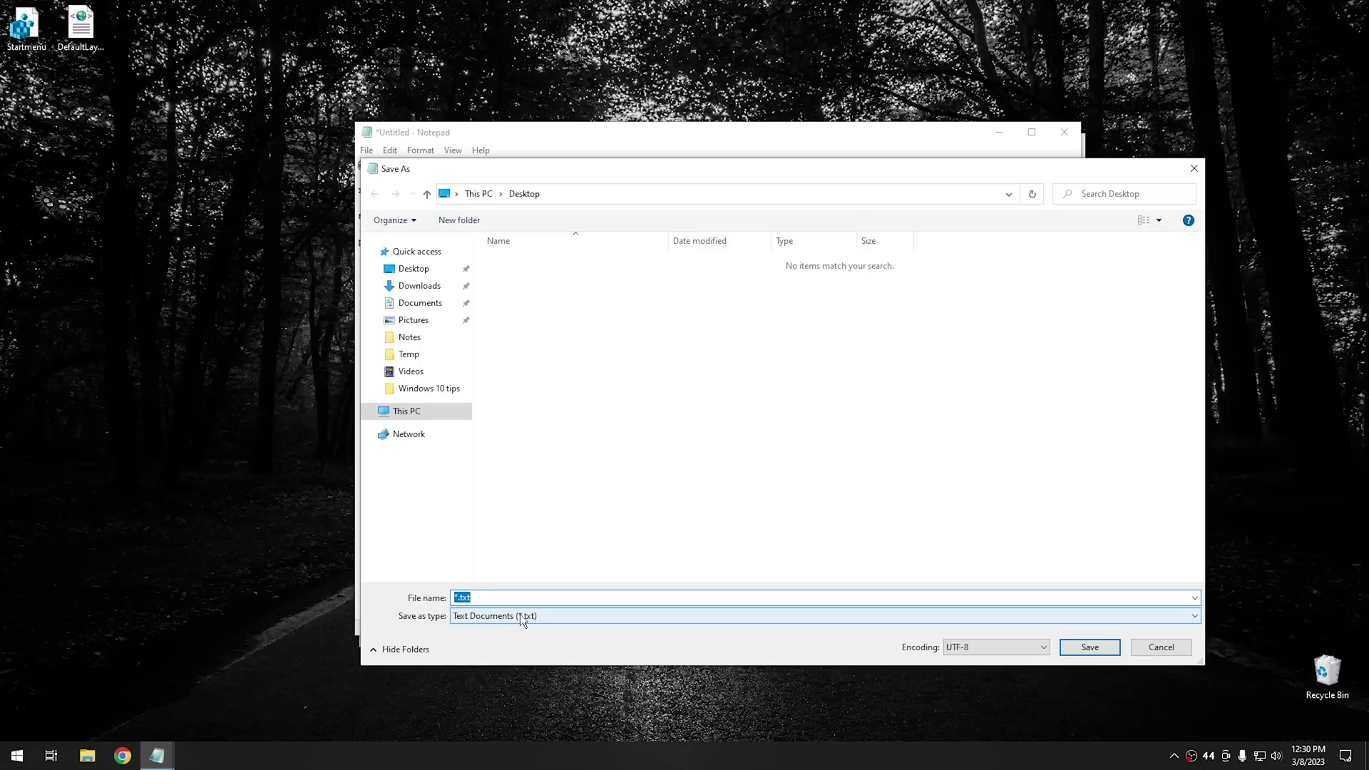
left_click(520, 614)
left_click(491, 640)
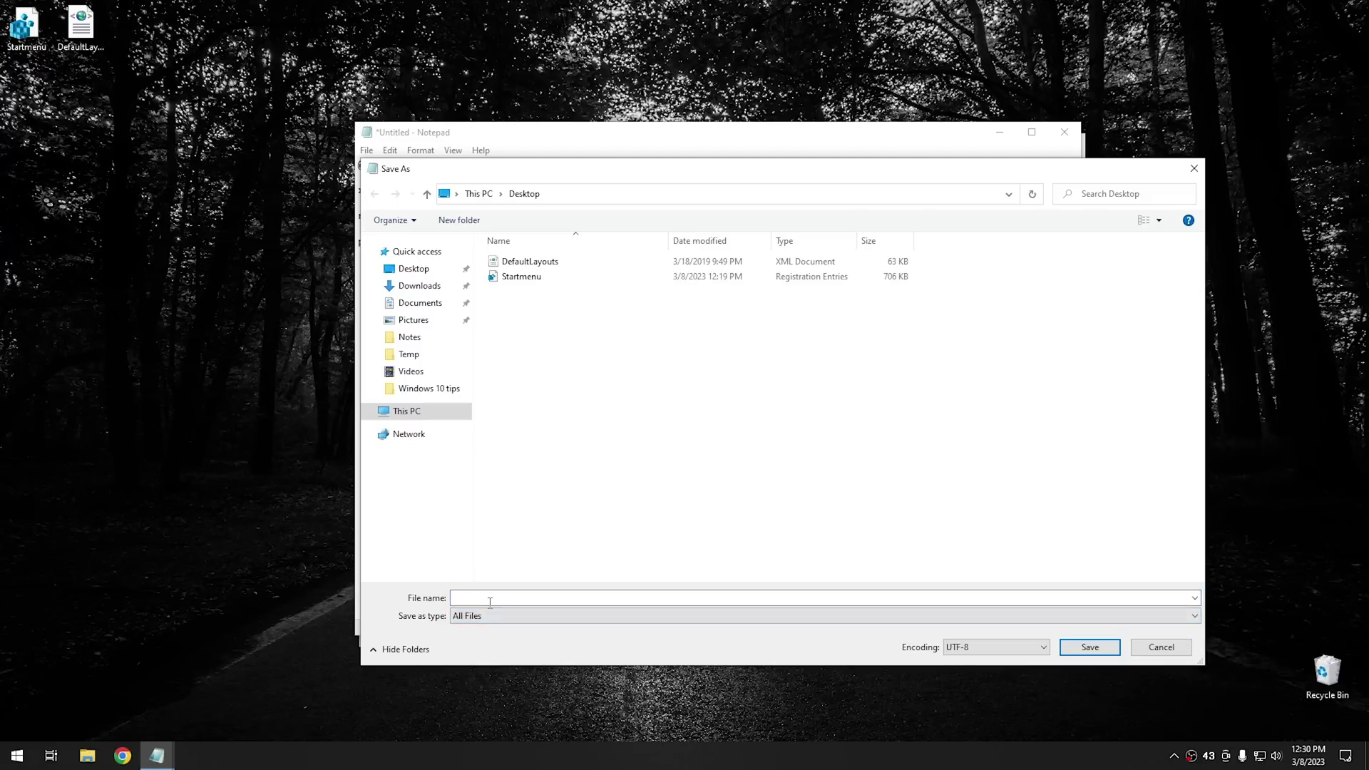
left_click(490, 599)
type("doit.")
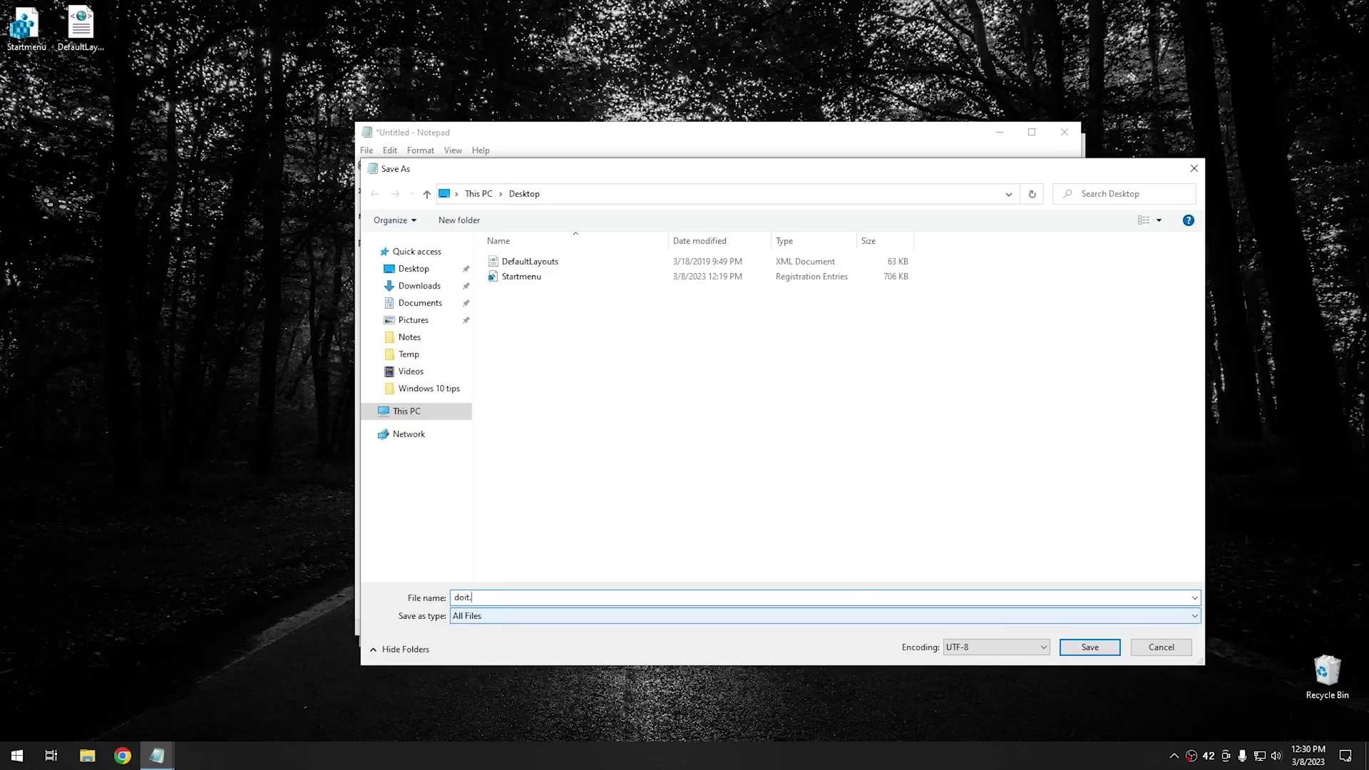
type("cmd")
left_click(1090, 647)
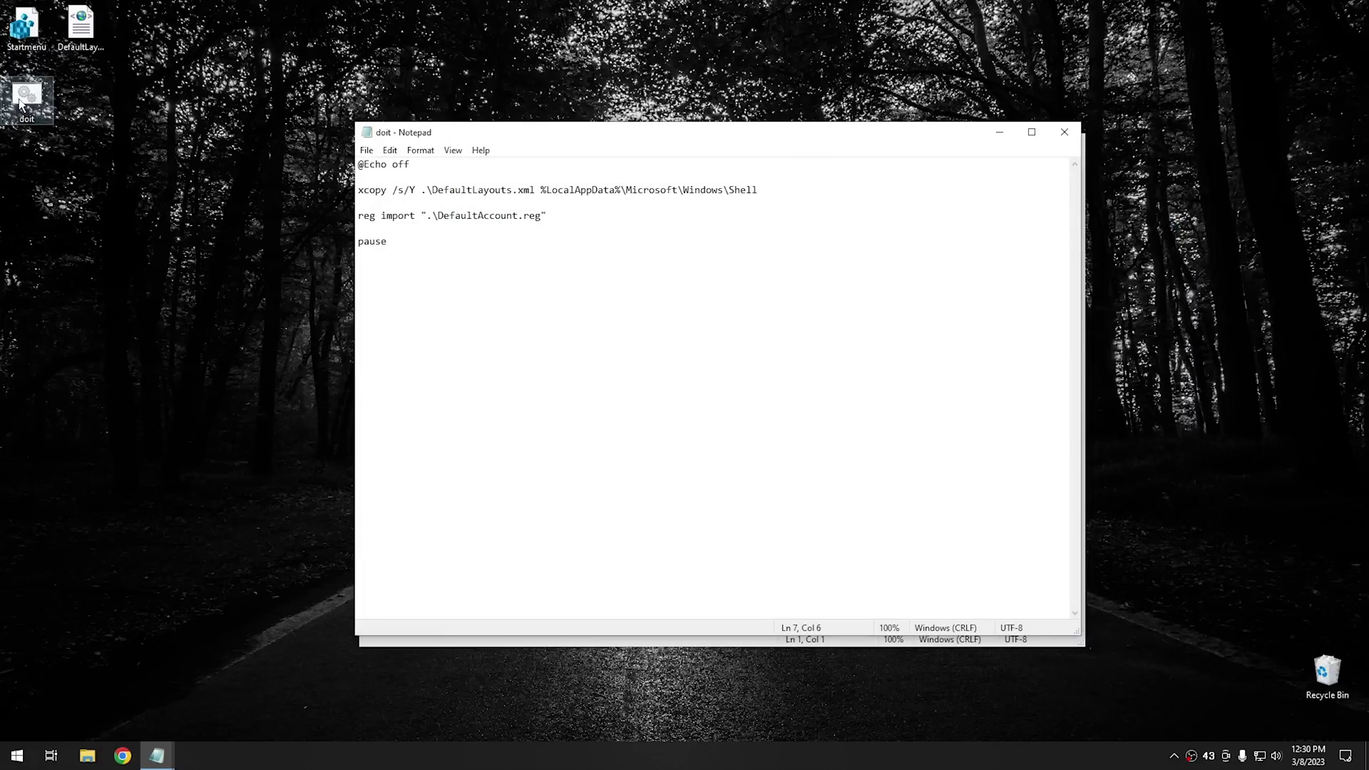
Step: Run doit.cmd from the desktop and dismiss its output after the file-opening error
left_click(21, 104)
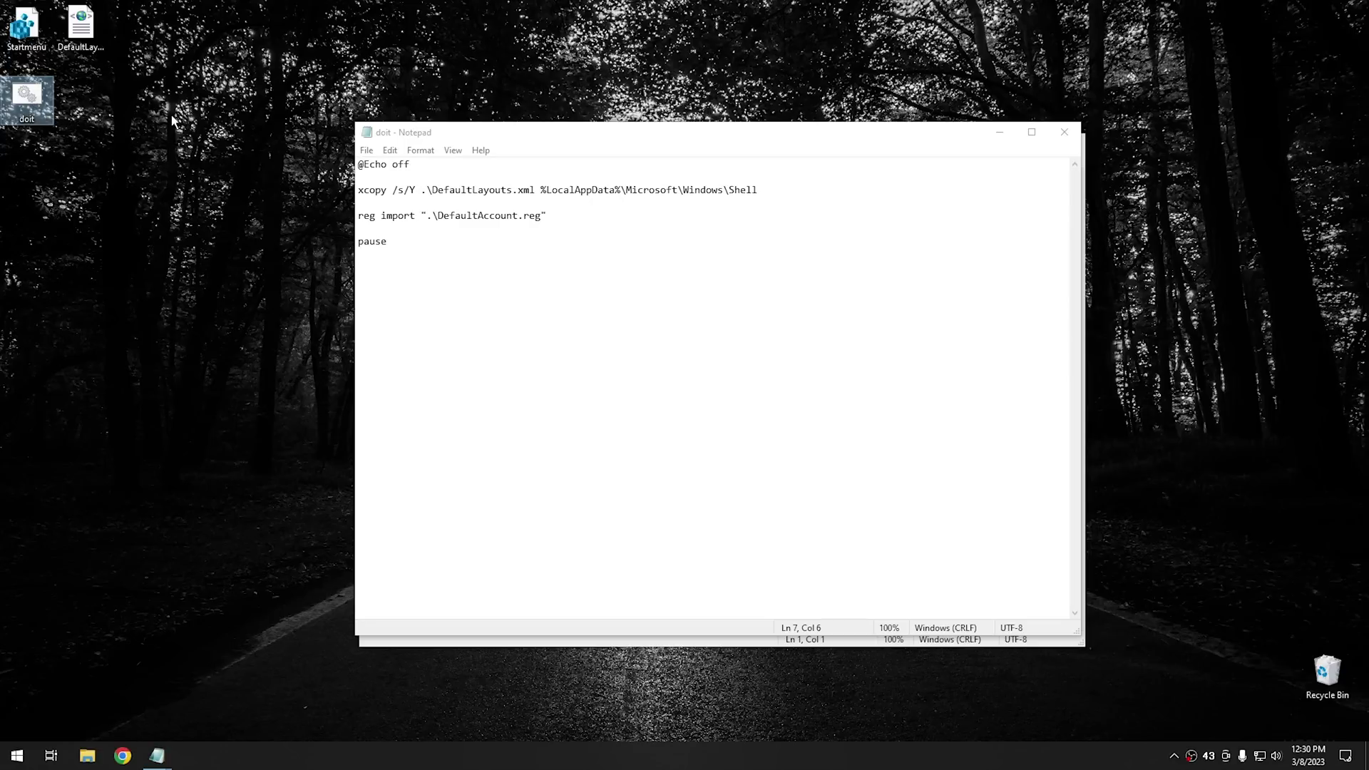
double_click(35, 100)
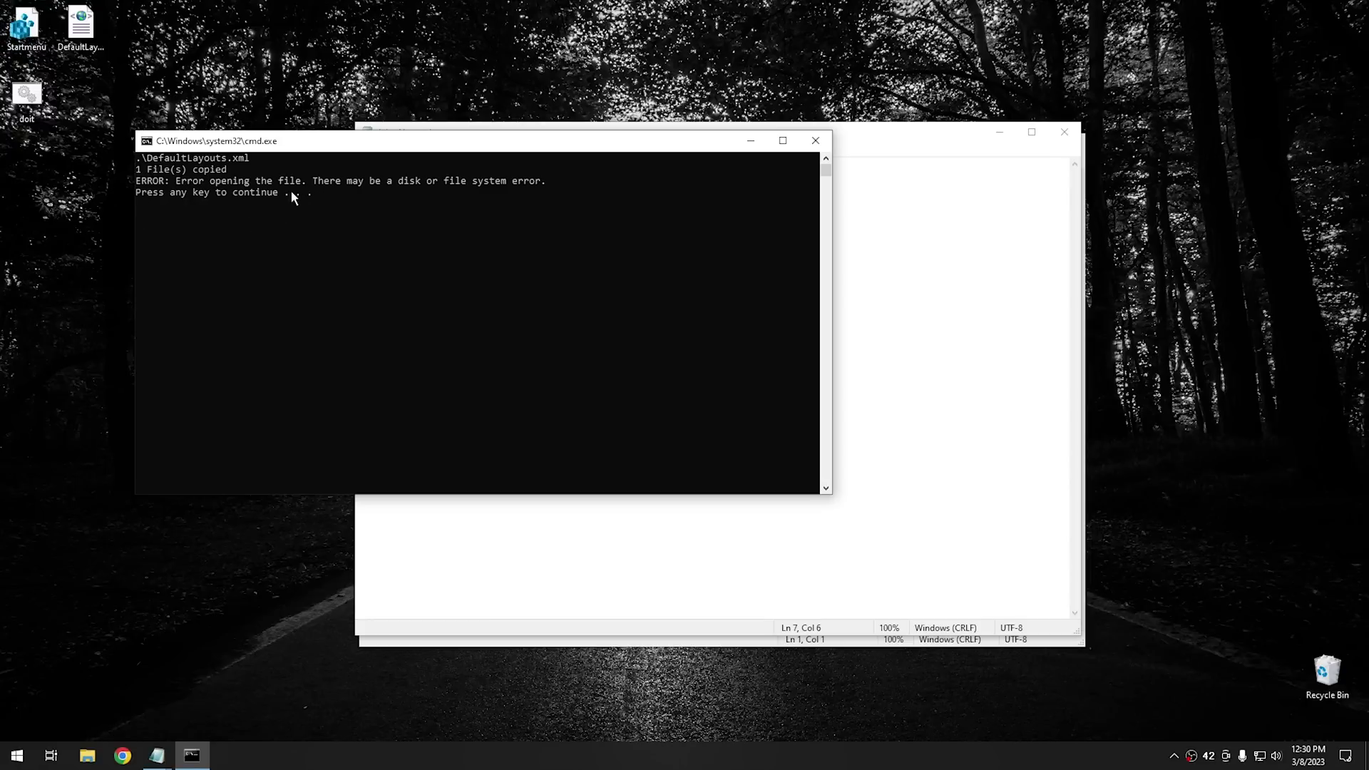
key("Return")
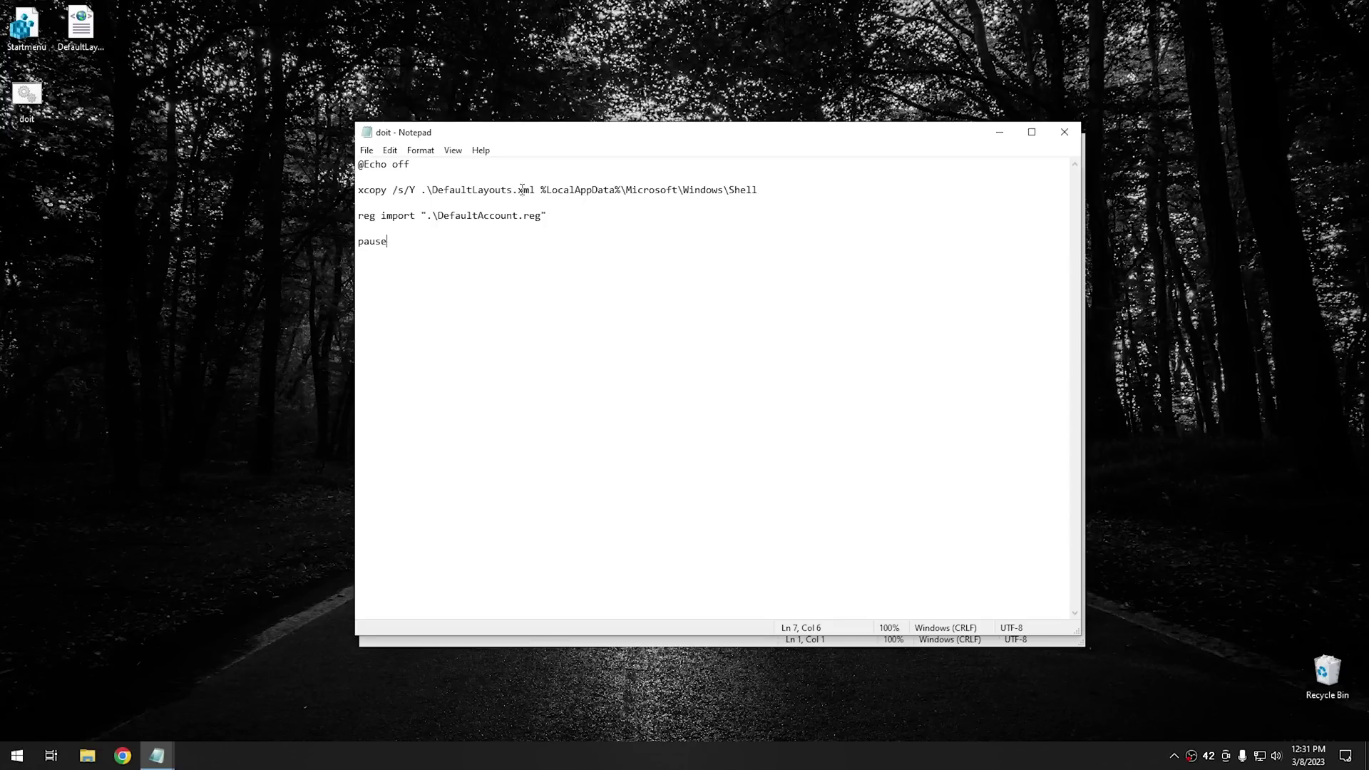
left_click_drag(539, 189, 785, 189)
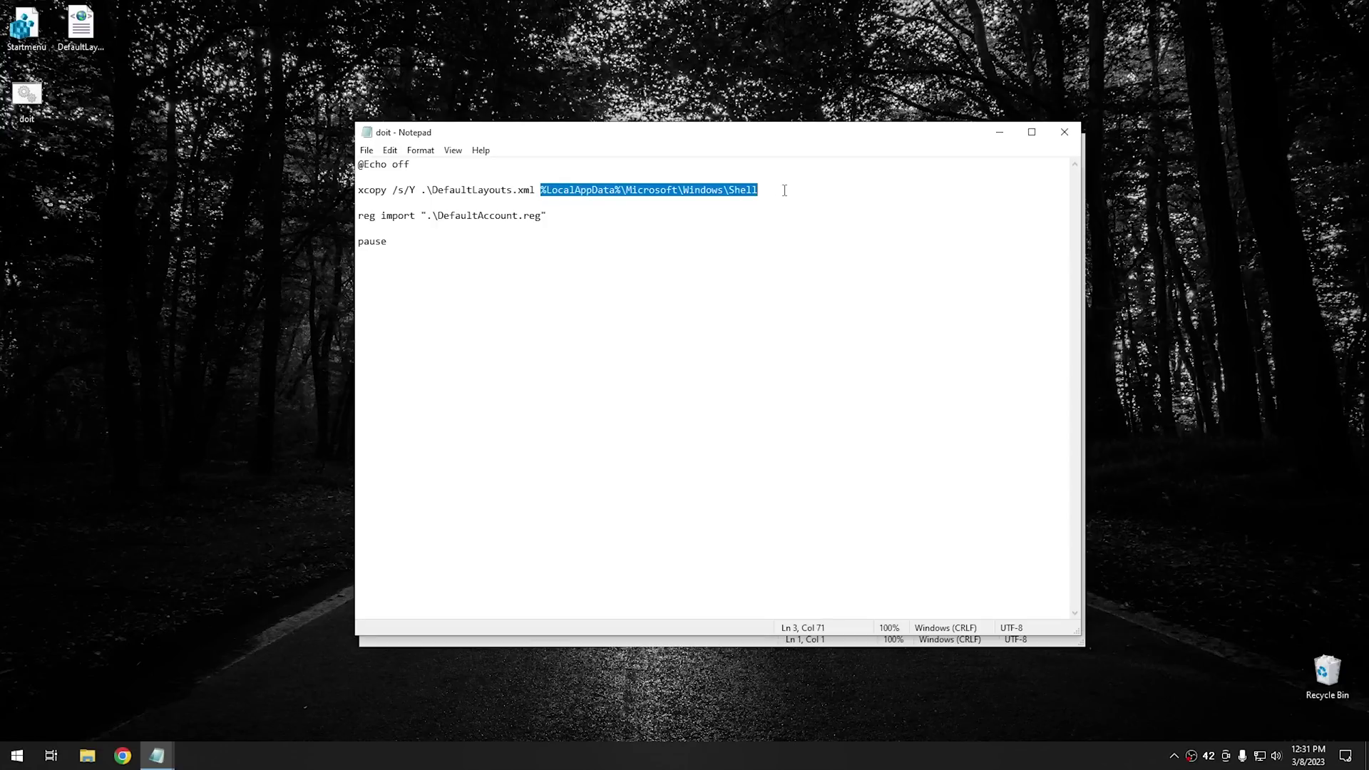
left_click(461, 217)
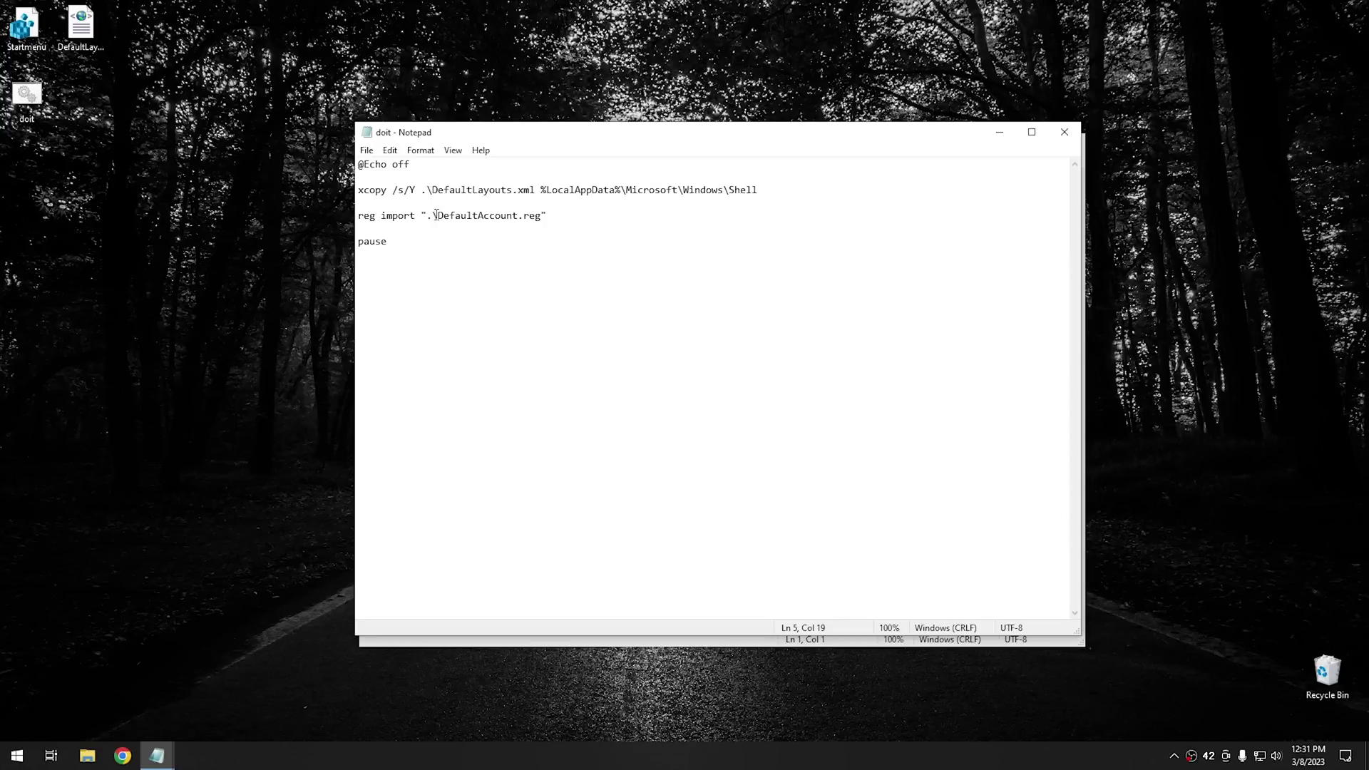
left_click_drag(436, 215, 543, 214)
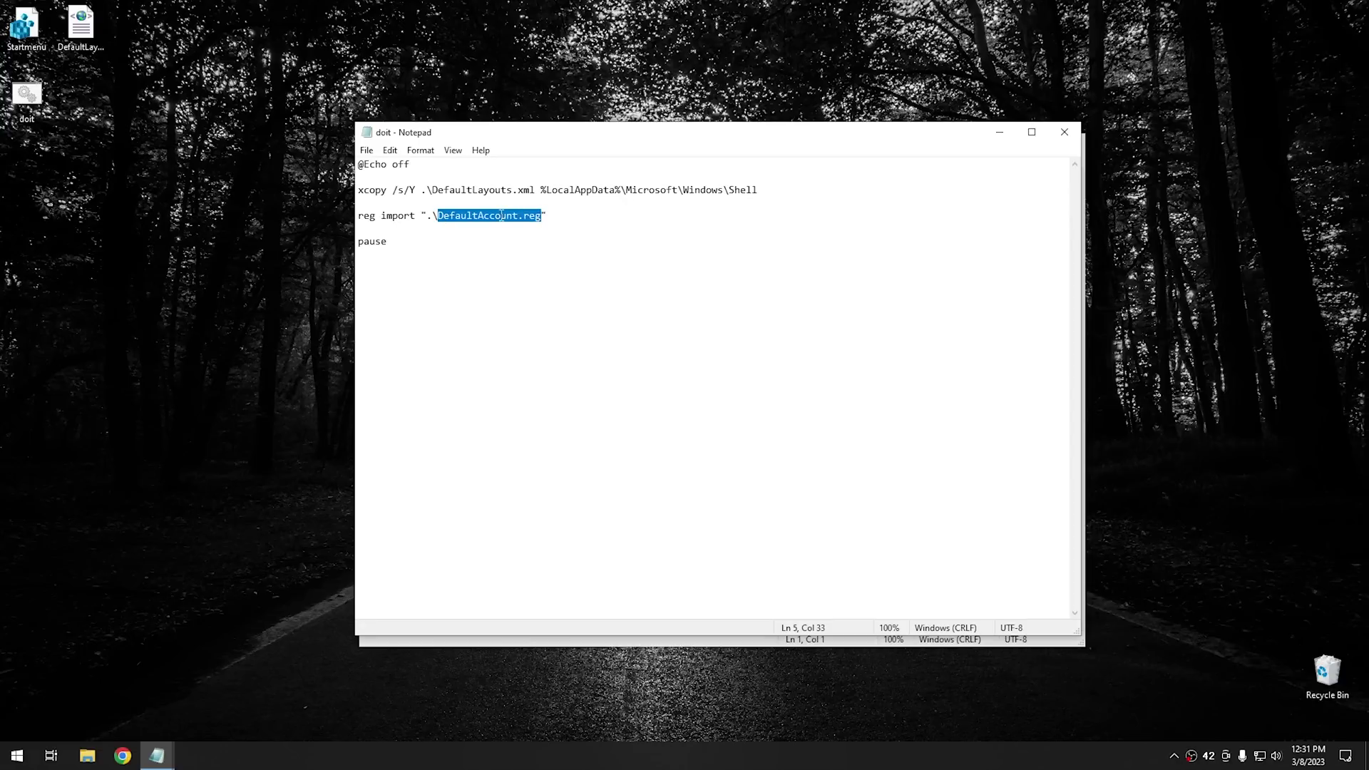
left_click(33, 33)
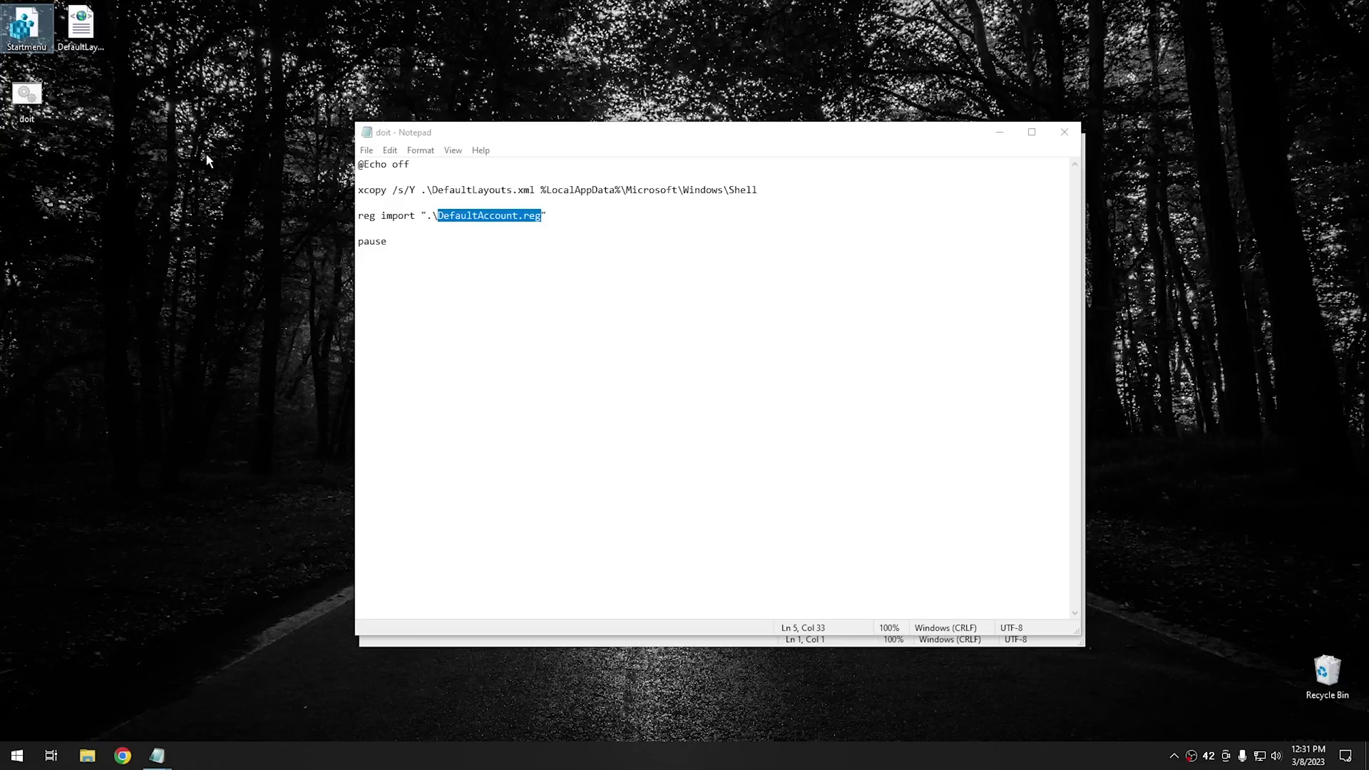
left_click(448, 261)
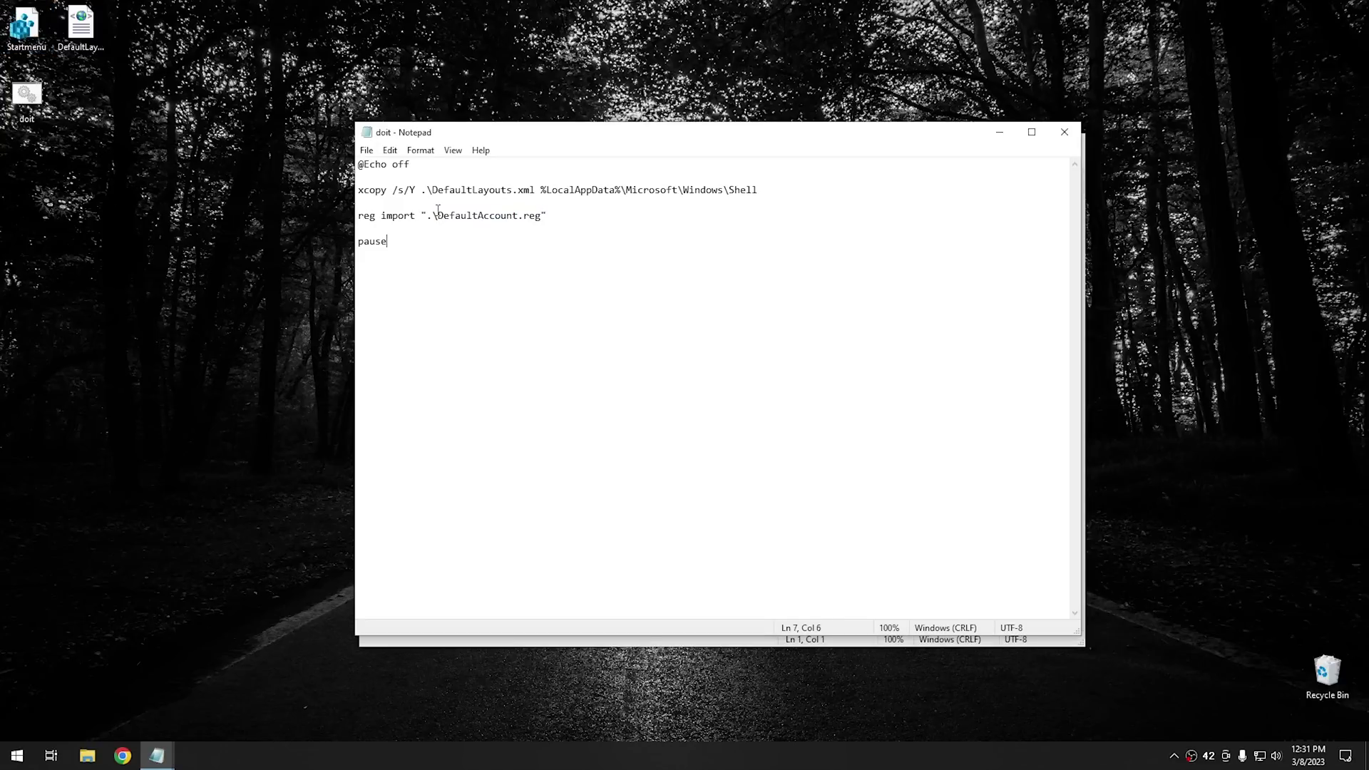
left_click_drag(438, 214, 528, 215)
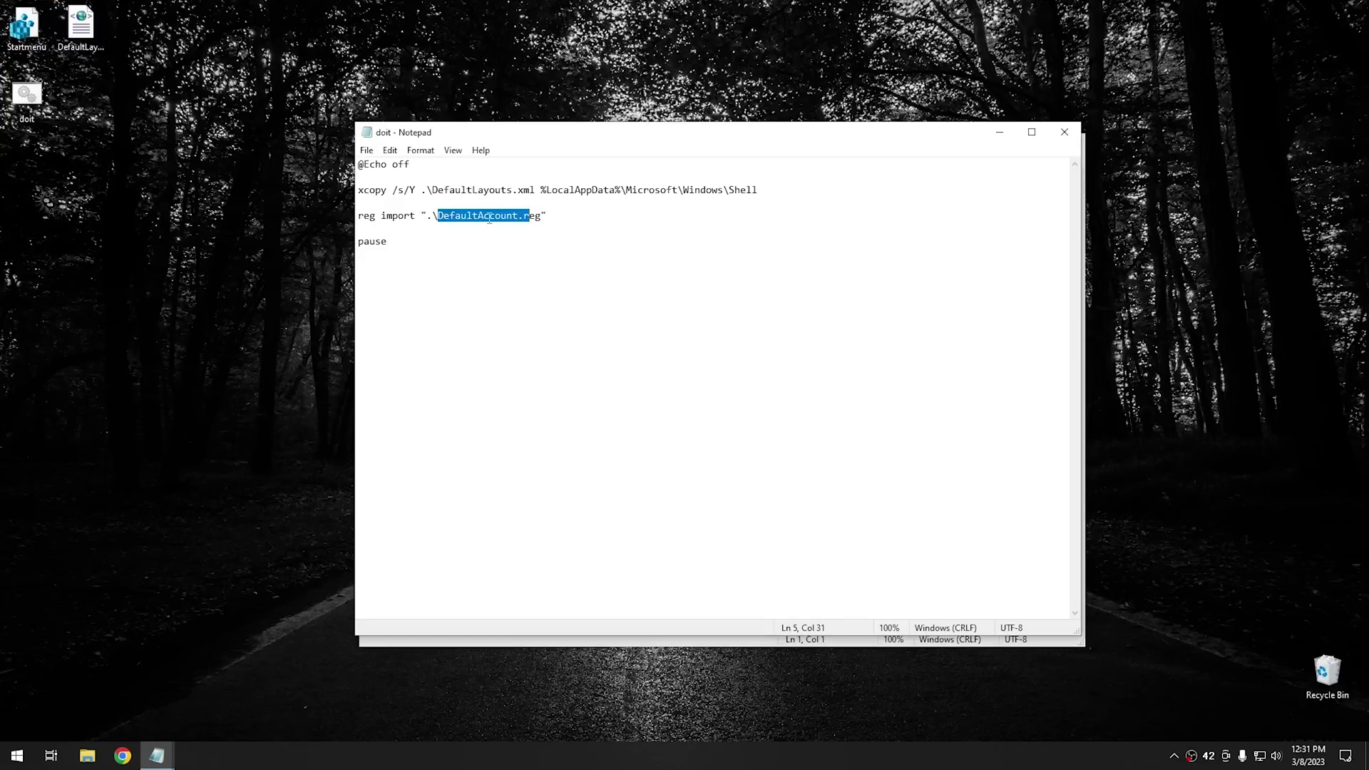